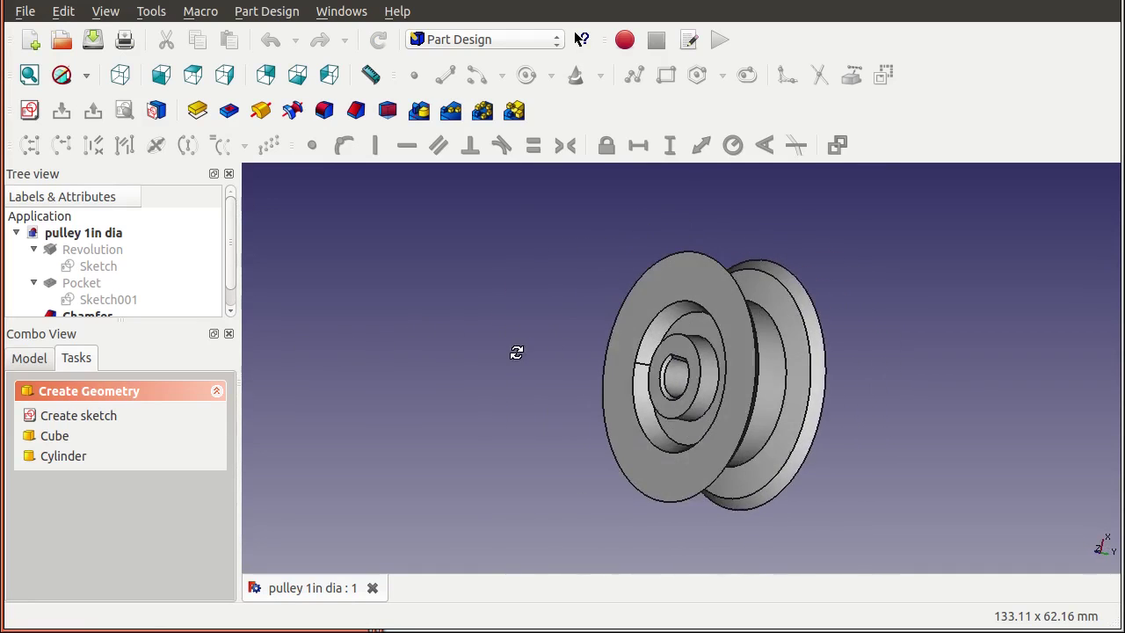
Examine the pulley model's keyed bore, hub recess, flanges and belt groove from several angles, ending with the whole part in view
scroll(756, 363, down, 7)
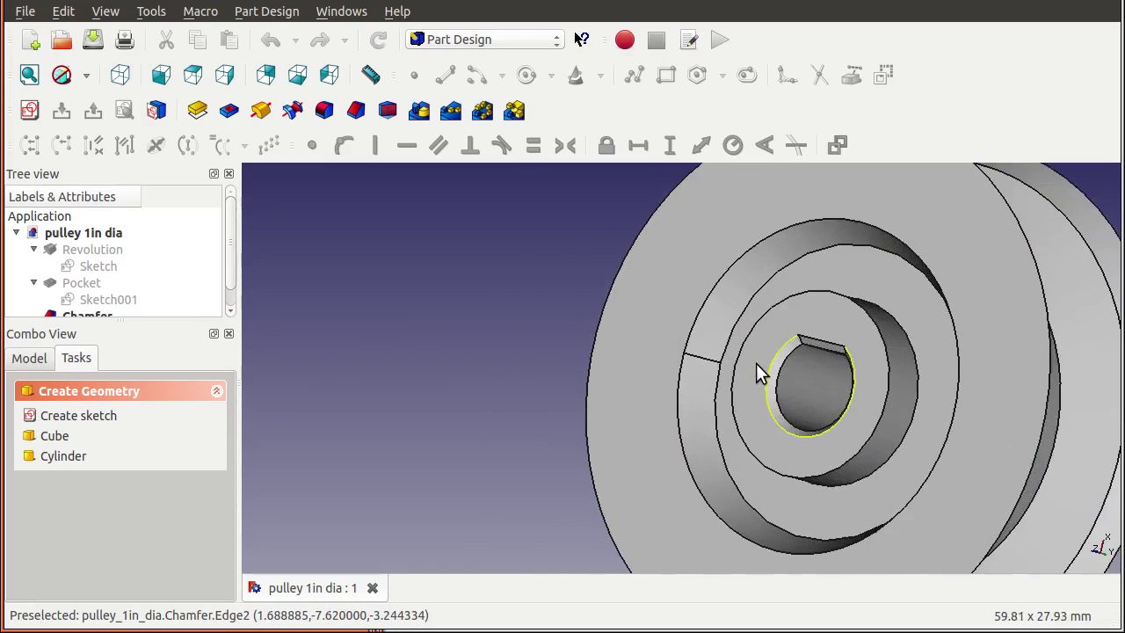
scroll(756, 363, up, 1)
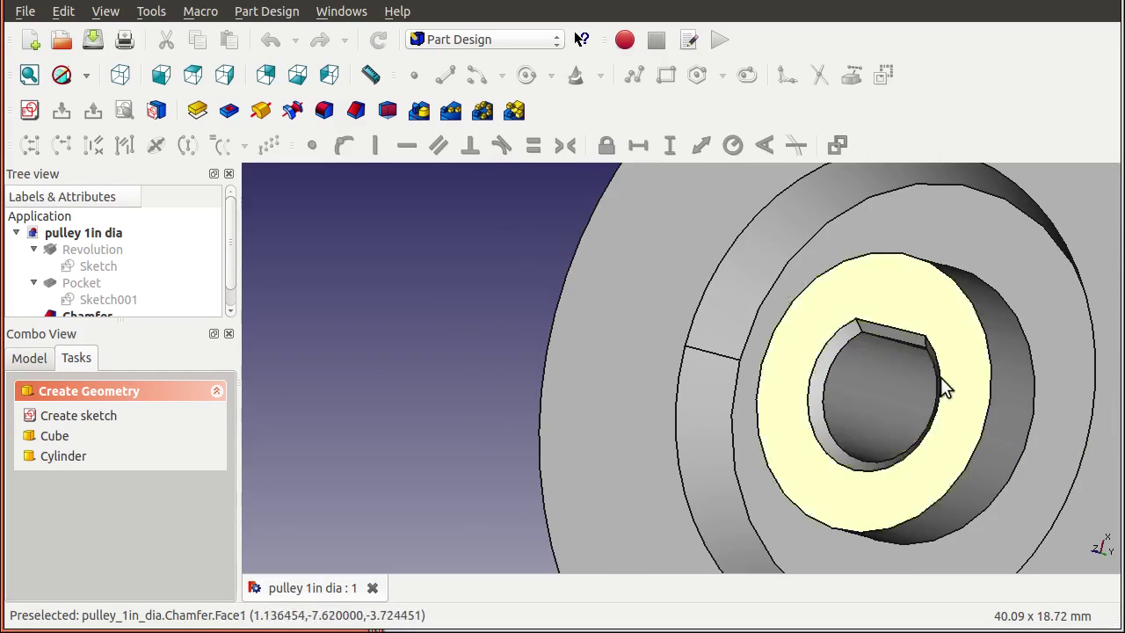
middle_drag(708, 409, 547, 387)
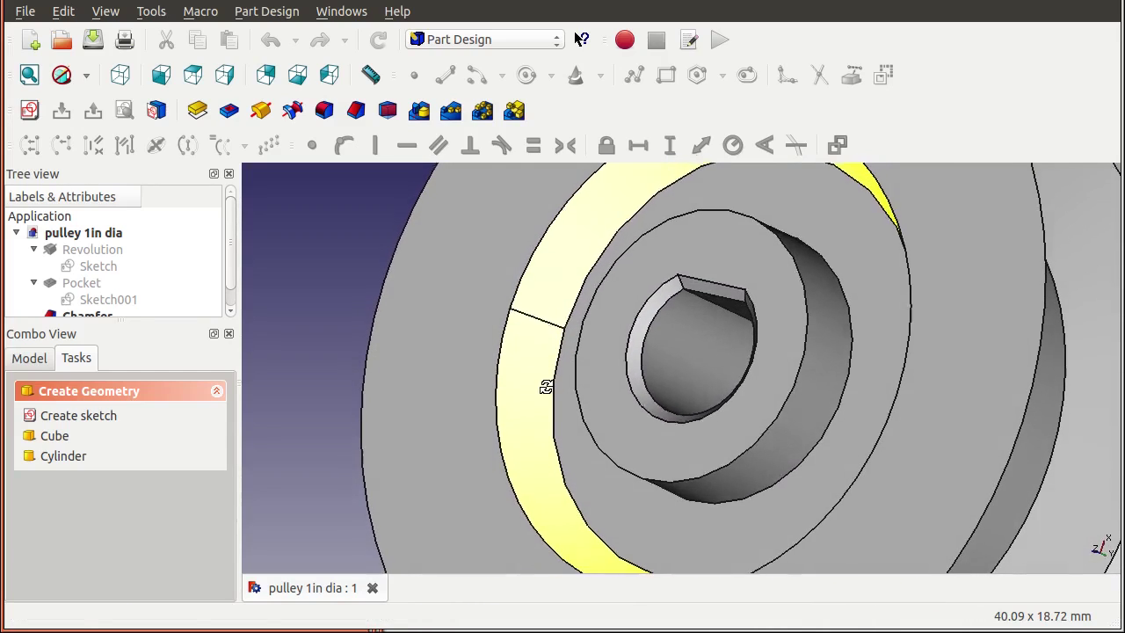
click(547, 396)
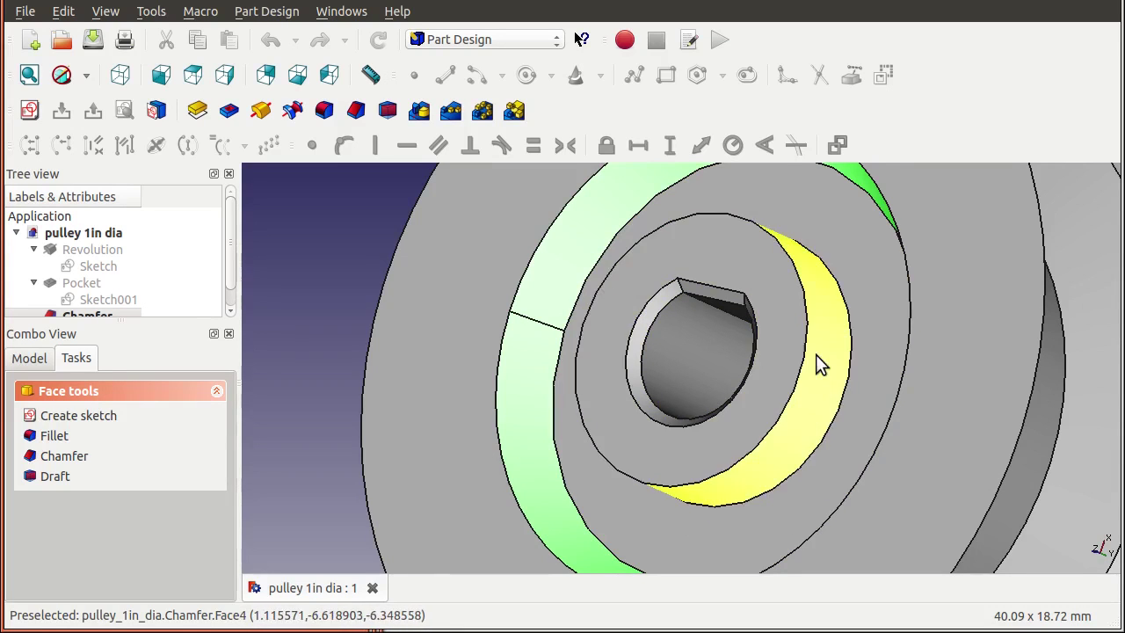
scroll(818, 355, down, 5)
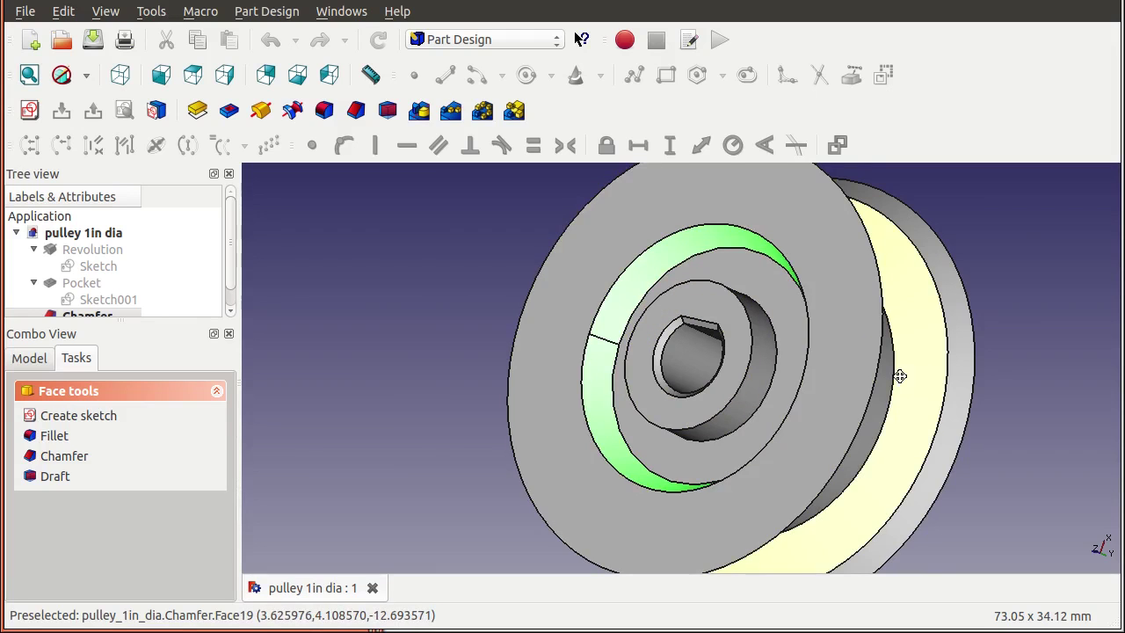
middle_drag(900, 376, 811, 381)
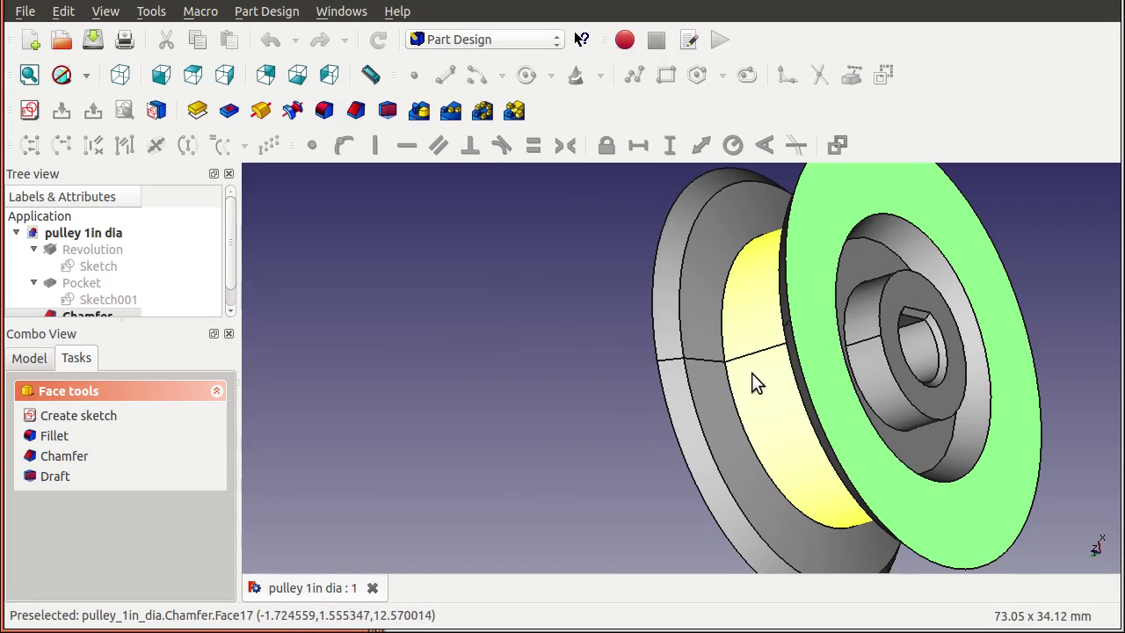
middle_drag(744, 375, 840, 371)
click(840, 371)
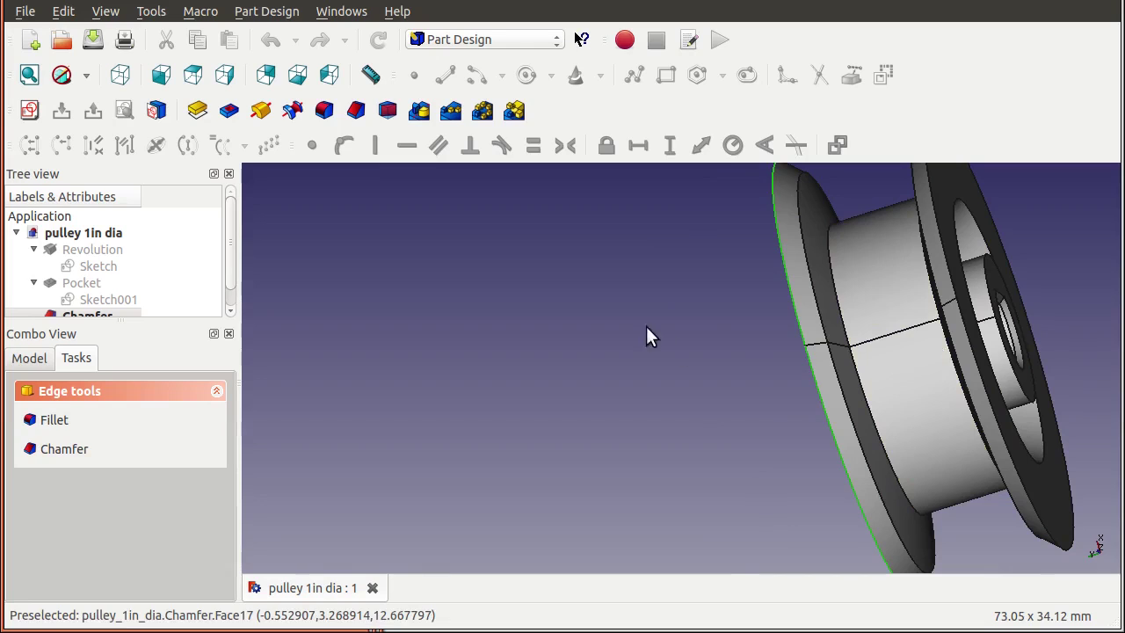
click(27, 75)
click(17, 230)
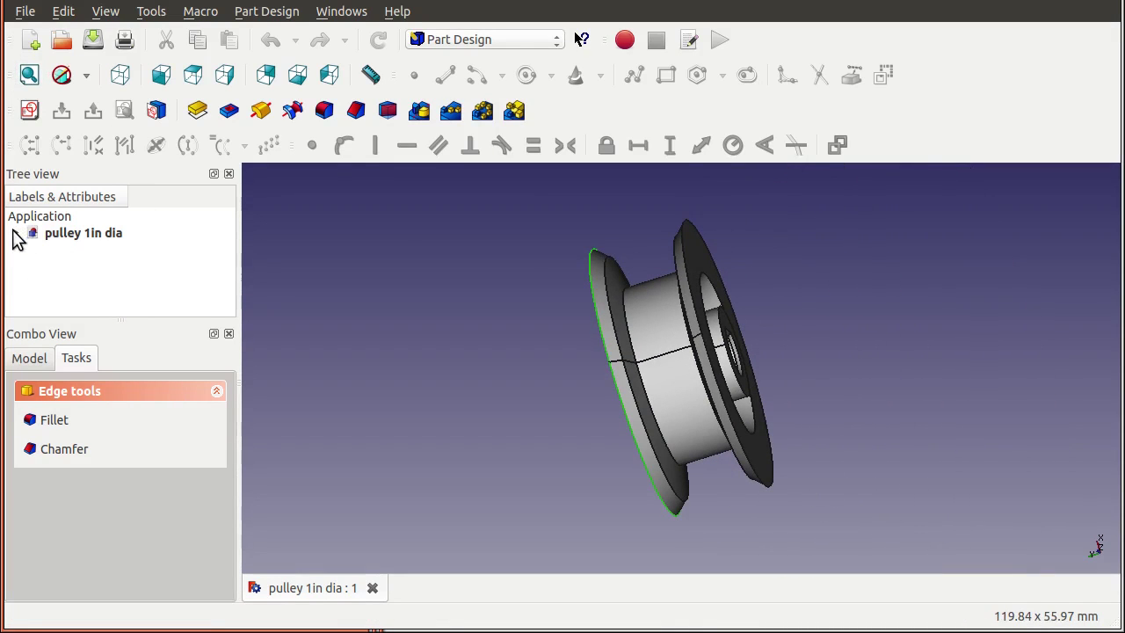
click(36, 253)
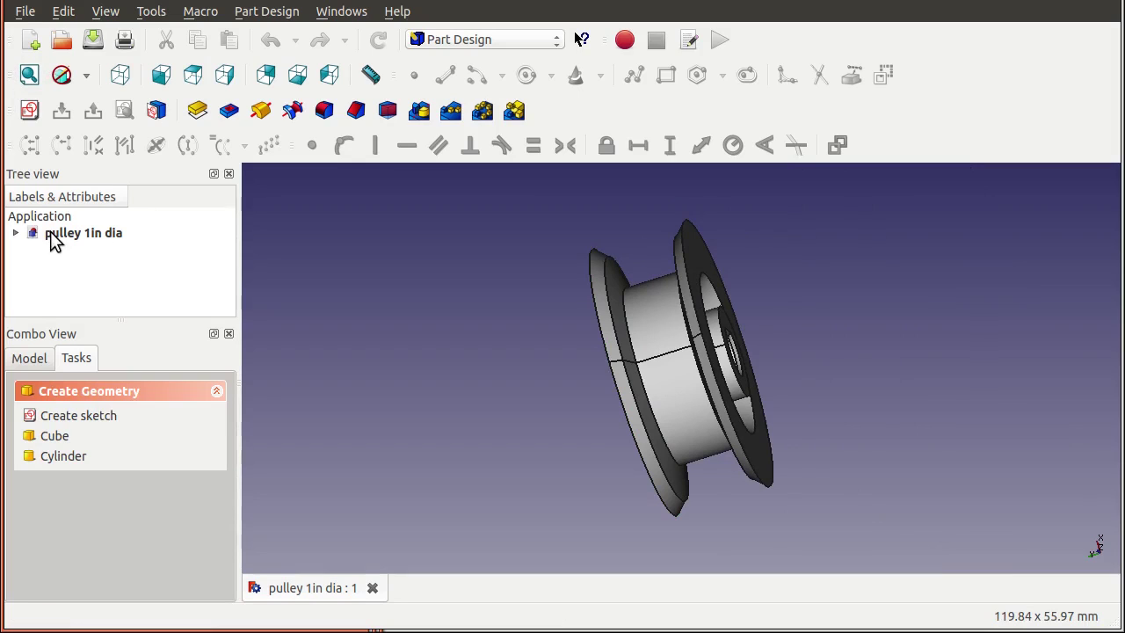
click(76, 419)
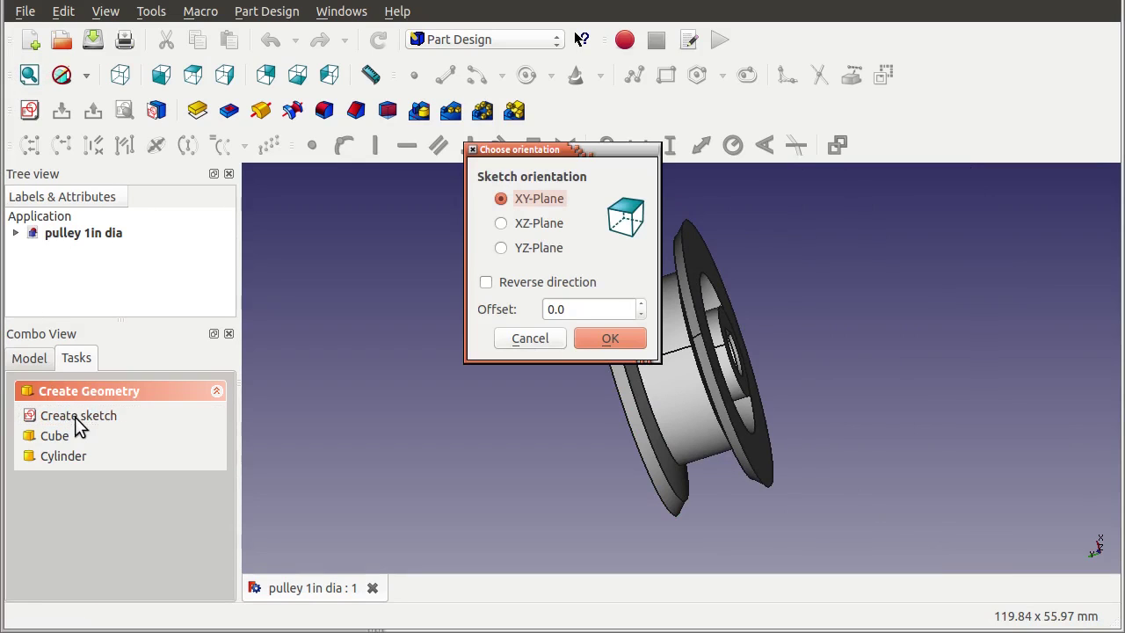
click(537, 221)
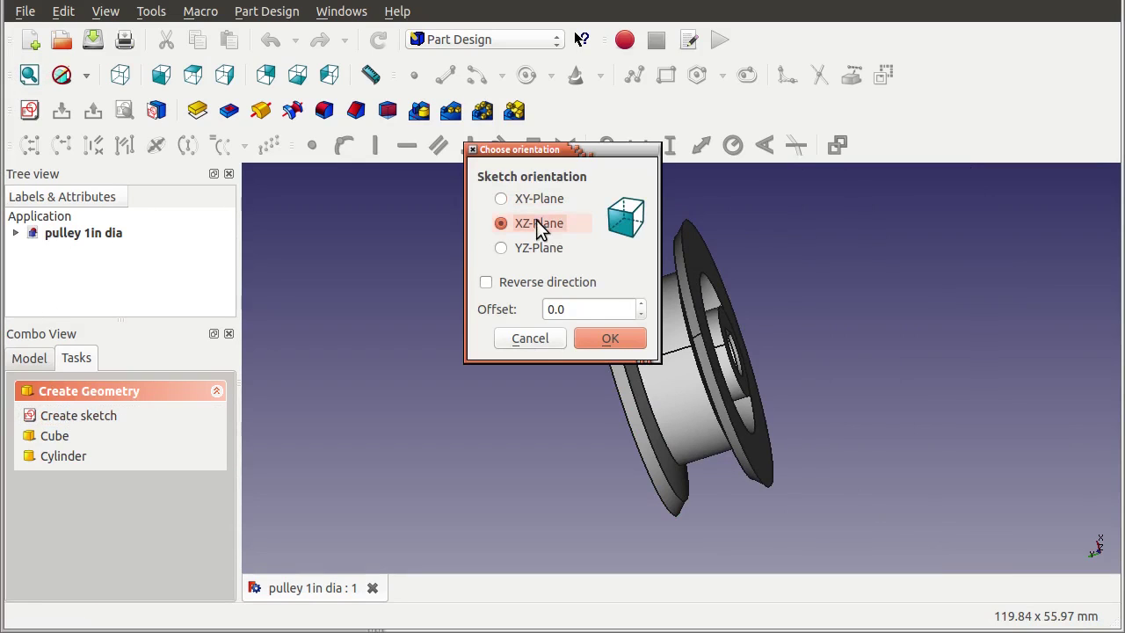
click(611, 340)
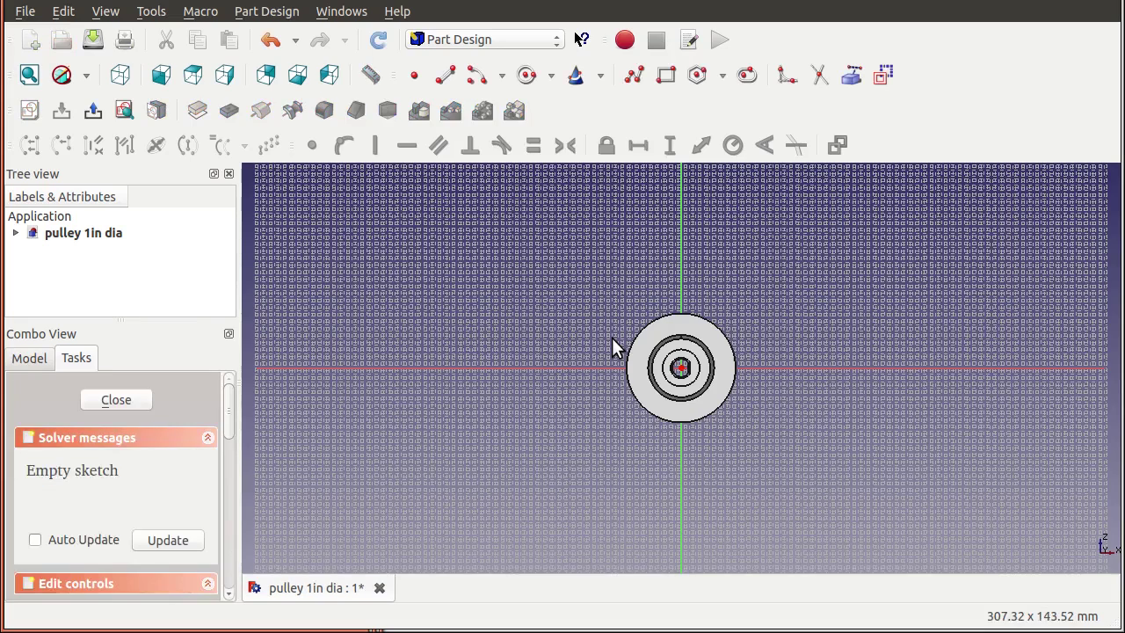
click(107, 395)
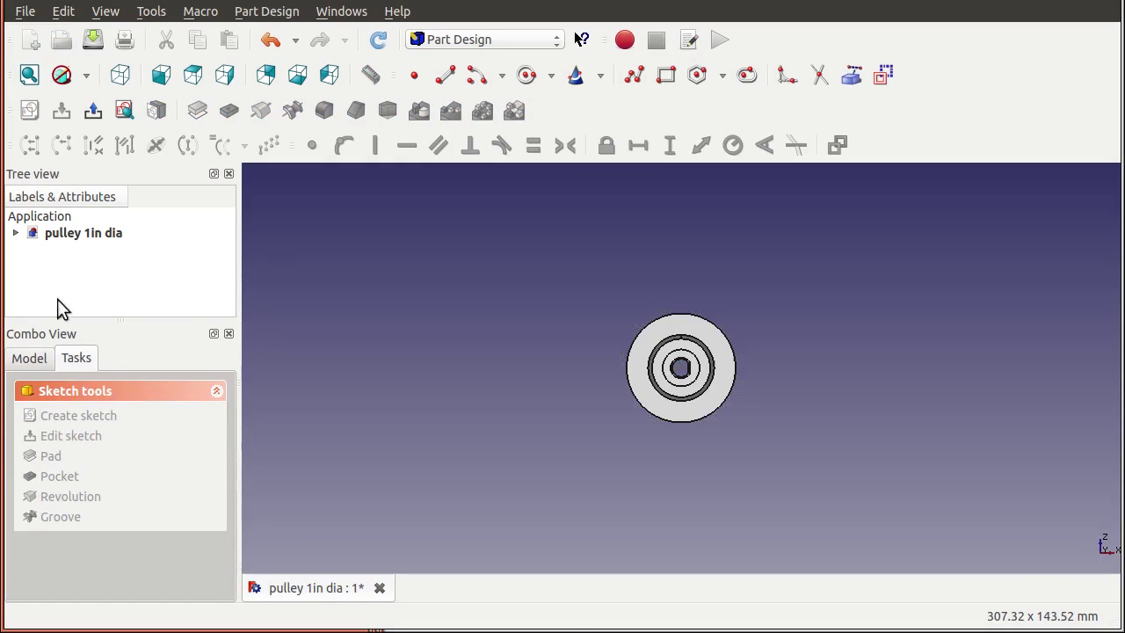
Close the pulley document and create a new empty document
click(26, 12)
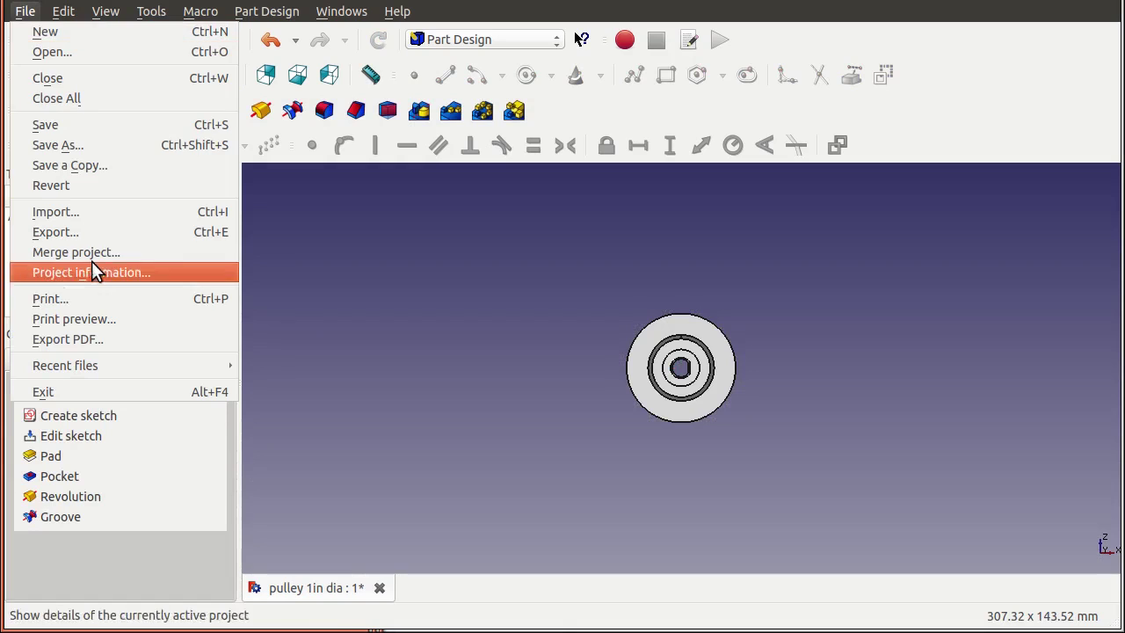
mouse_move(96, 363)
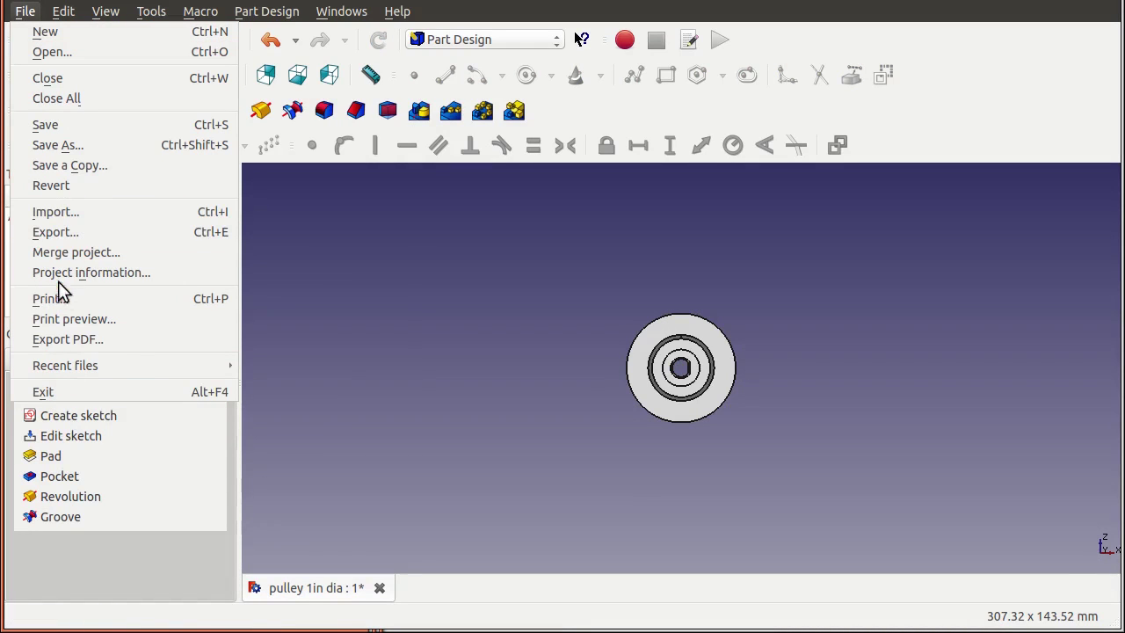
click(26, 78)
click(538, 281)
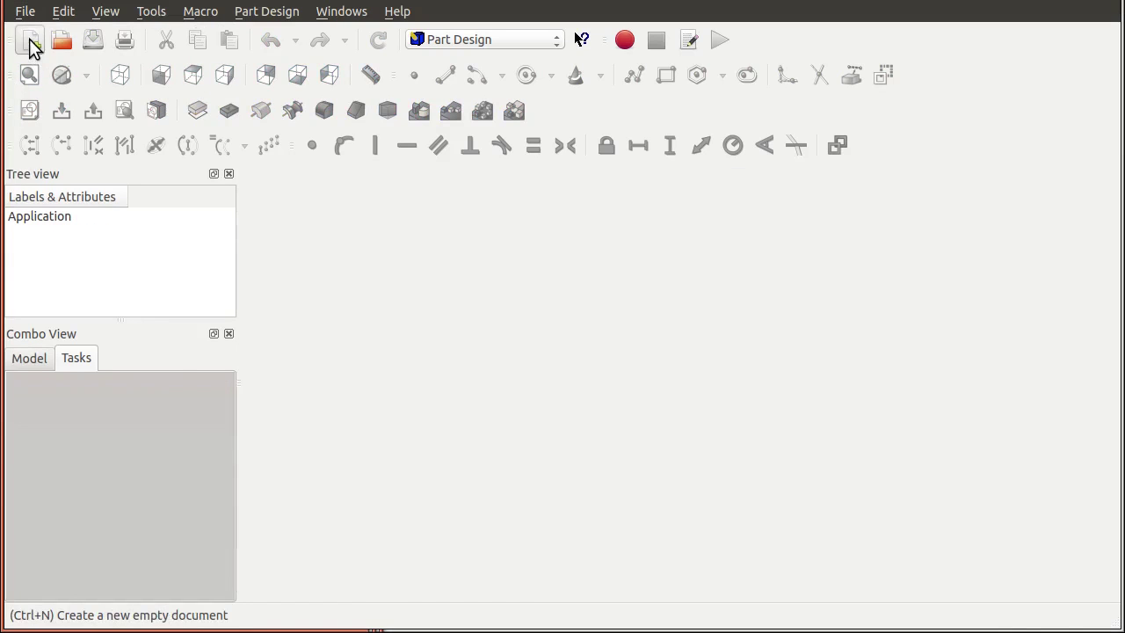
click(31, 42)
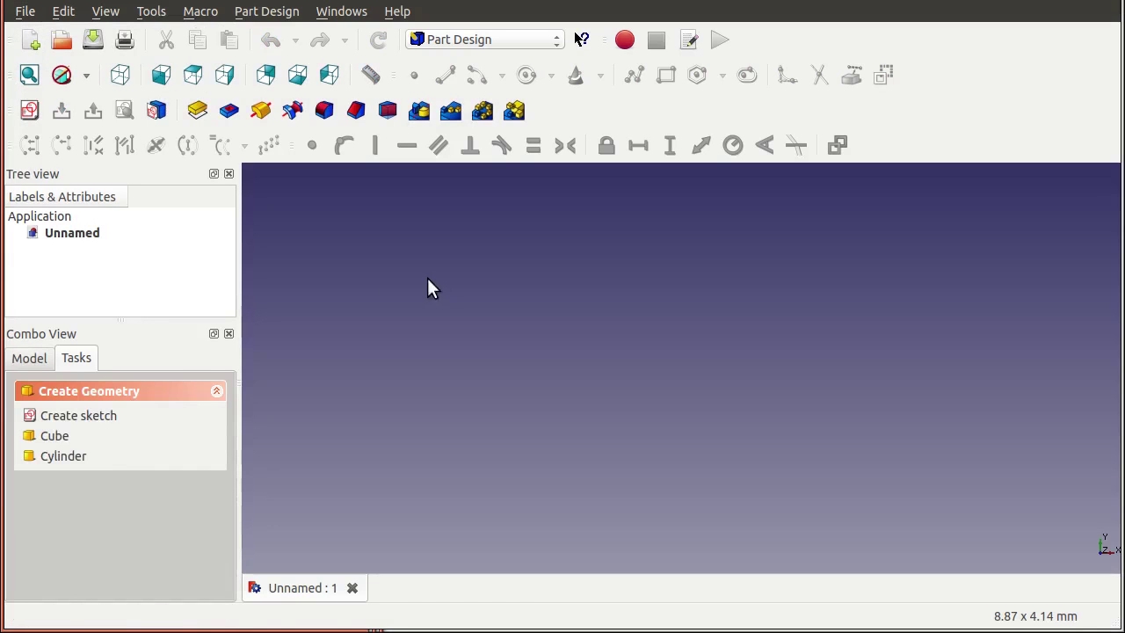
Create a new sketch on the XZ-Plane with an offset of 0.0
click(78, 417)
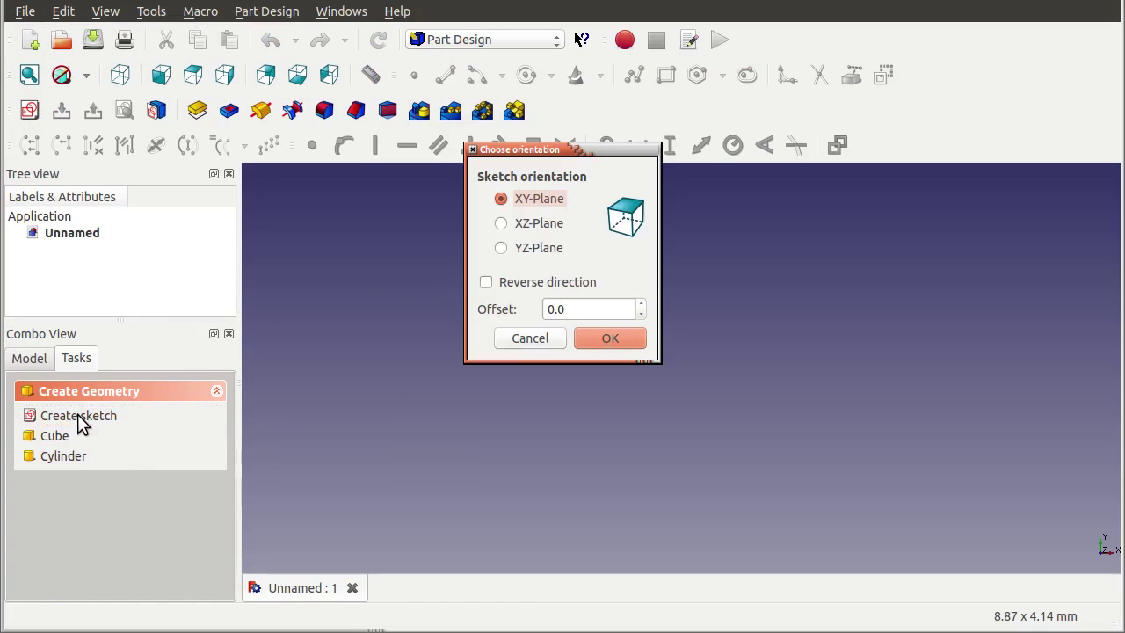
click(538, 225)
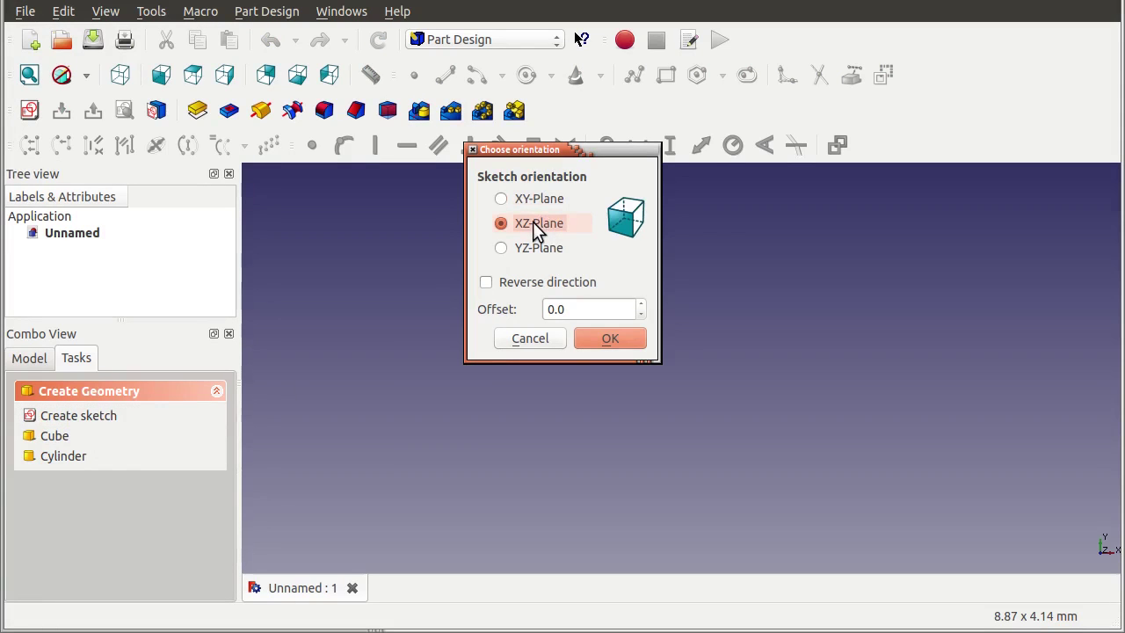
click(628, 341)
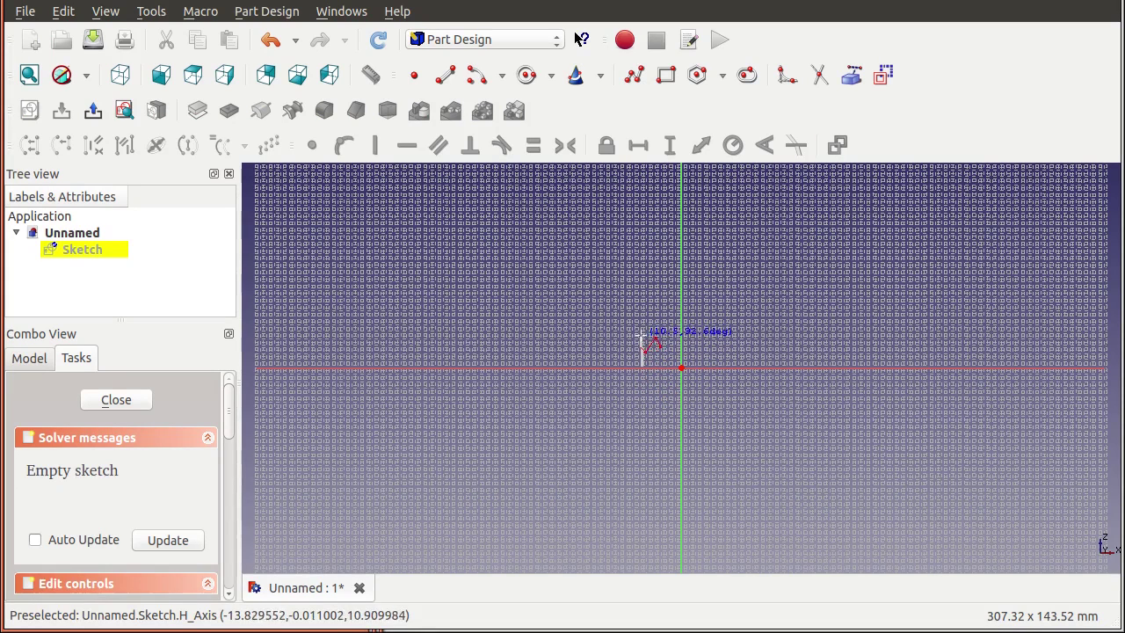
Sketch the left side of a pulley cross-section as a polyline: hub step, vertical web, flared flange and slope down into the groove
click(643, 337)
click(663, 336)
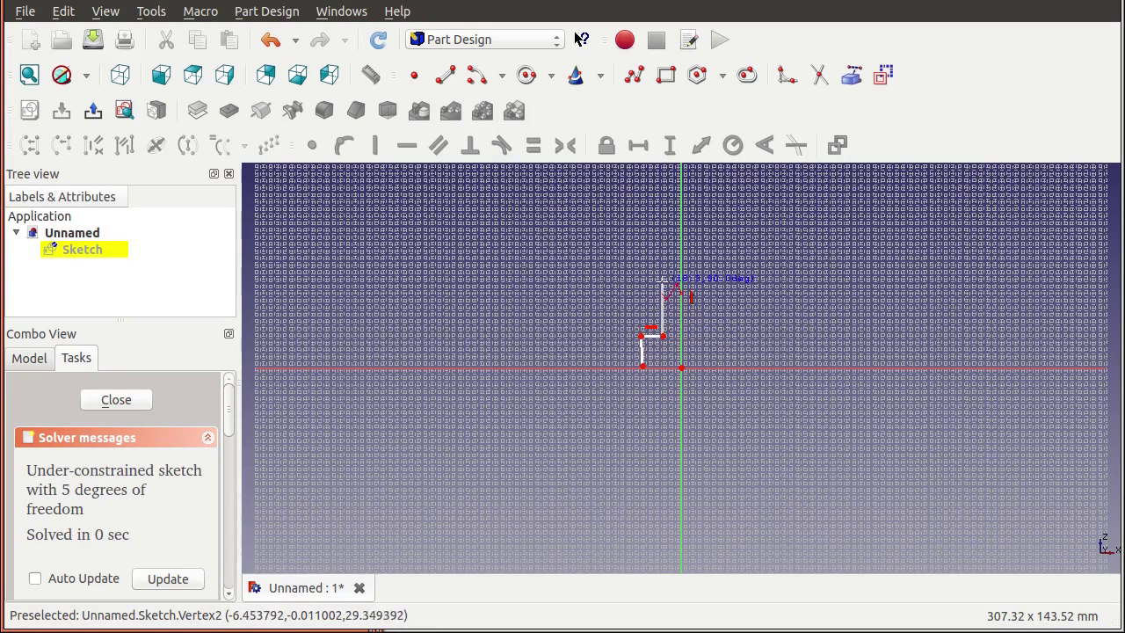
click(663, 275)
click(632, 255)
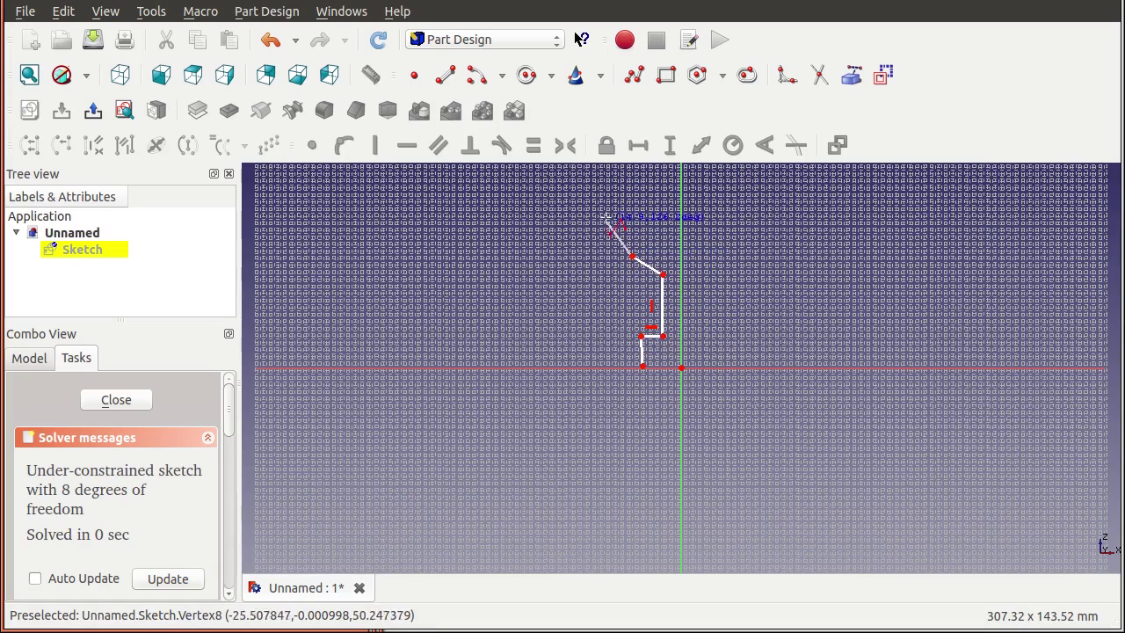
click(607, 202)
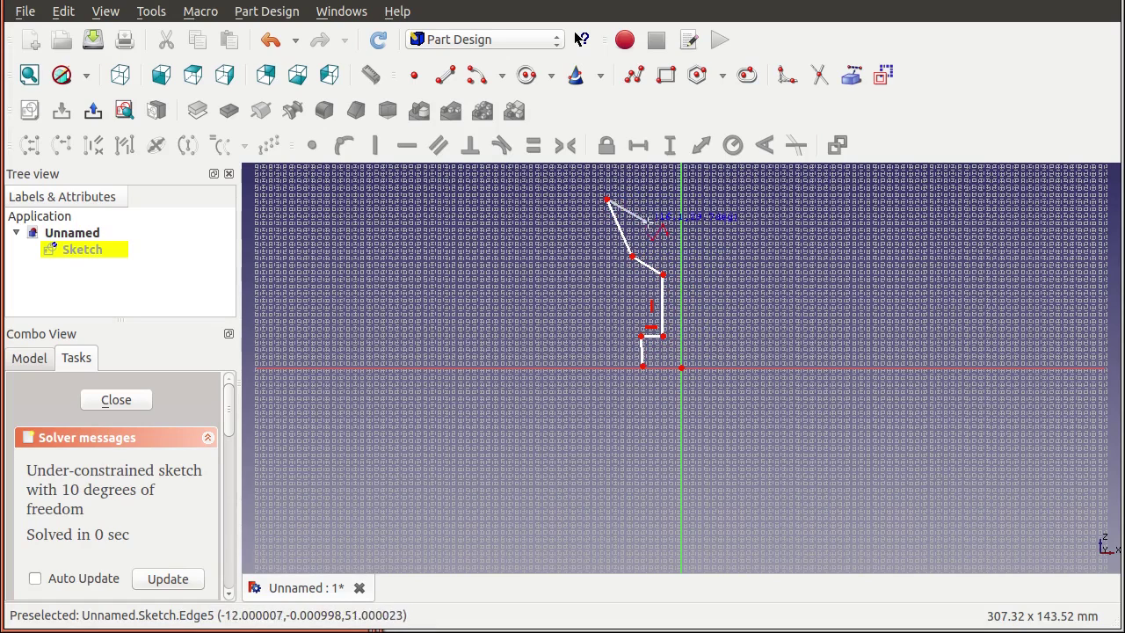
click(650, 229)
Continue the polyline across the groove bottom, around the right flange, web and hub step, and back along the bottom near its start
click(712, 227)
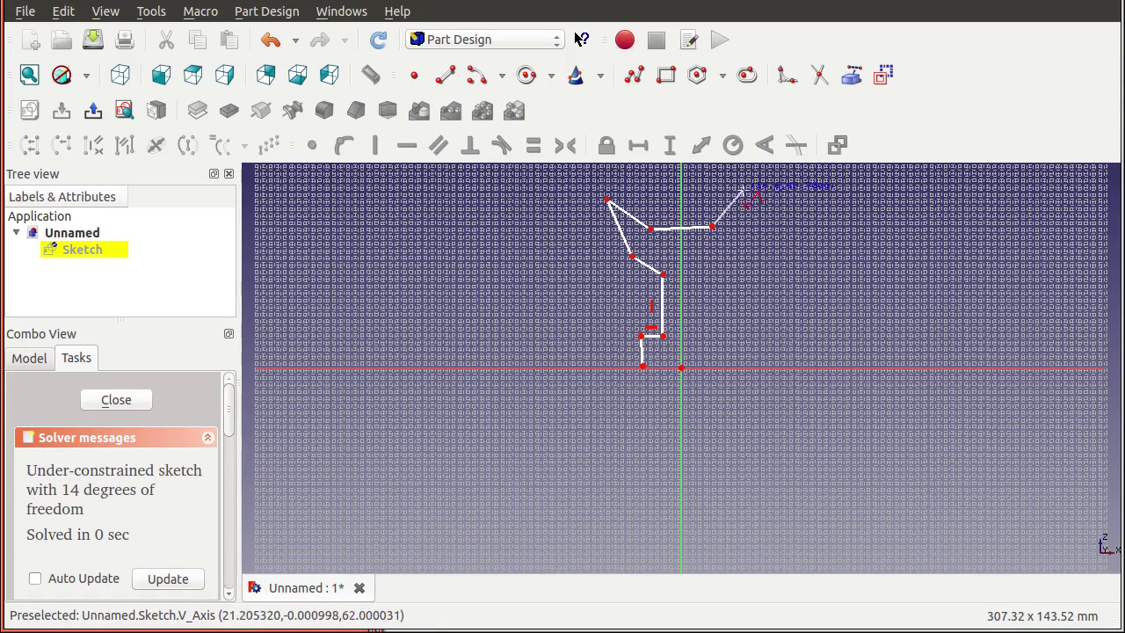
click(752, 198)
click(752, 256)
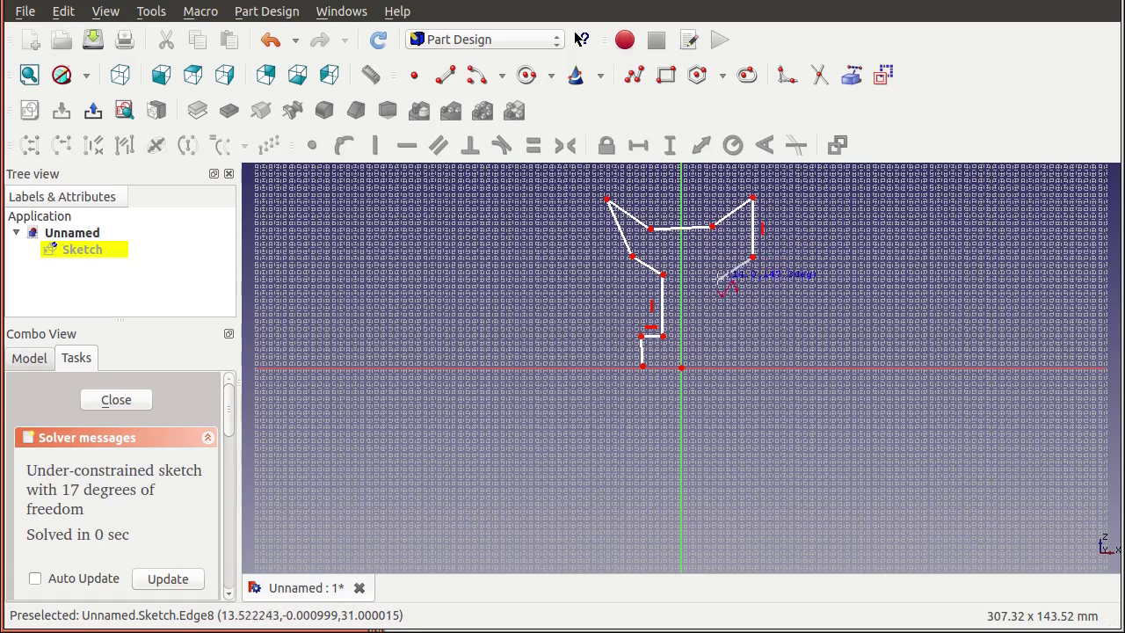
click(707, 280)
click(707, 337)
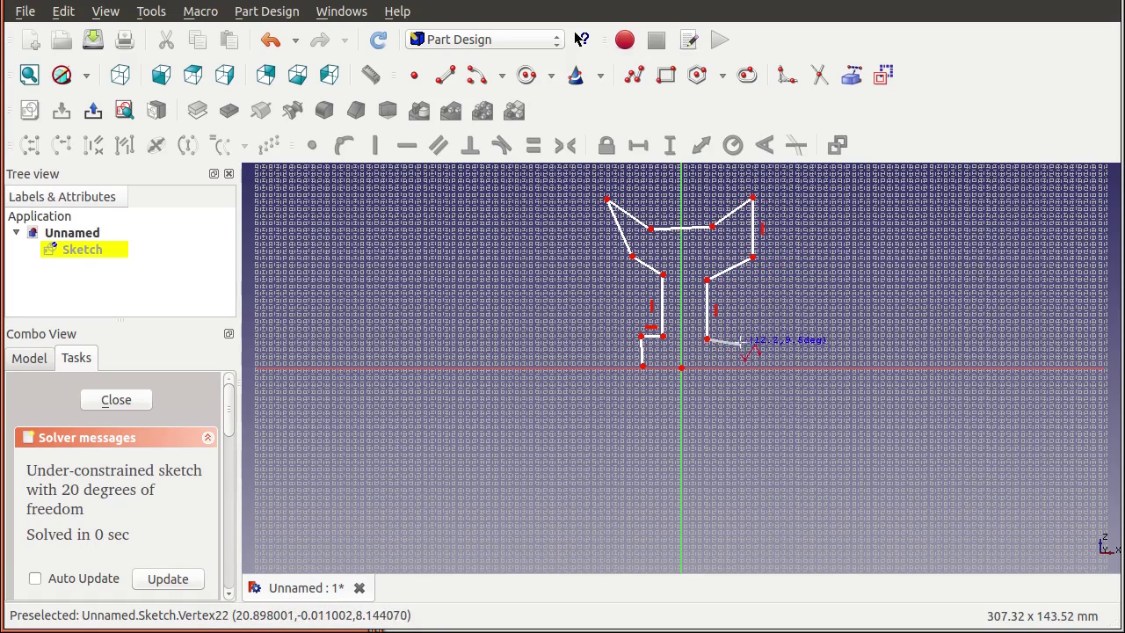
click(733, 338)
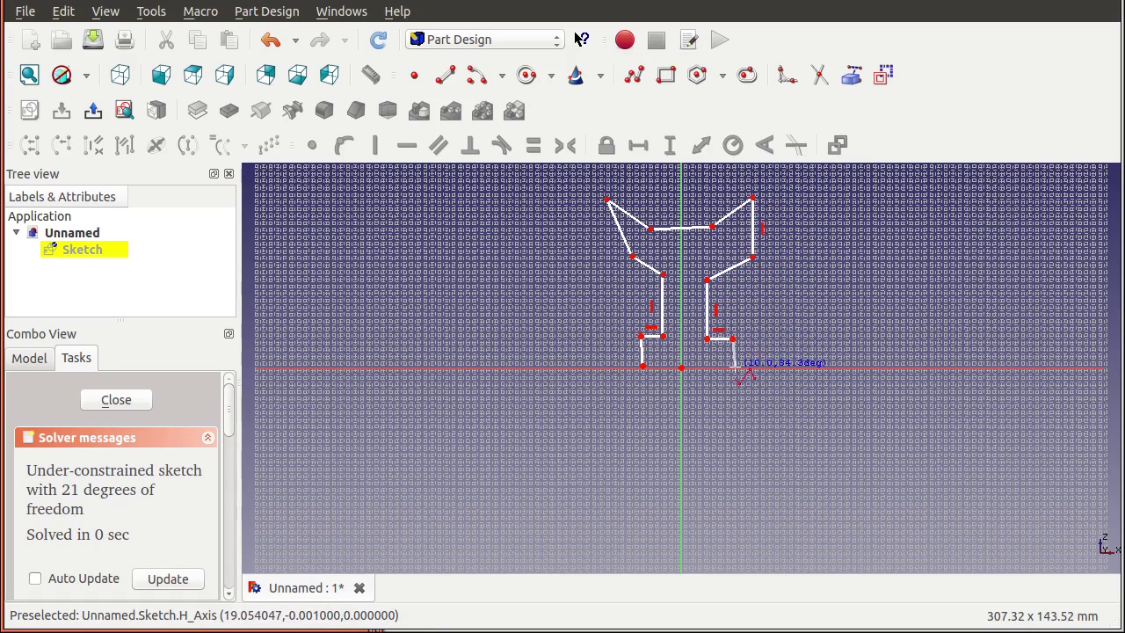
click(649, 378)
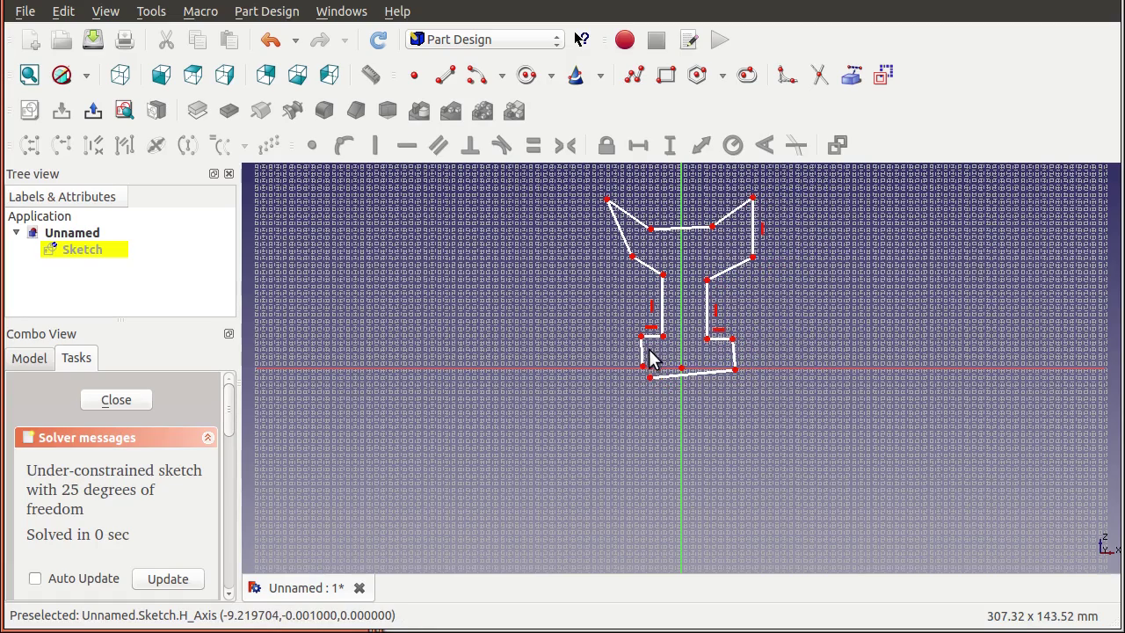
Close the profile by applying a coincident constraint to its two open endpoints at the lower-left corner
scroll(648, 357, up, 1)
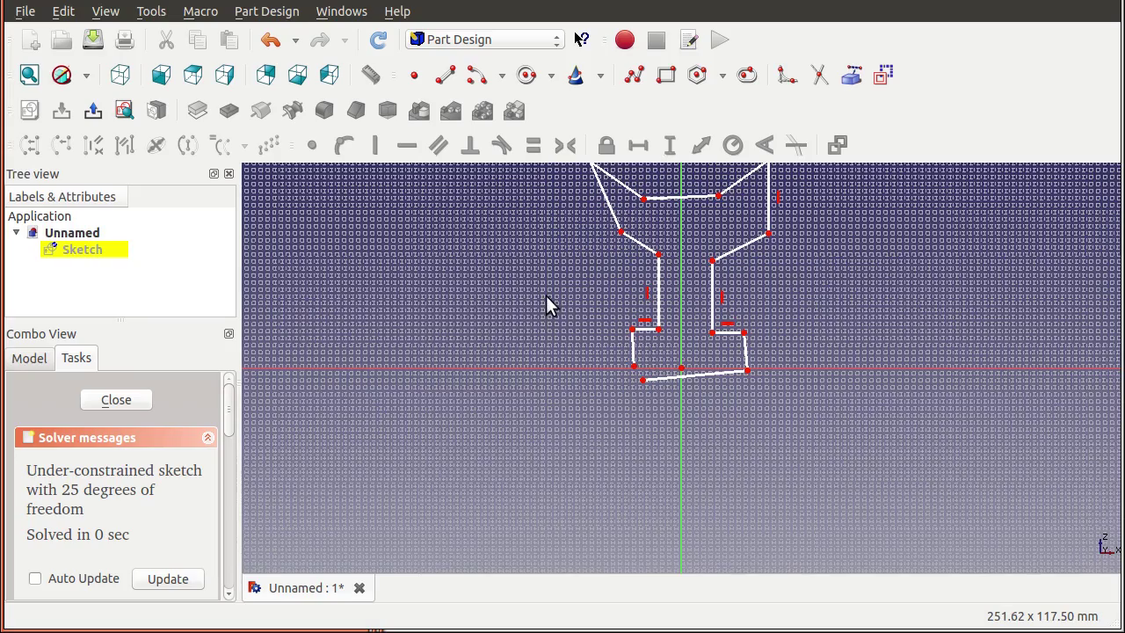
middle_drag(548, 299, 558, 419)
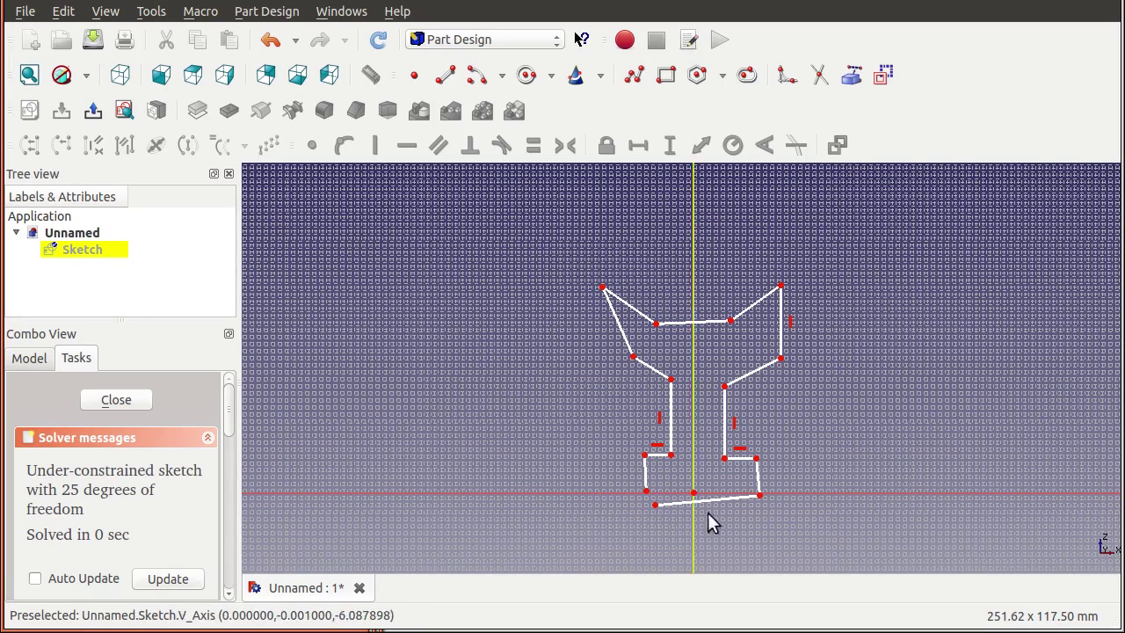
click(655, 507)
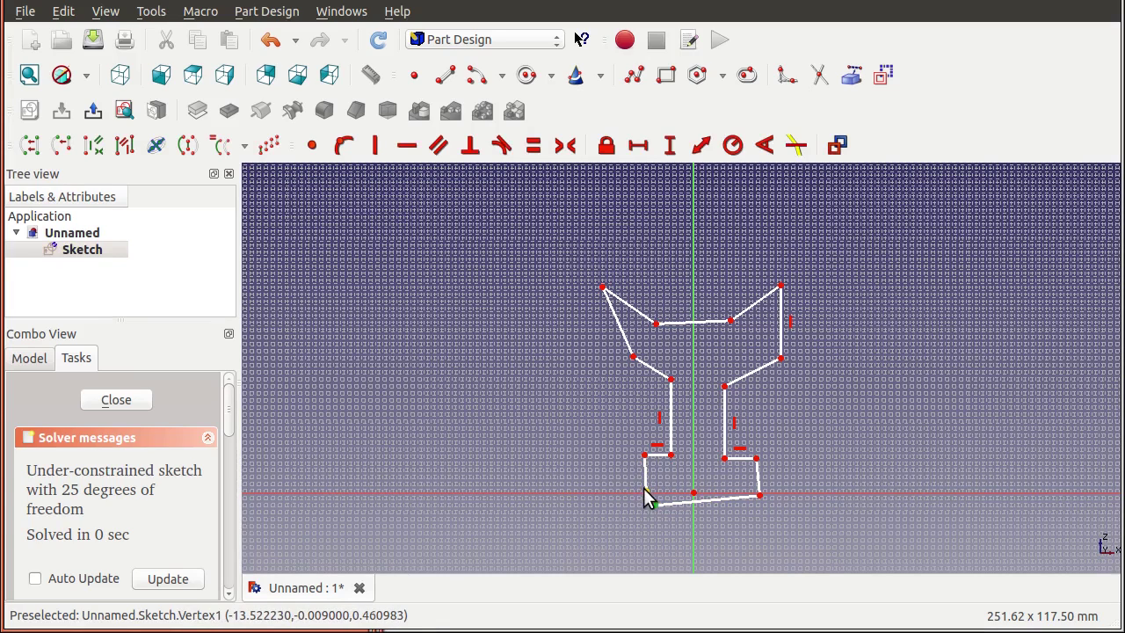
click(647, 490)
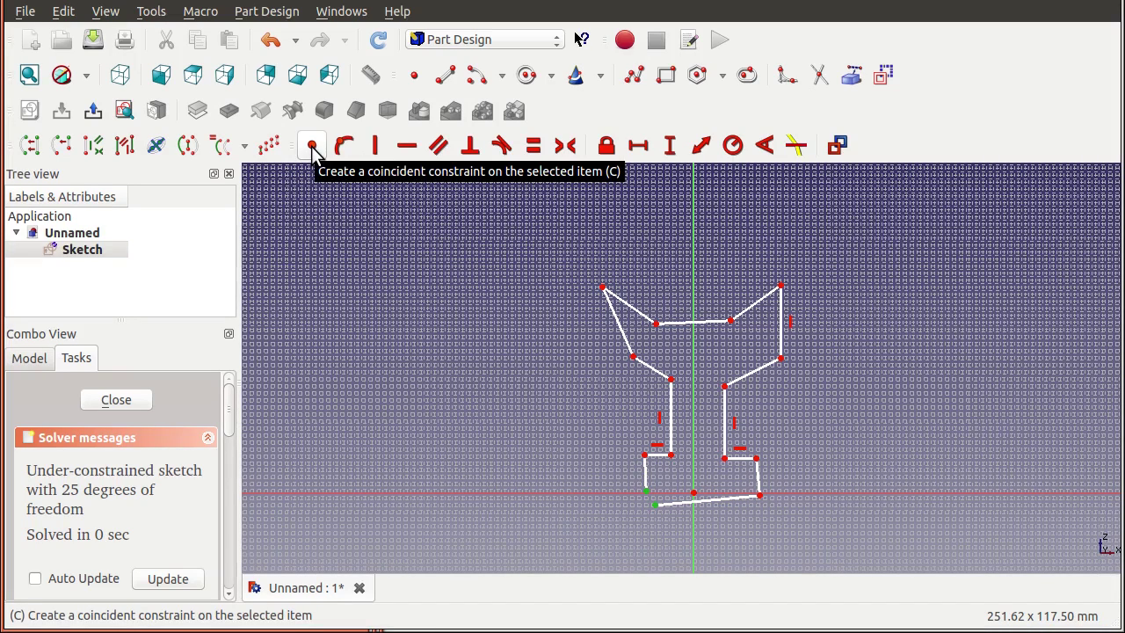
click(312, 146)
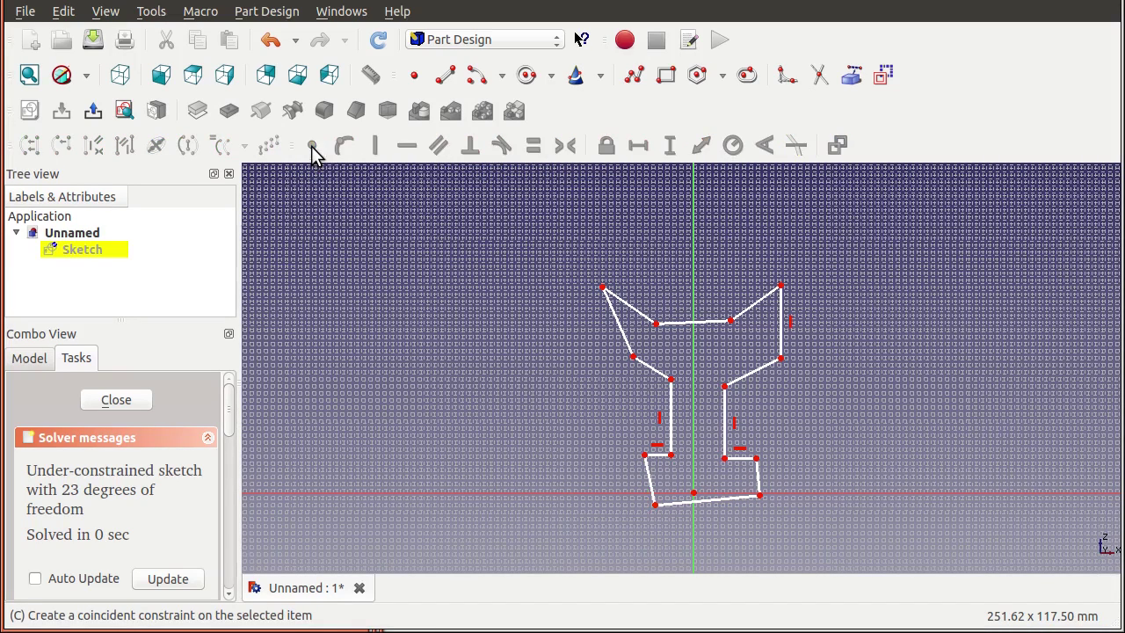
Move the lower-left corner outward and constrain both bottom corners of the profile onto the horizontal axis
drag(657, 505, 640, 514)
click(642, 509)
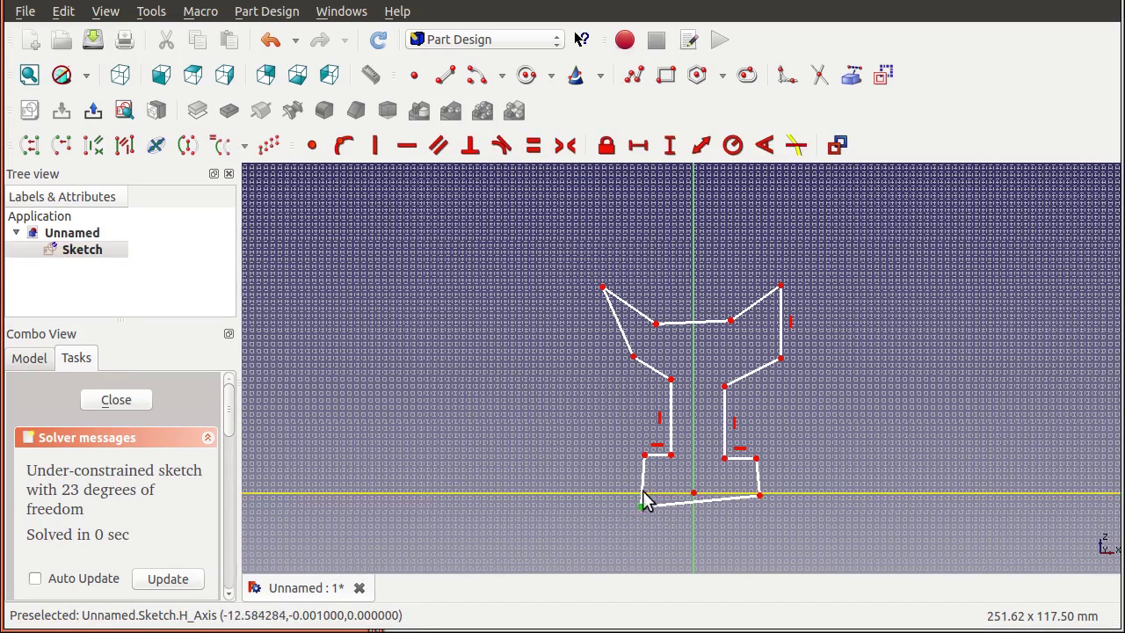
click(633, 493)
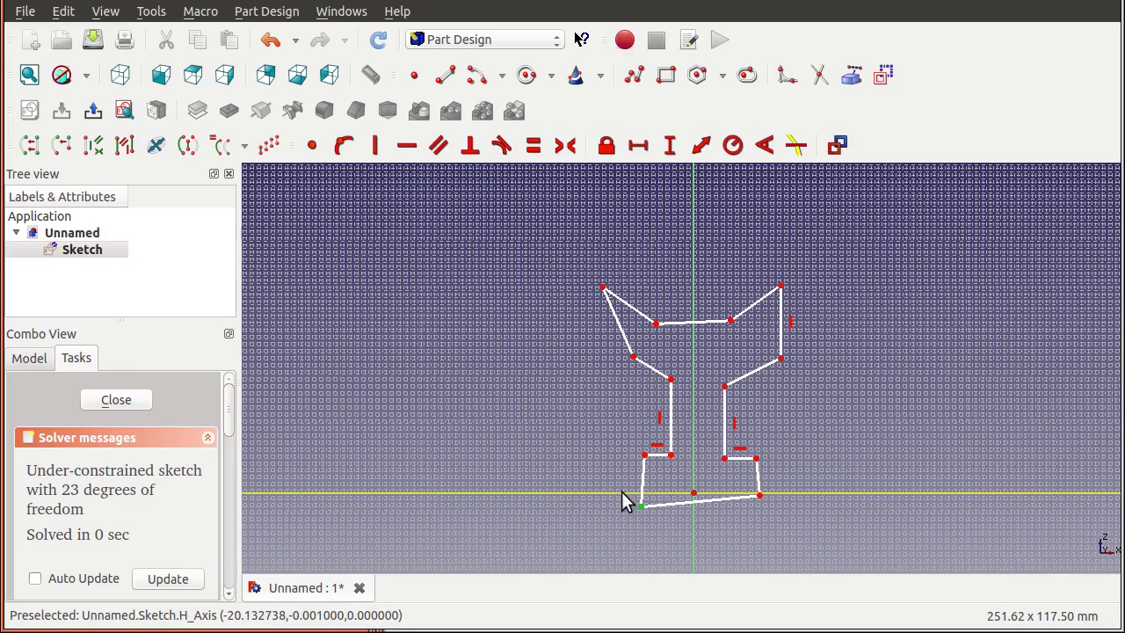
click(344, 146)
click(759, 496)
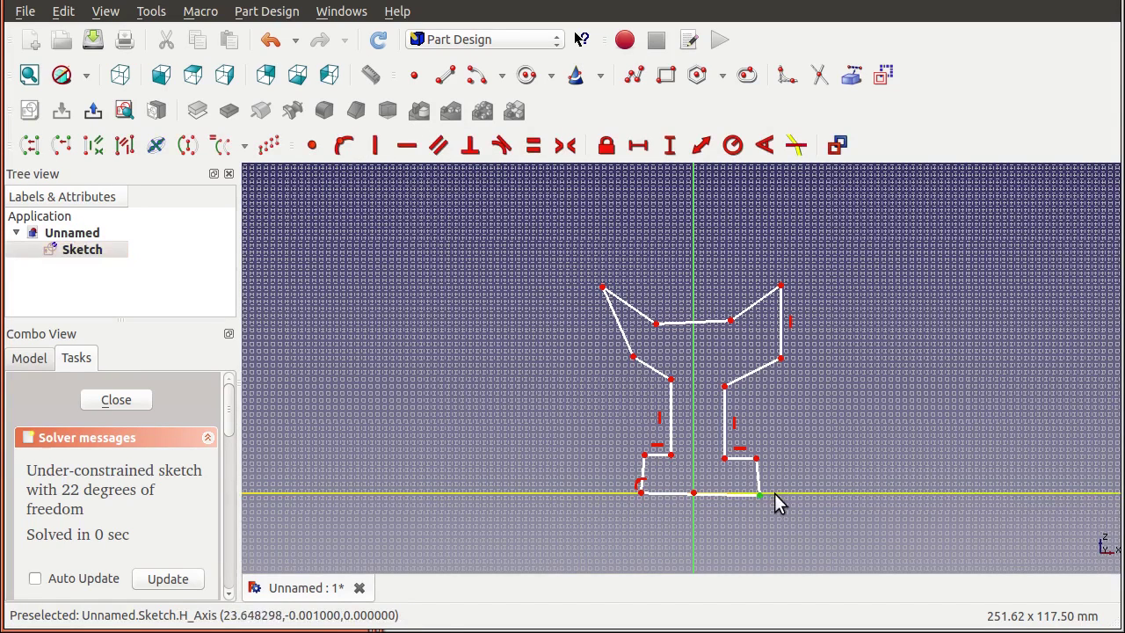
click(775, 493)
click(344, 146)
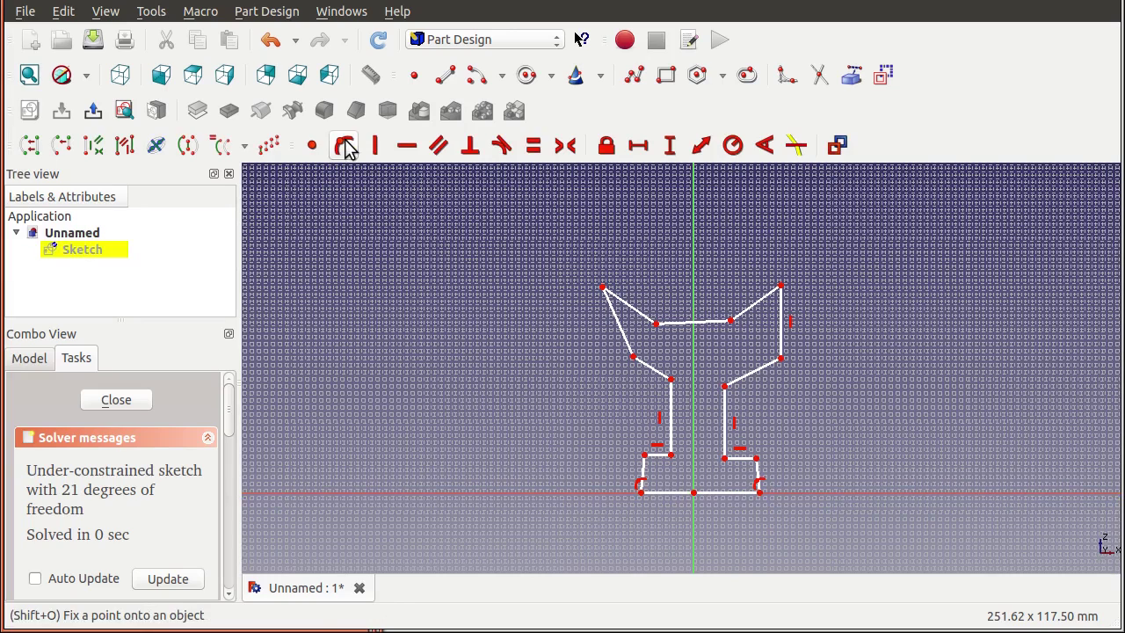
Make the two bottom corners, and likewise the web's two lower corners, symmetric about the vertical axis
click(640, 494)
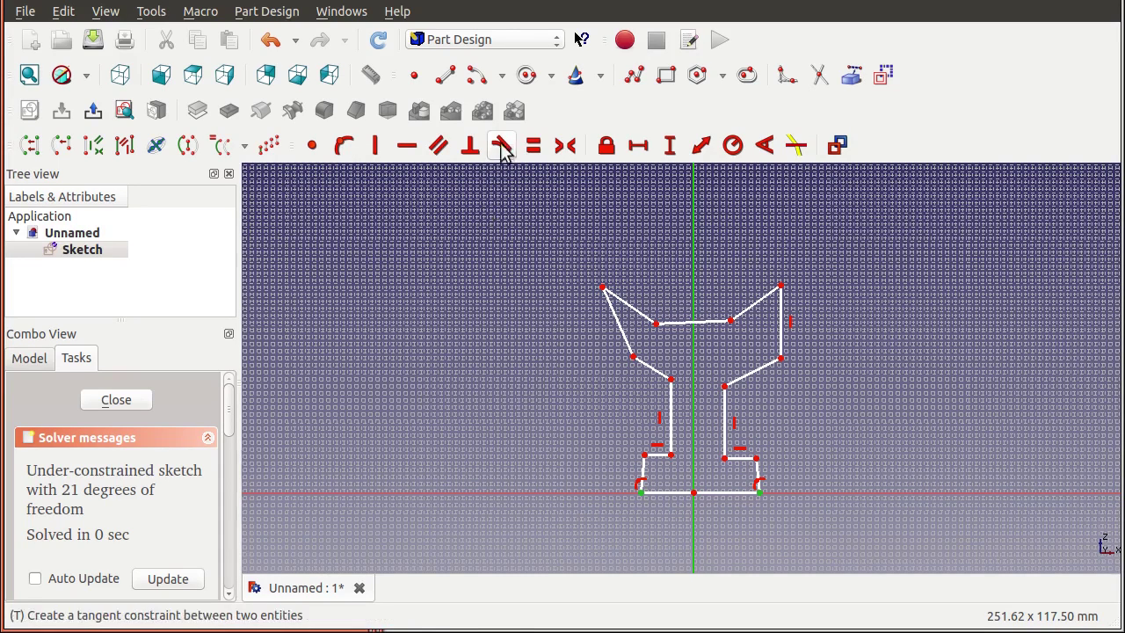
click(566, 145)
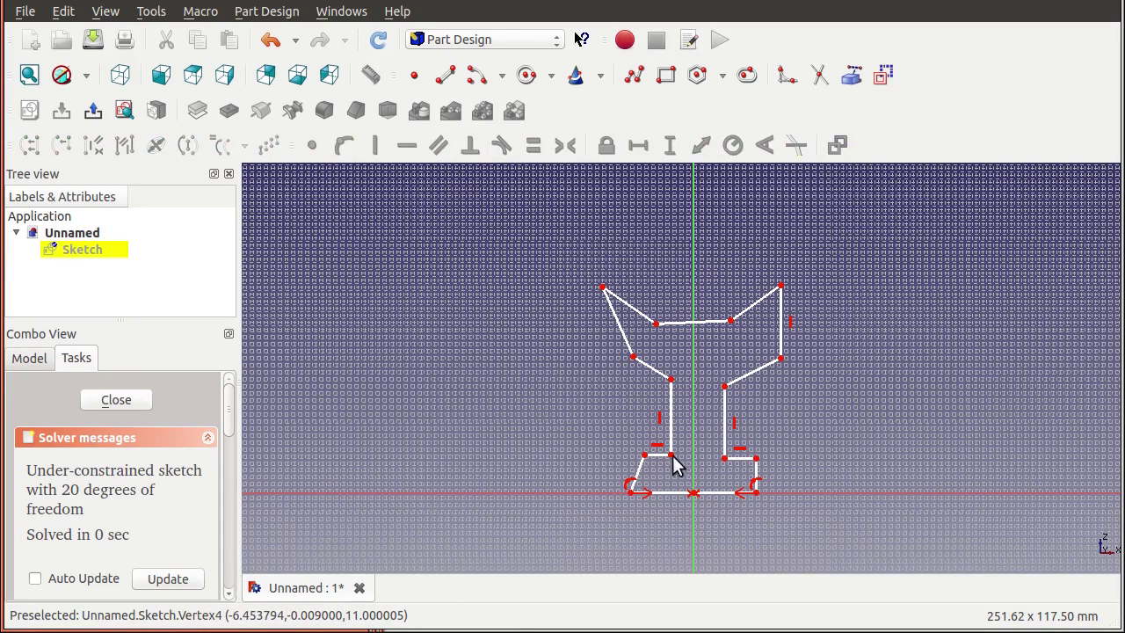
click(672, 456)
click(726, 458)
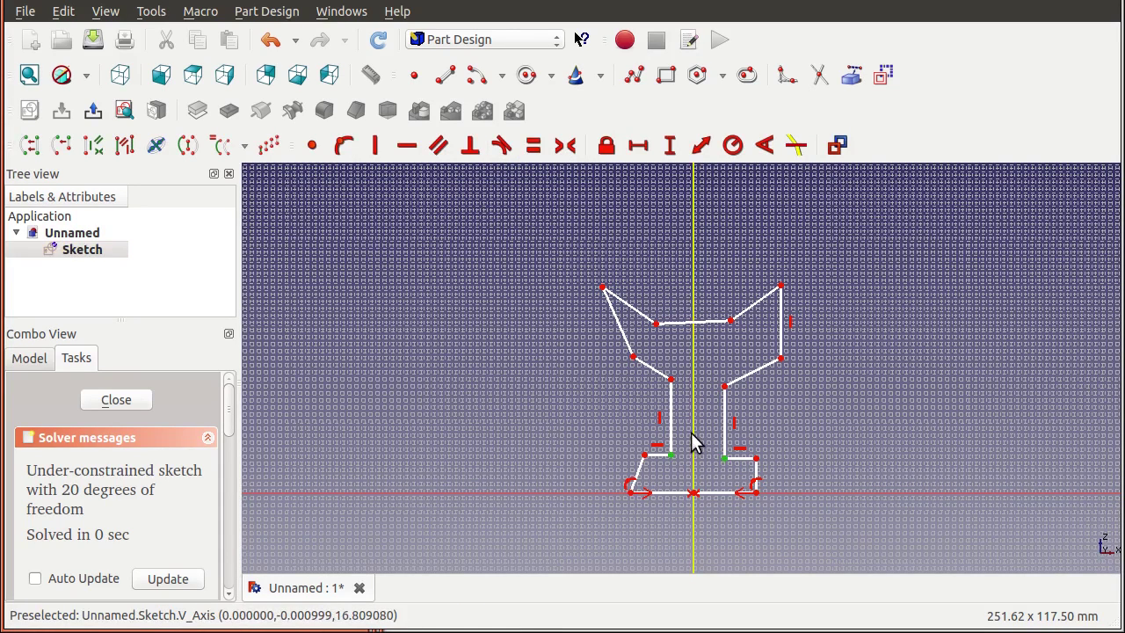
click(565, 145)
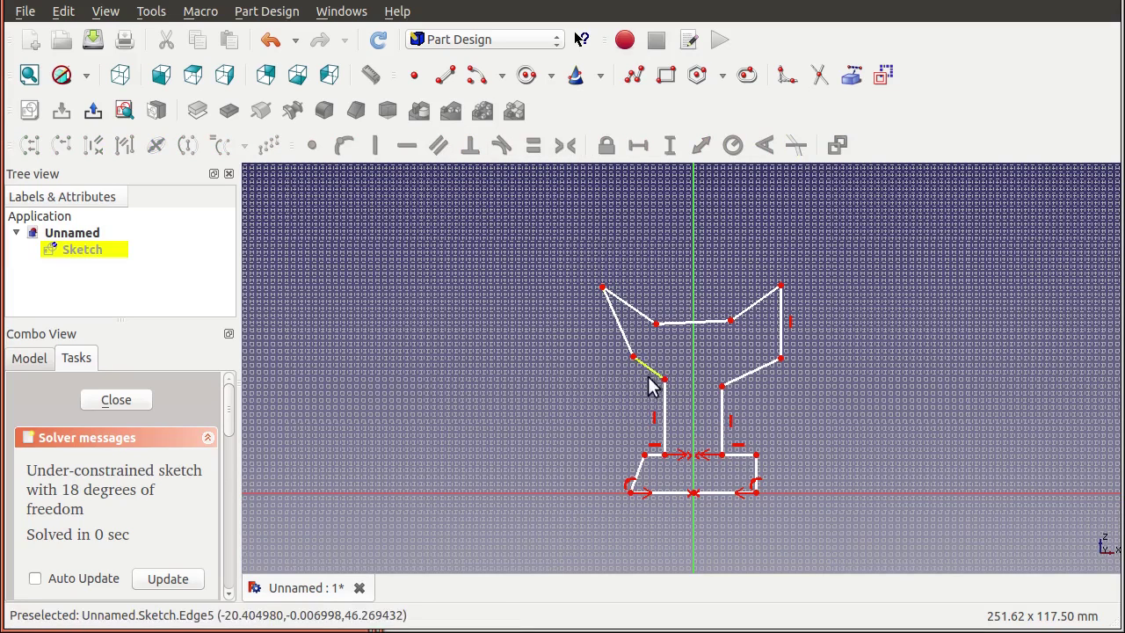
Make the two upper corners of the web symmetric about the vertical axis
click(666, 381)
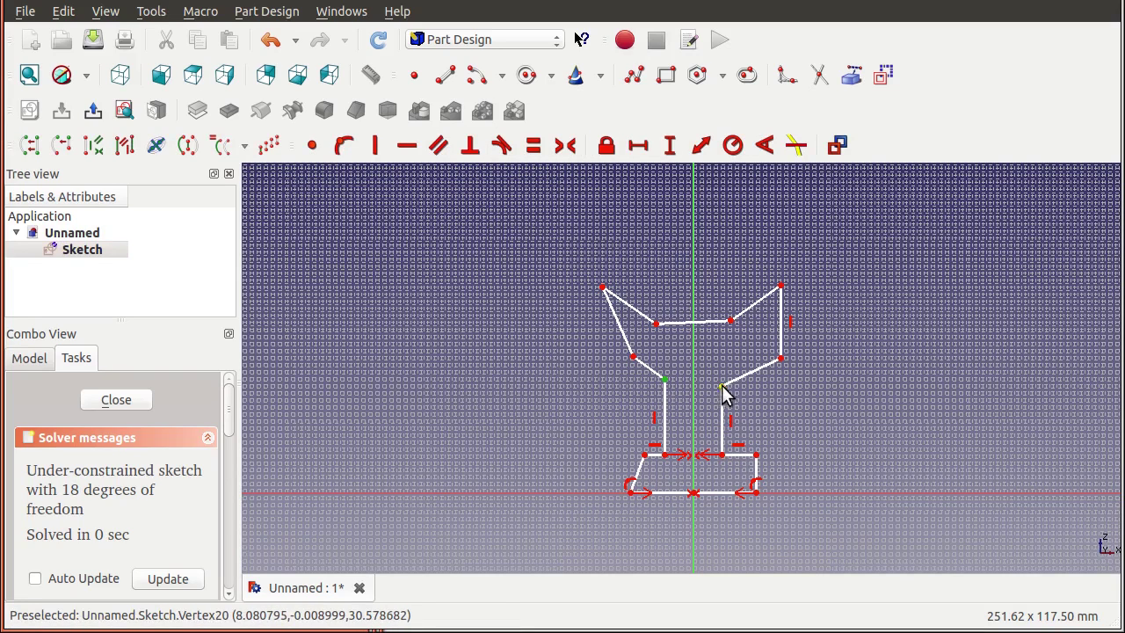
click(722, 386)
click(696, 372)
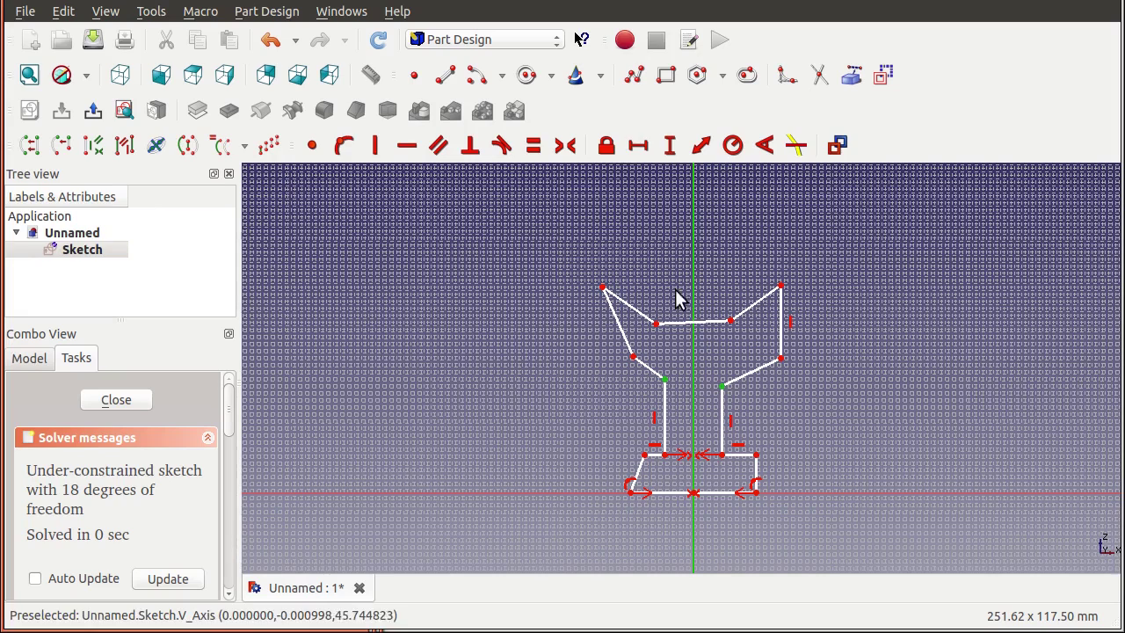
click(566, 145)
Make the two ends of the groove floor symmetric about the vertical axis
click(731, 322)
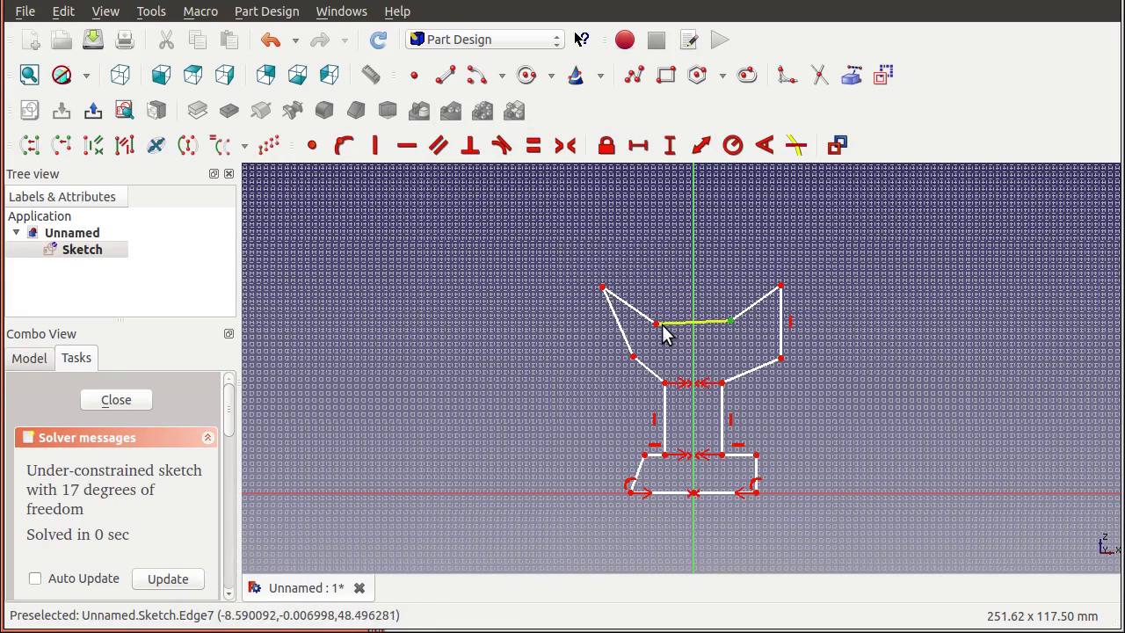
click(656, 323)
click(566, 145)
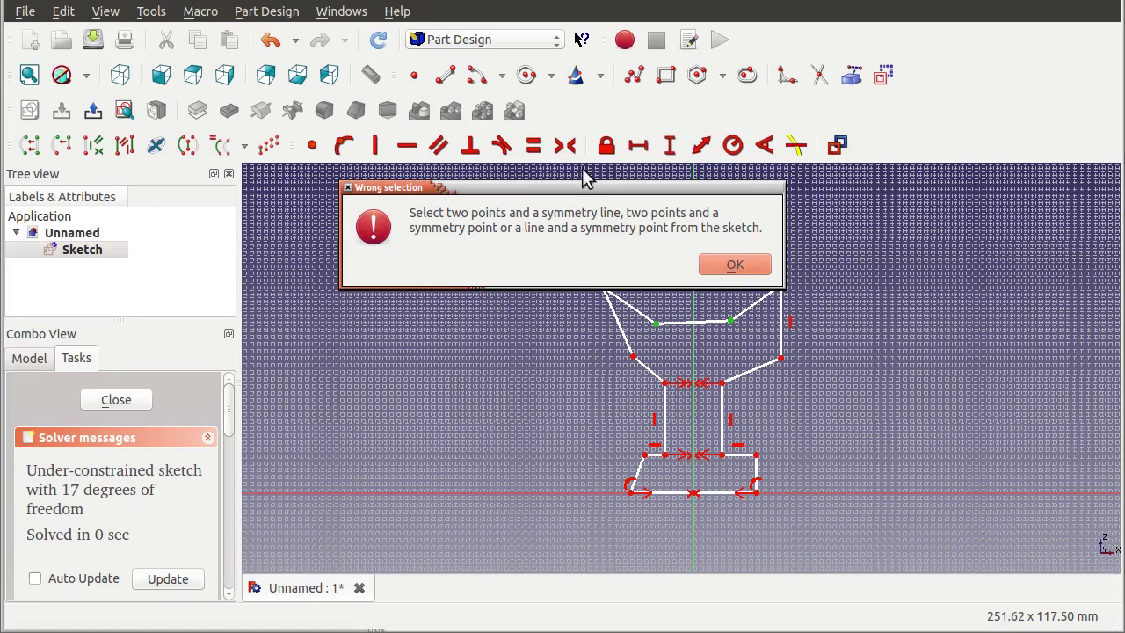
click(734, 266)
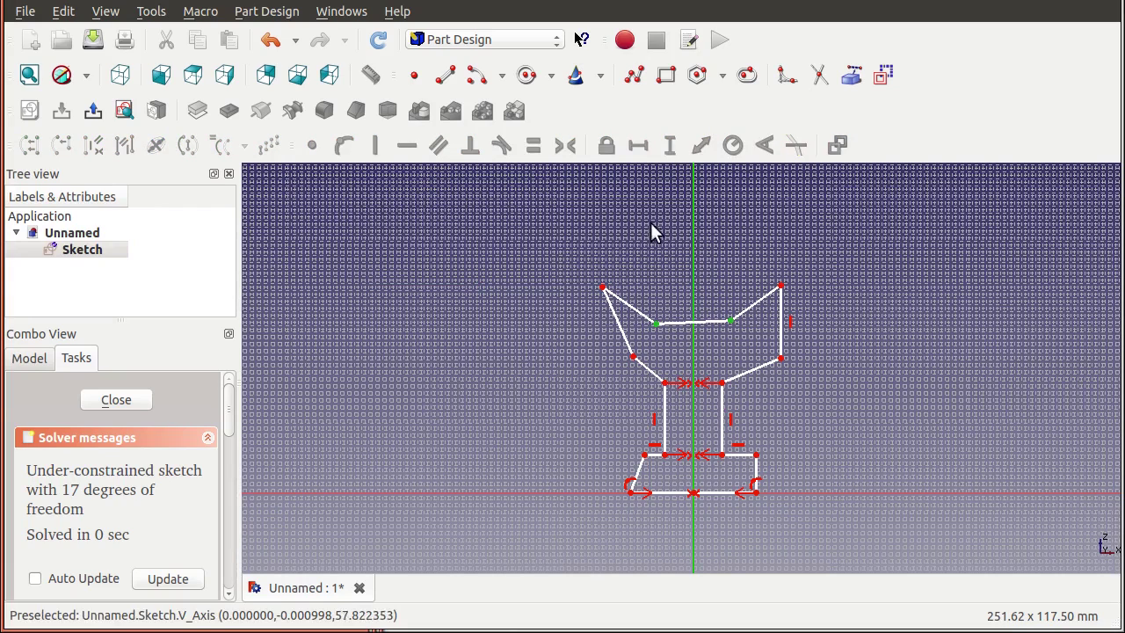
click(565, 146)
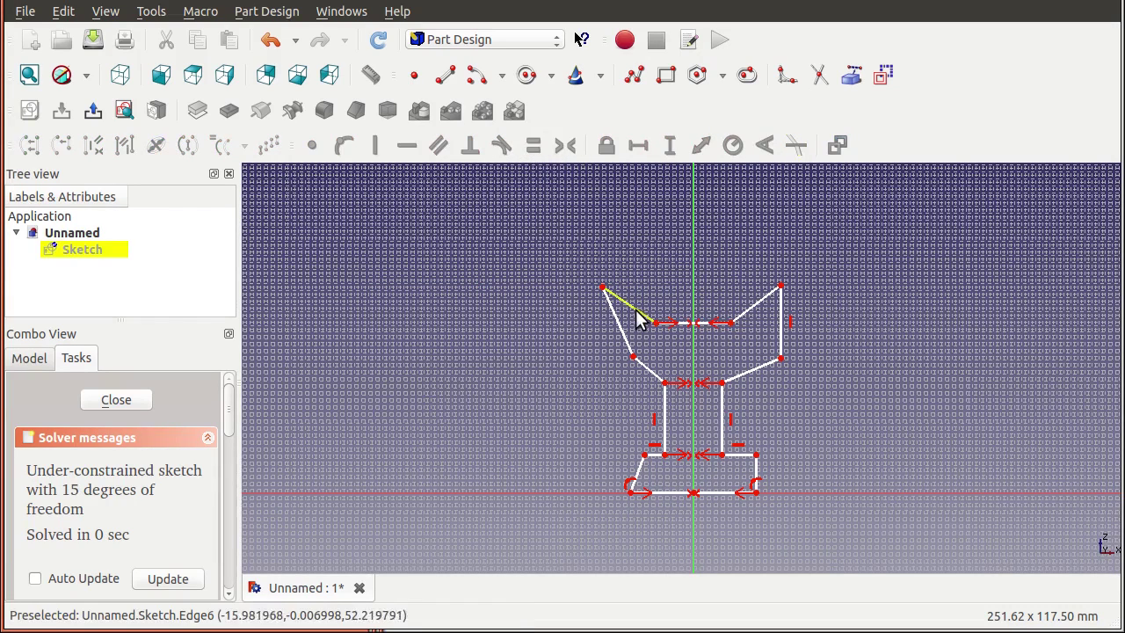
Make the outer flange tips, and likewise the lower flange corners, symmetric about the vertical axis
click(603, 288)
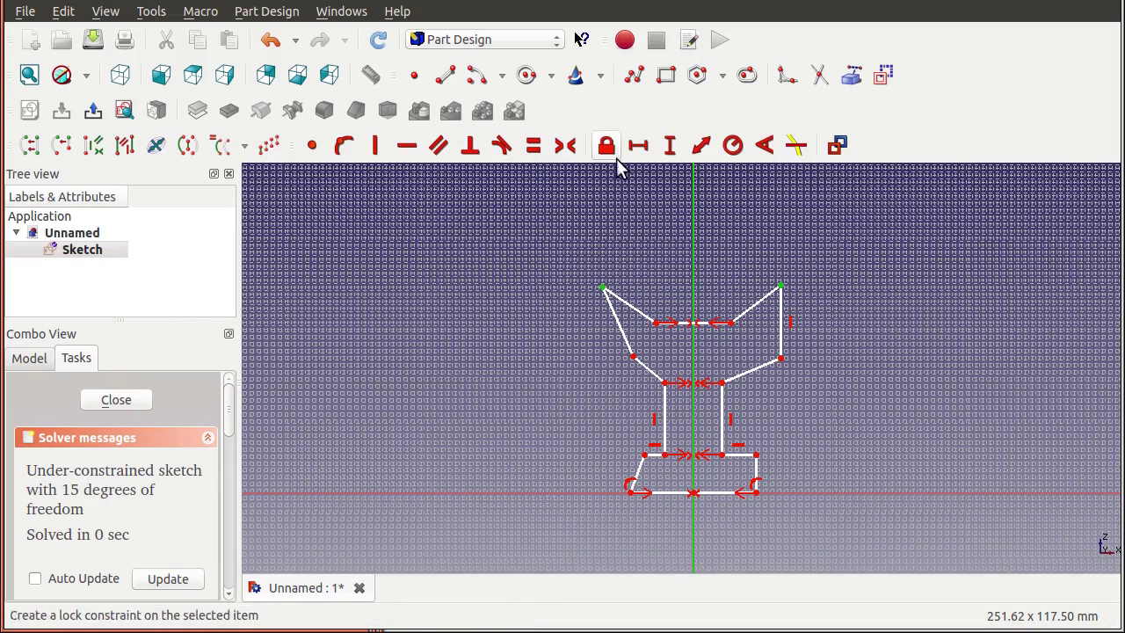
click(565, 146)
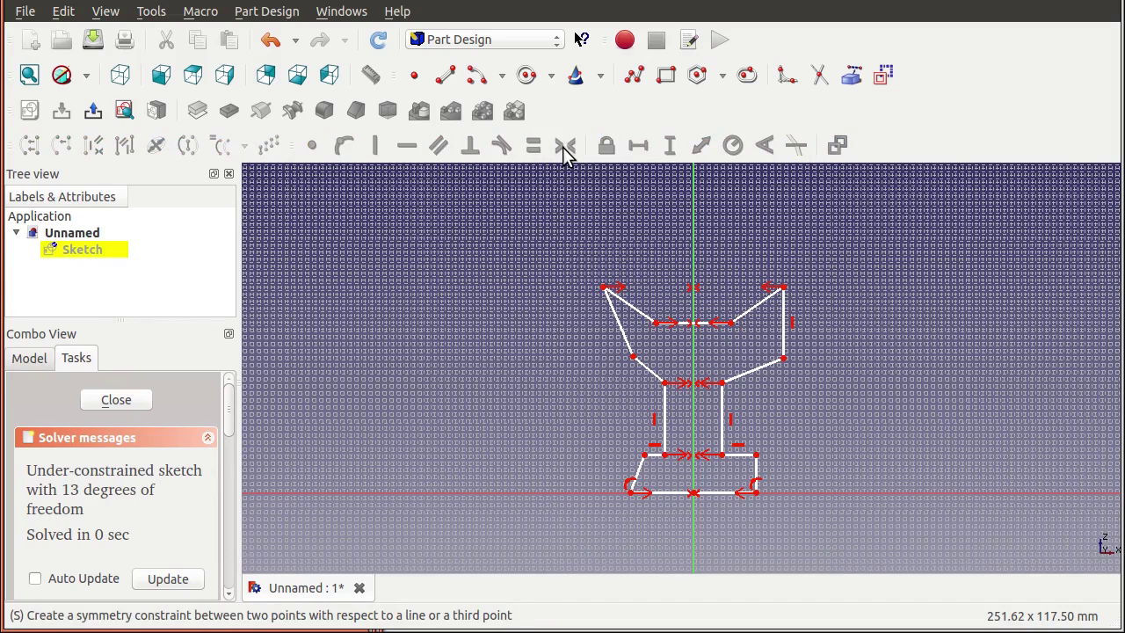
click(784, 360)
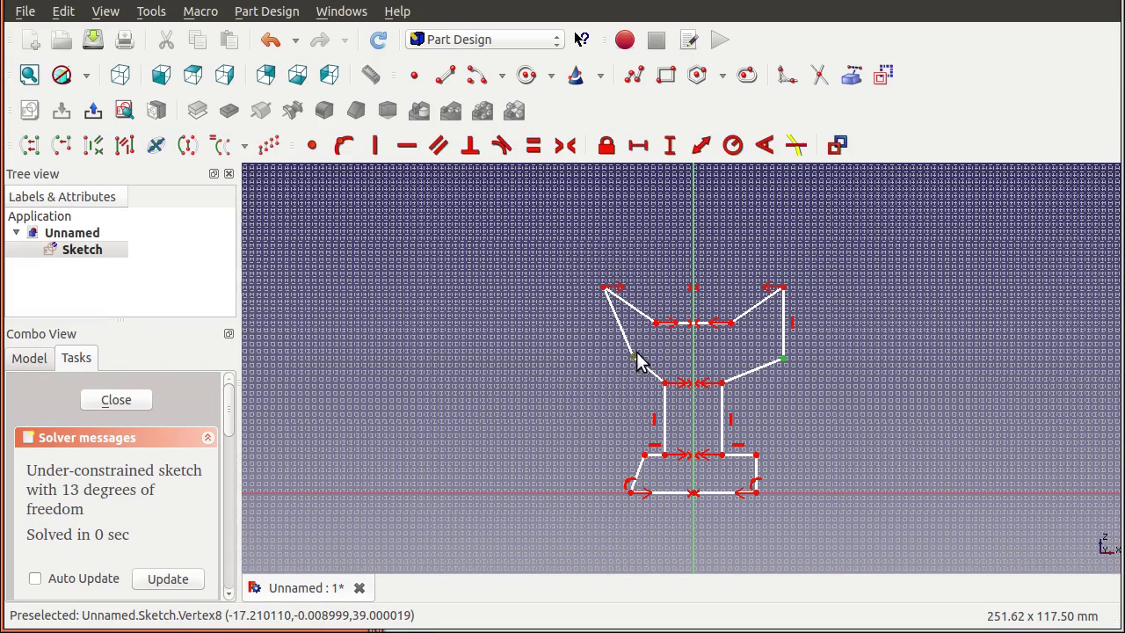
click(694, 271)
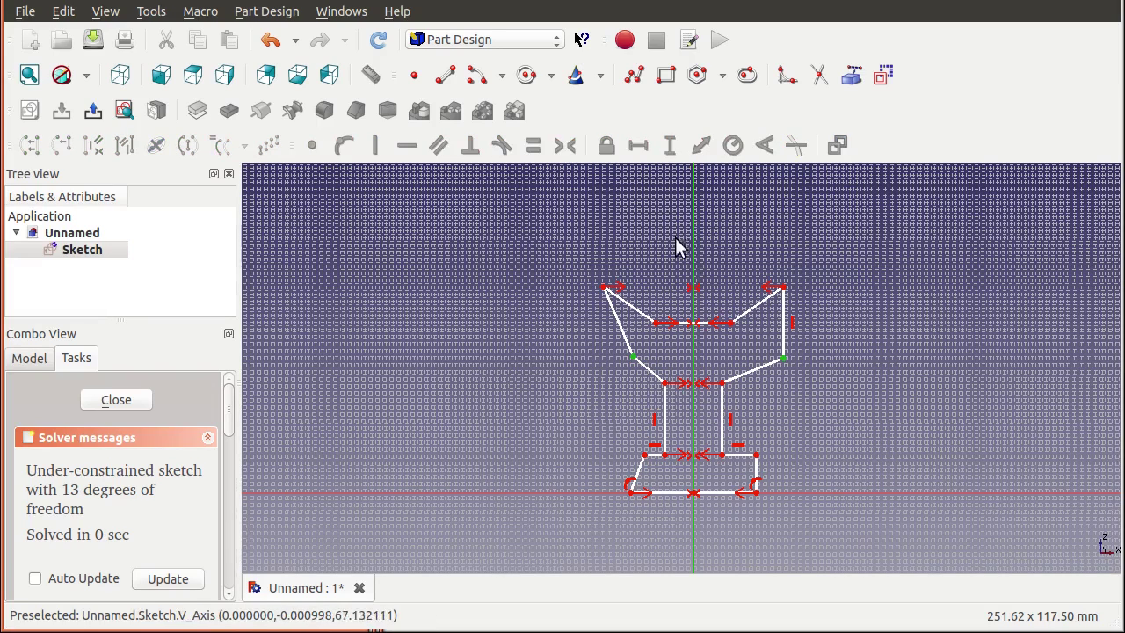
click(565, 146)
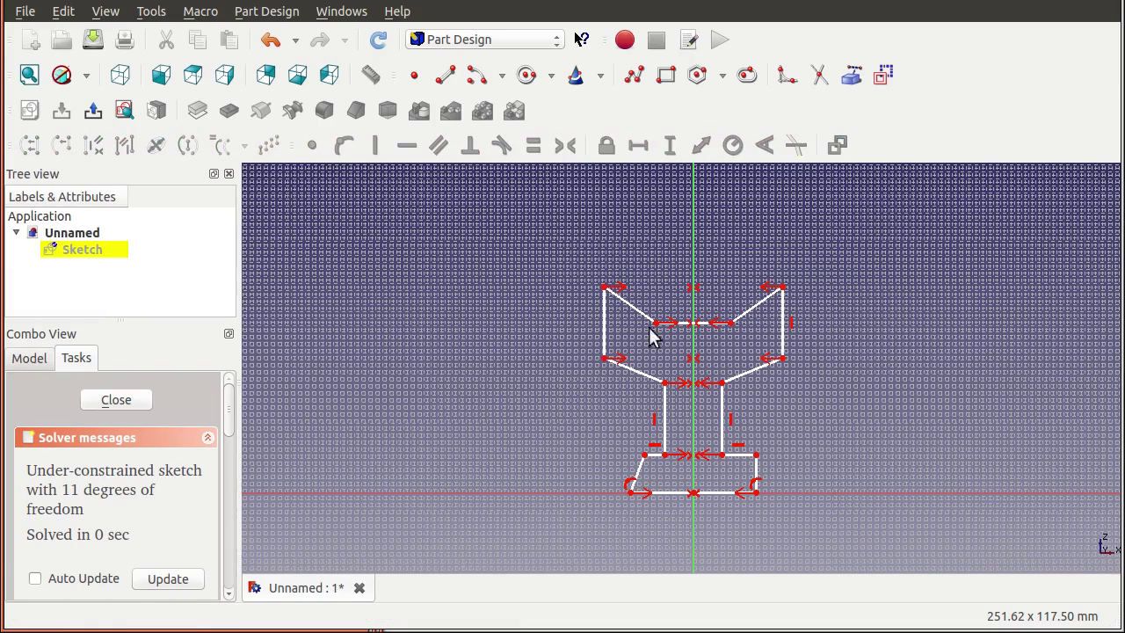
Make the hub's outer top corners symmetric about the vertical axis and constrain the hub's left side to vertical
click(644, 457)
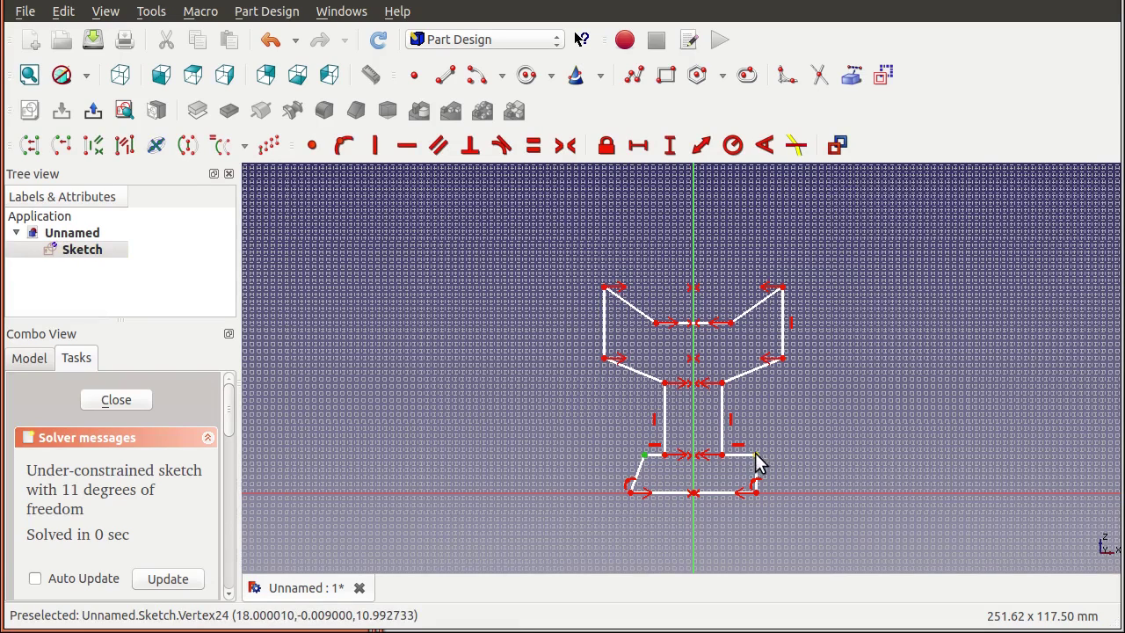
click(756, 457)
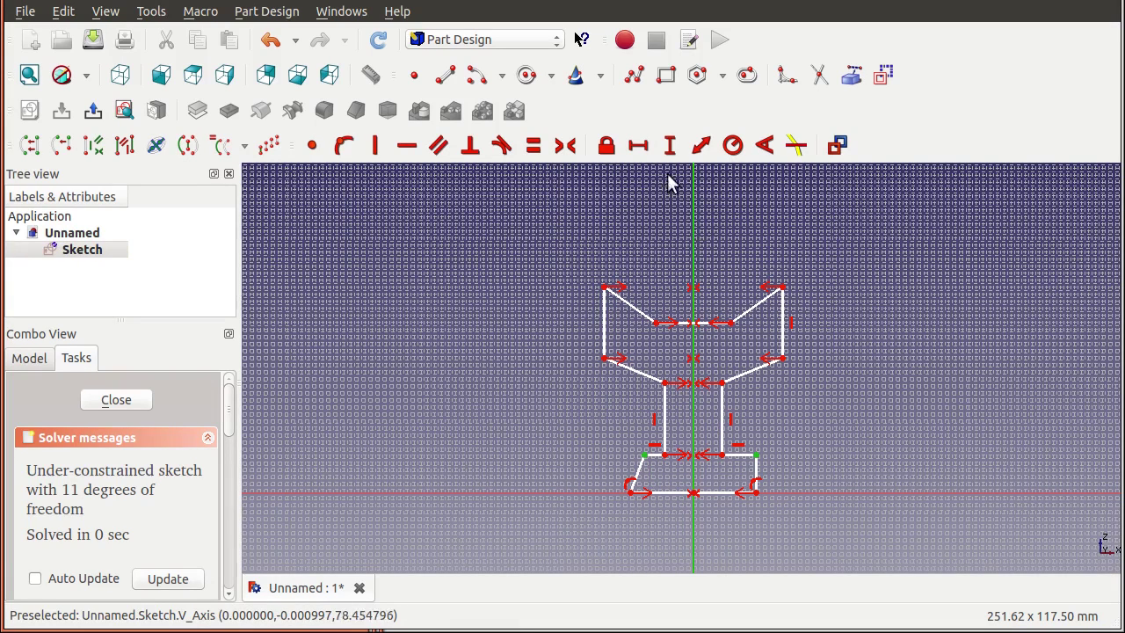
click(563, 146)
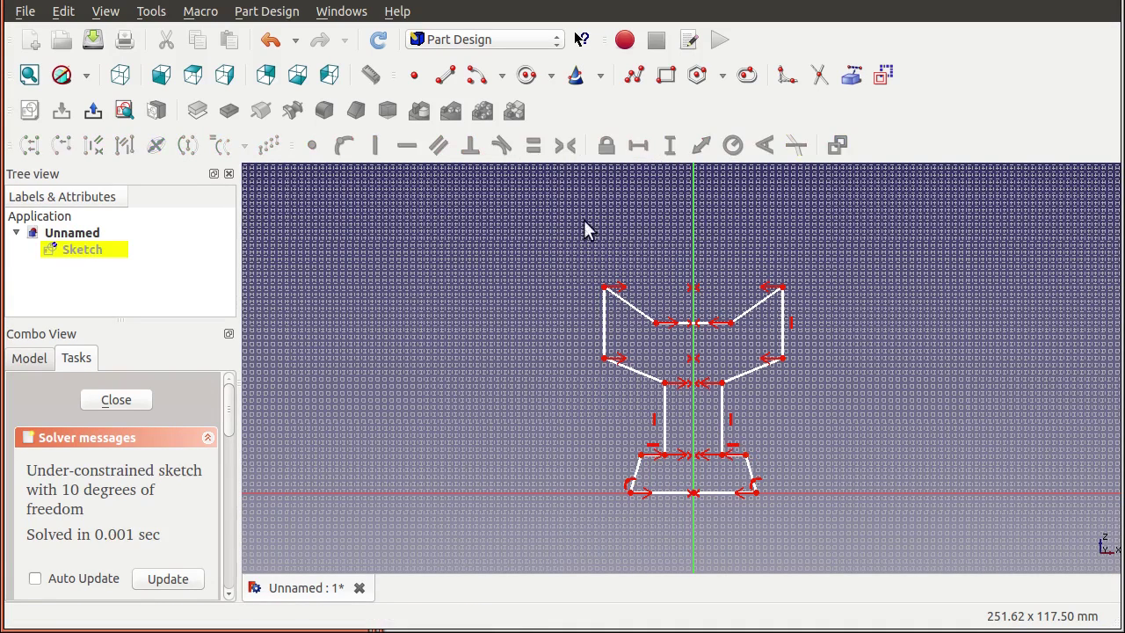
click(638, 470)
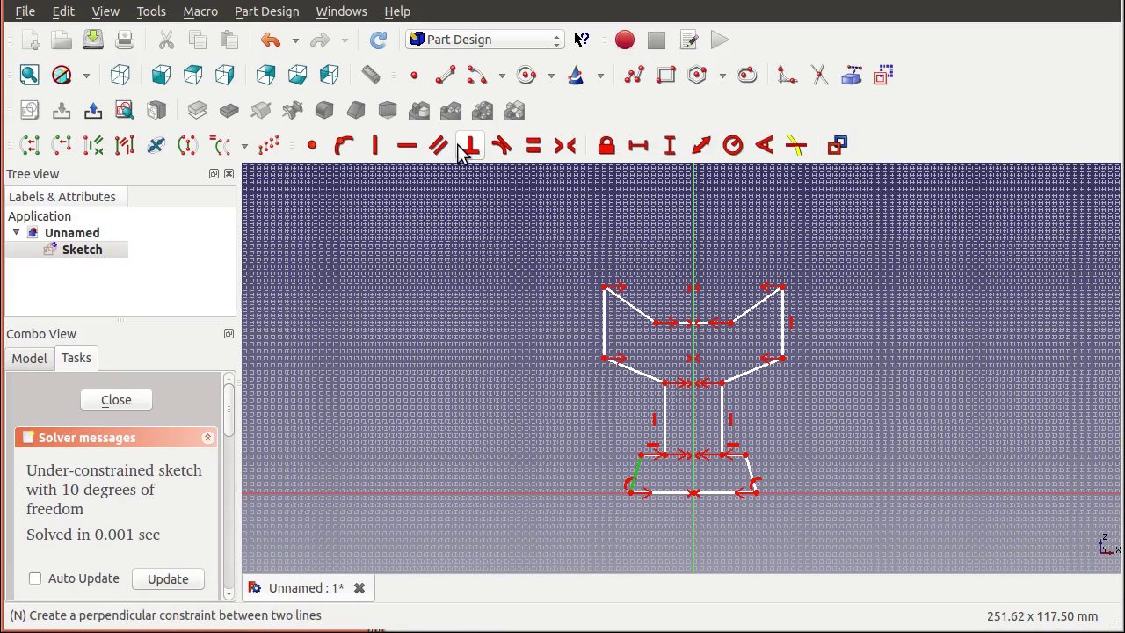
click(377, 145)
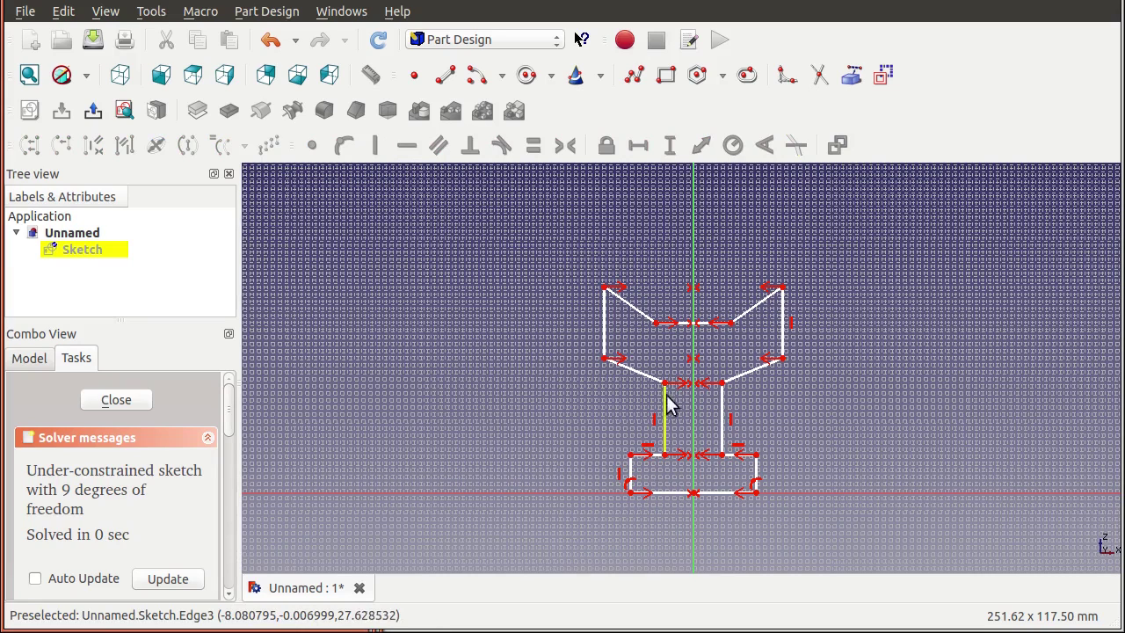
Narrow the web slightly, and constrain the vertical distance between the lower-left corner and the groove floor's left end to 1 inch
mouse_move(665, 409)
mouse_down()
mouse_move(645, 405)
mouse_move(673, 400)
mouse_move(668, 428)
mouse_move(668, 380)
mouse_move(623, 410)
mouse_move(678, 428)
mouse_move(665, 396)
mouse_move(653, 412)
mouse_move(667, 409)
mouse_up()
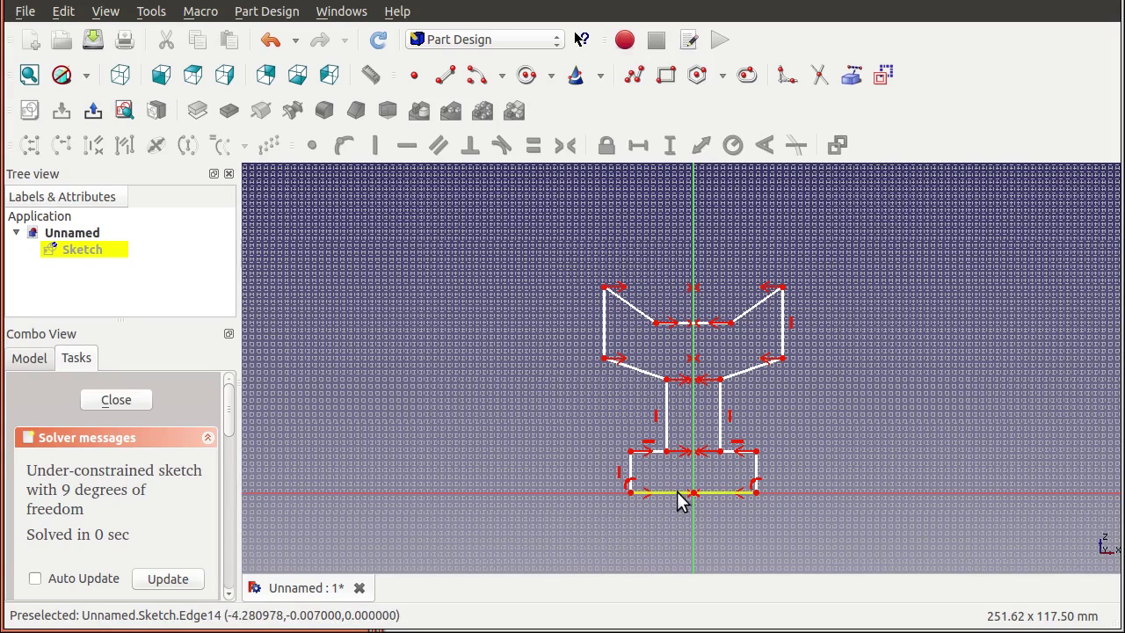
click(655, 325)
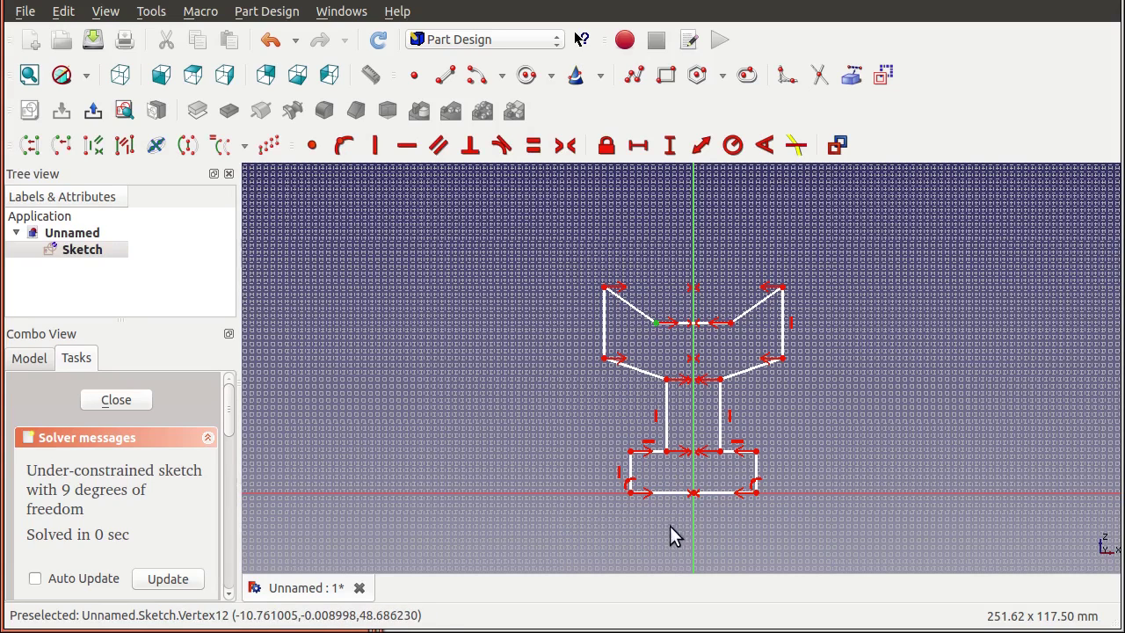
click(629, 494)
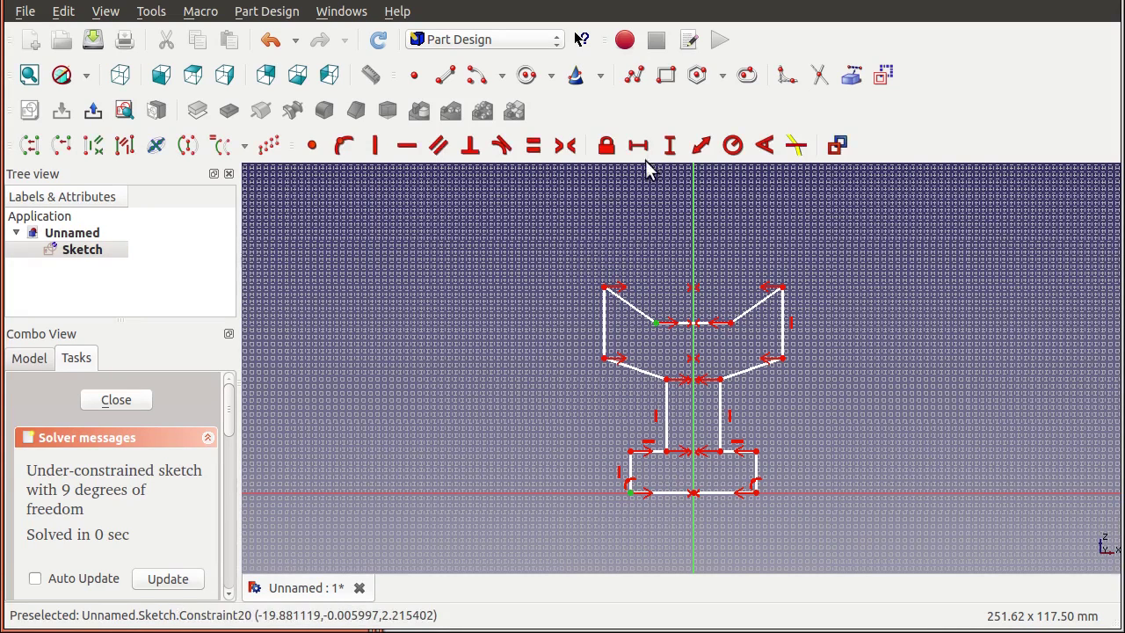
click(670, 146)
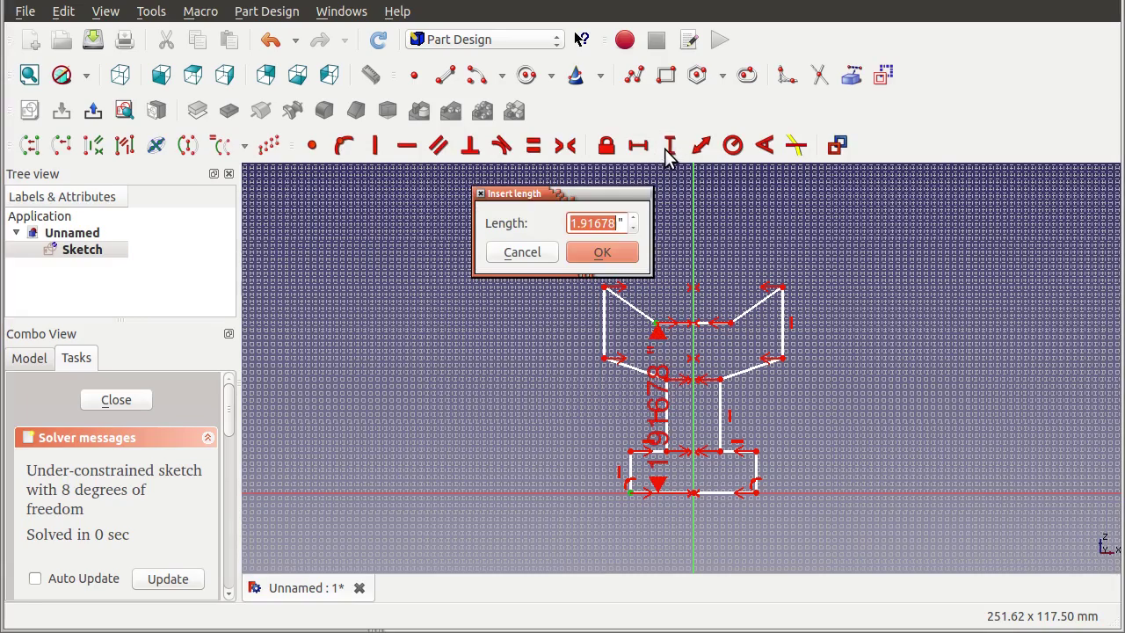
text(1)
click(602, 252)
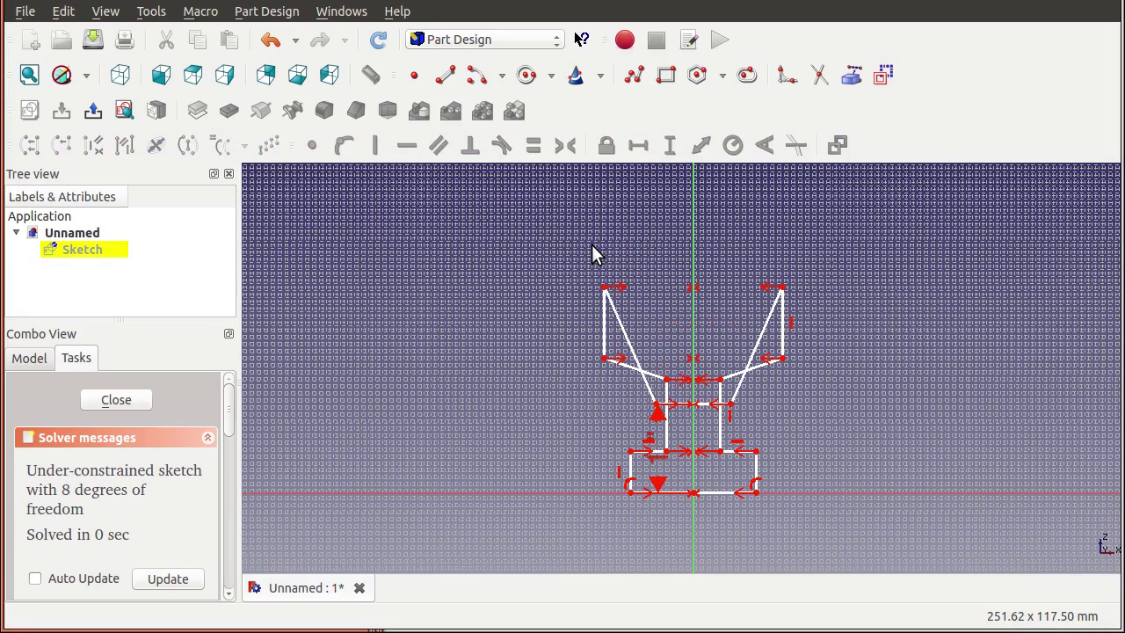
Reshape the profile around the groove floor: lower the web's top, bring the flanges down and inward, and make the hub lower and narrower
scroll(691, 400, up, 3)
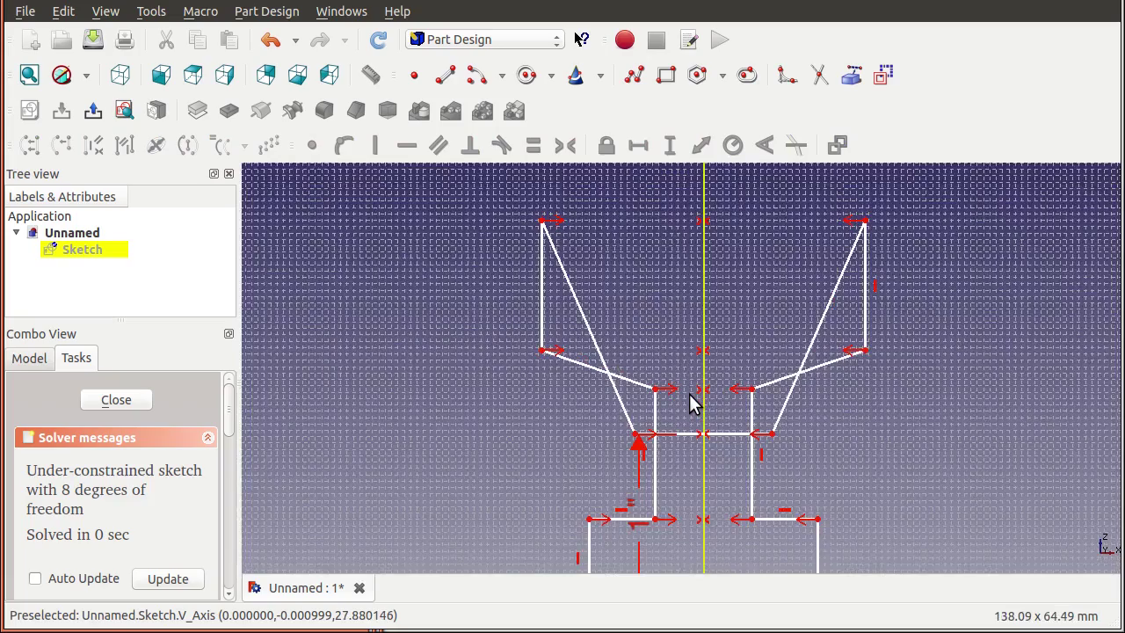
scroll(691, 401, down, 2)
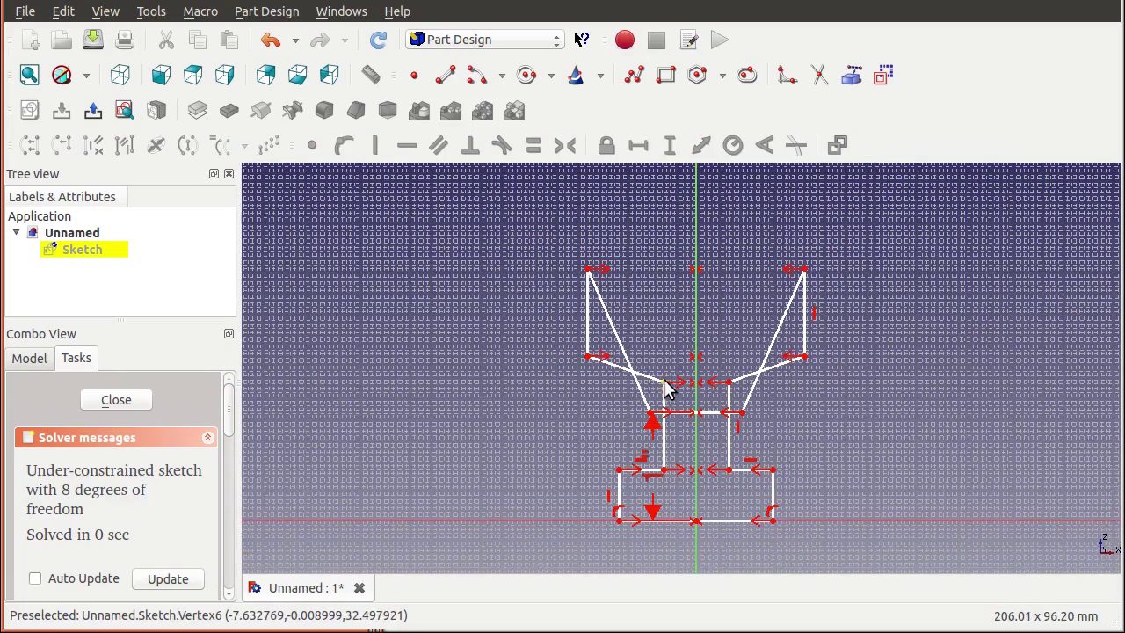
drag(666, 389, 662, 454)
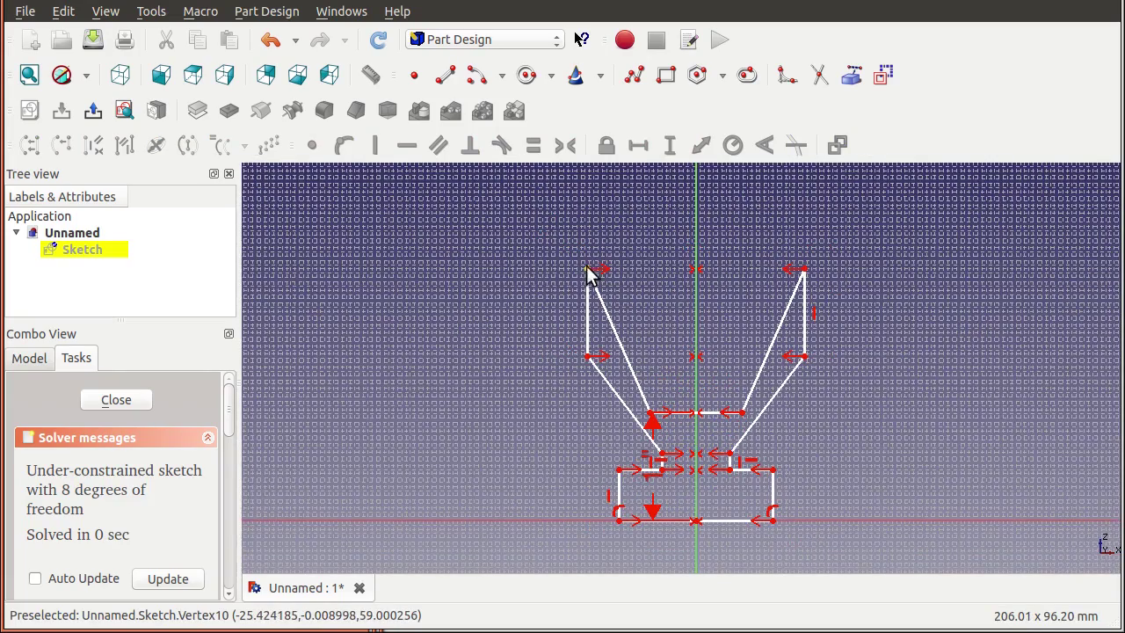
mouse_move(589, 270)
mouse_down()
mouse_move(614, 319)
mouse_move(620, 427)
mouse_up()
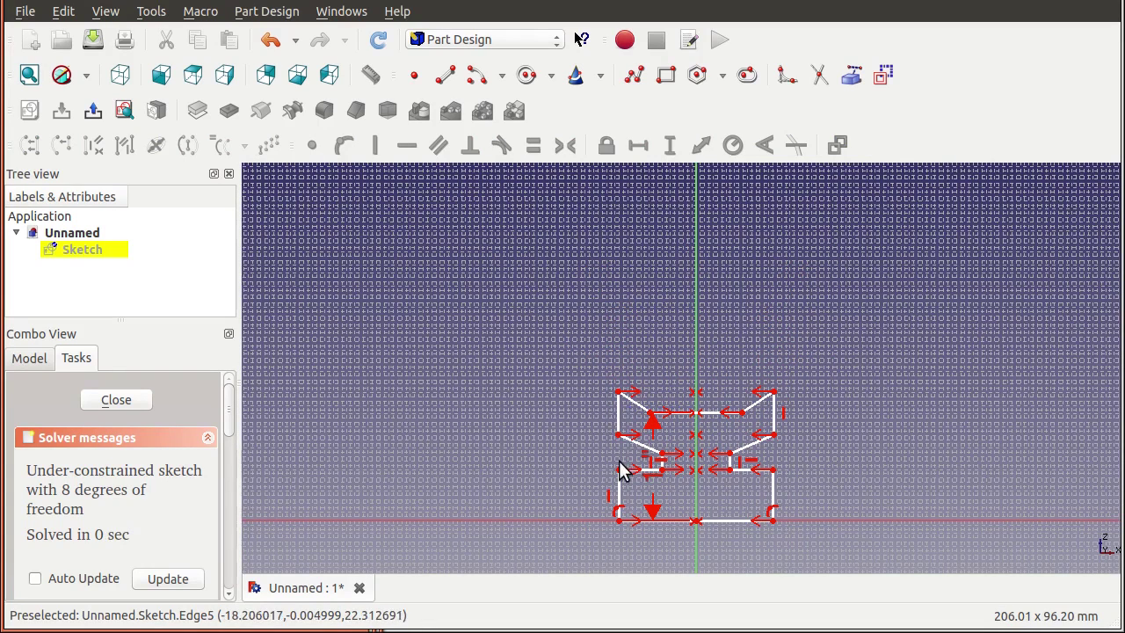
mouse_move(636, 480)
mouse_down()
mouse_move(623, 510)
mouse_move(639, 502)
mouse_up()
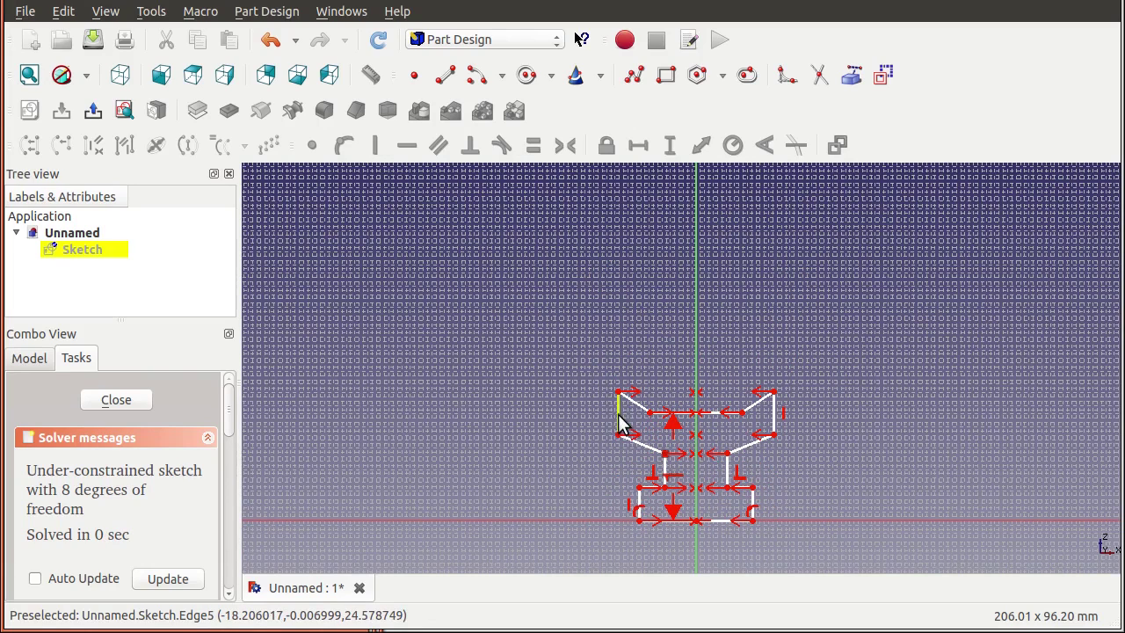
mouse_move(621, 417)
mouse_down()
mouse_move(658, 414)
mouse_move(665, 440)
mouse_move(635, 371)
mouse_move(631, 380)
mouse_up()
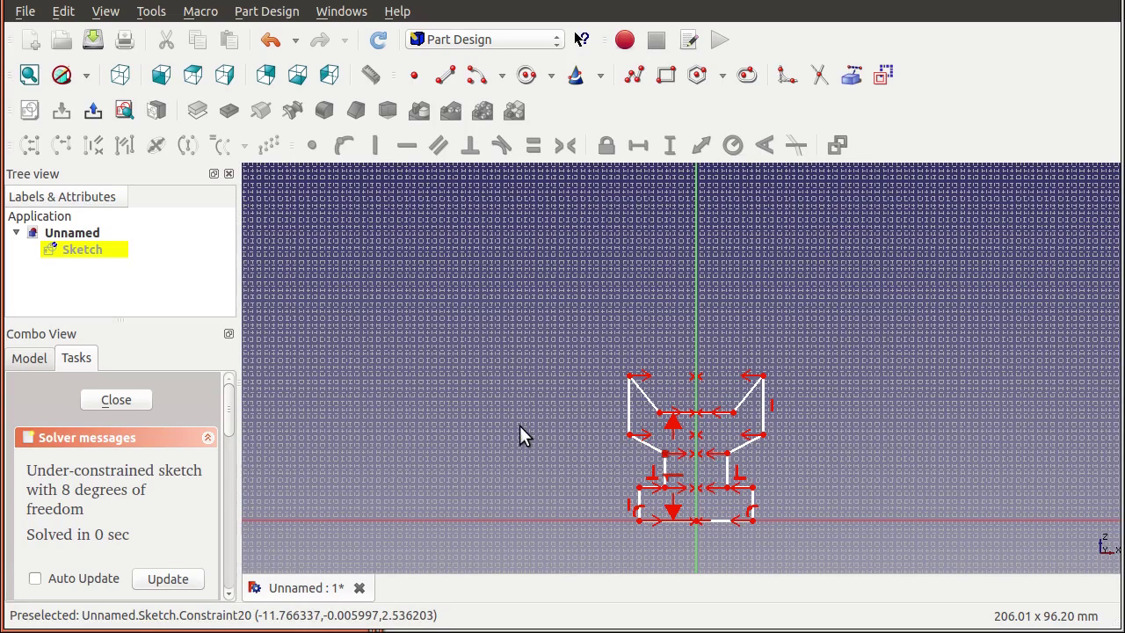
Finish the profile sketch and revolve it 360 degrees about the horizontal sketch axis
click(107, 403)
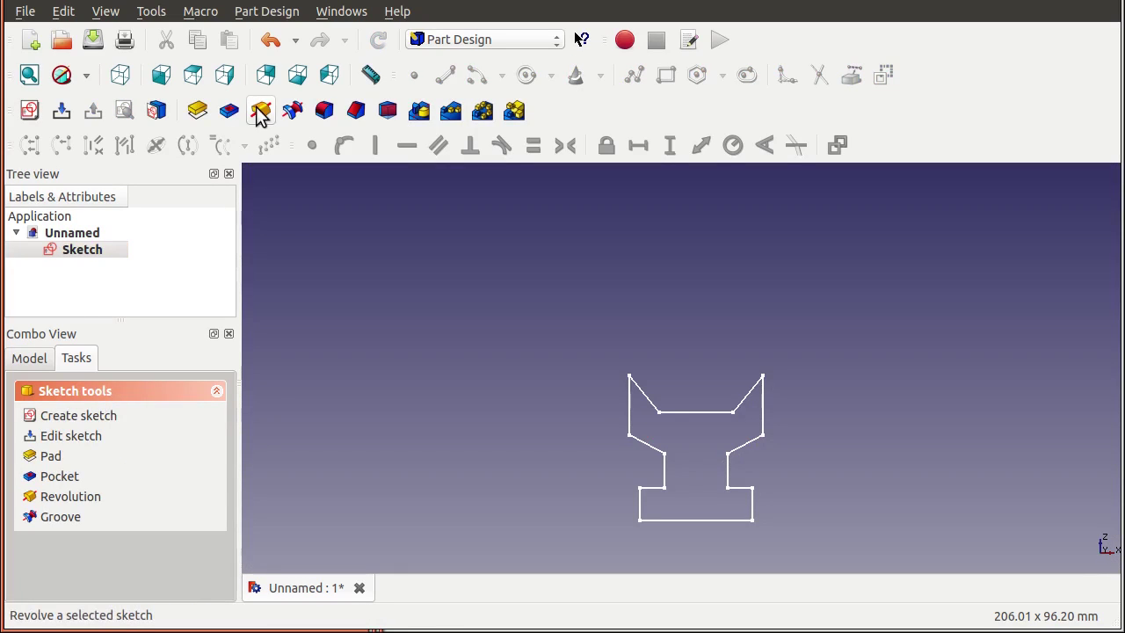
click(260, 111)
click(95, 473)
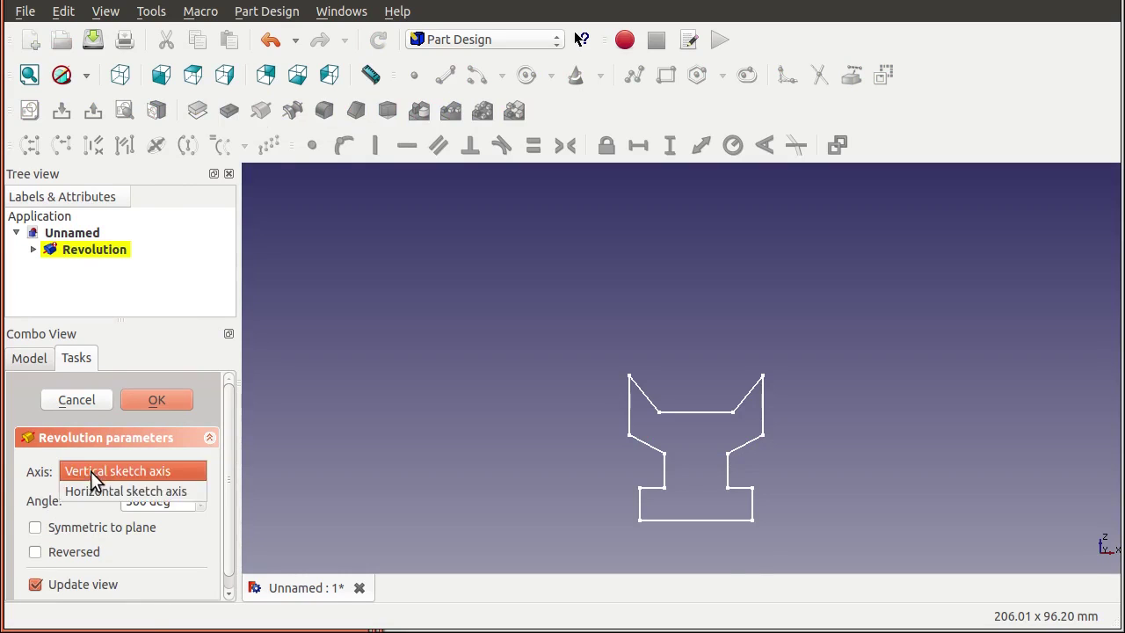
click(96, 491)
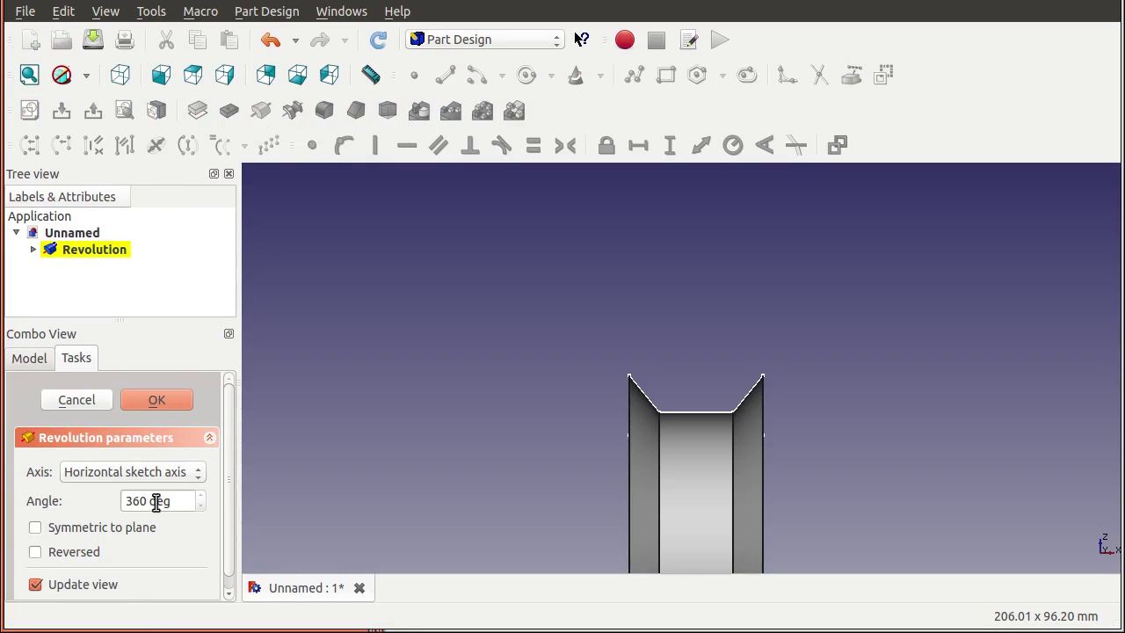
click(164, 400)
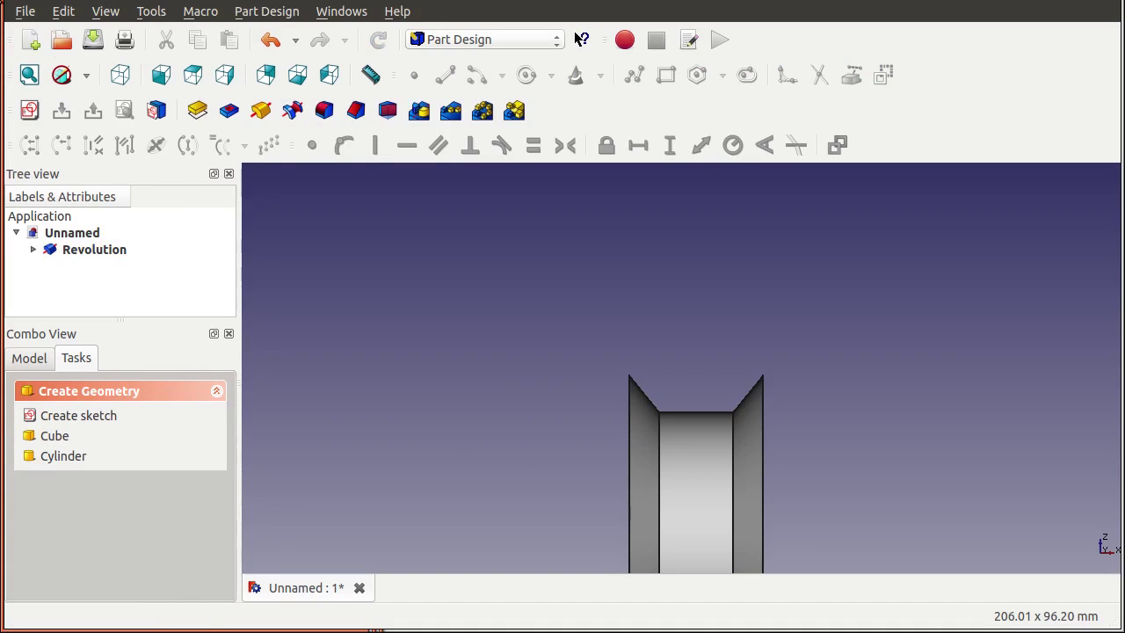
Start a new sketch on the circular end face of the pulley's hub
click(30, 73)
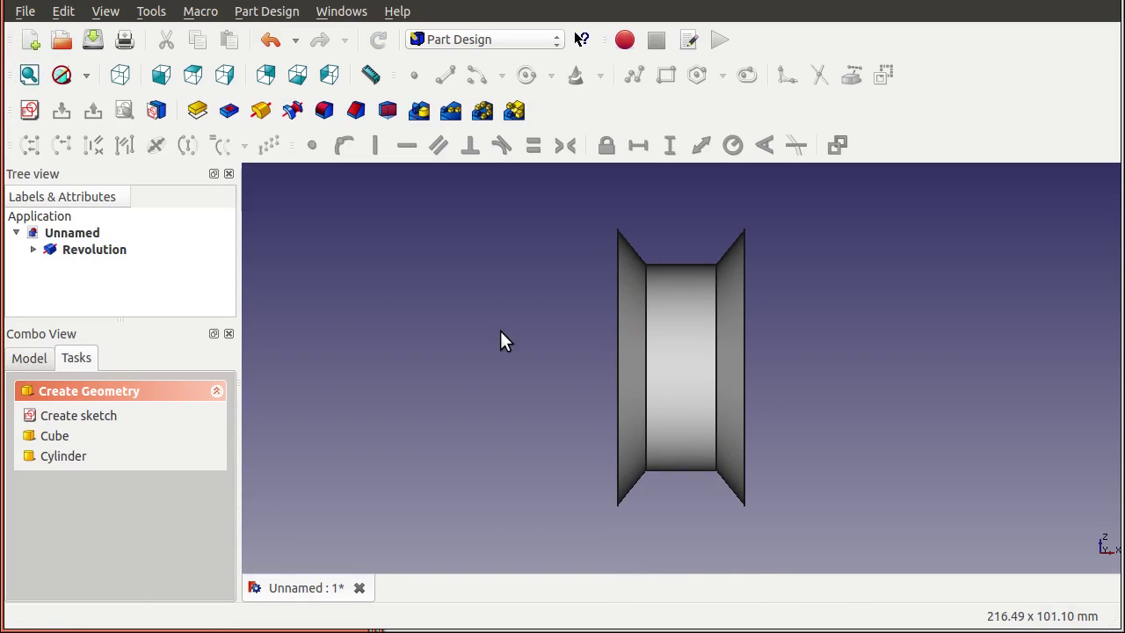
middle_drag(502, 339, 710, 339)
click(691, 352)
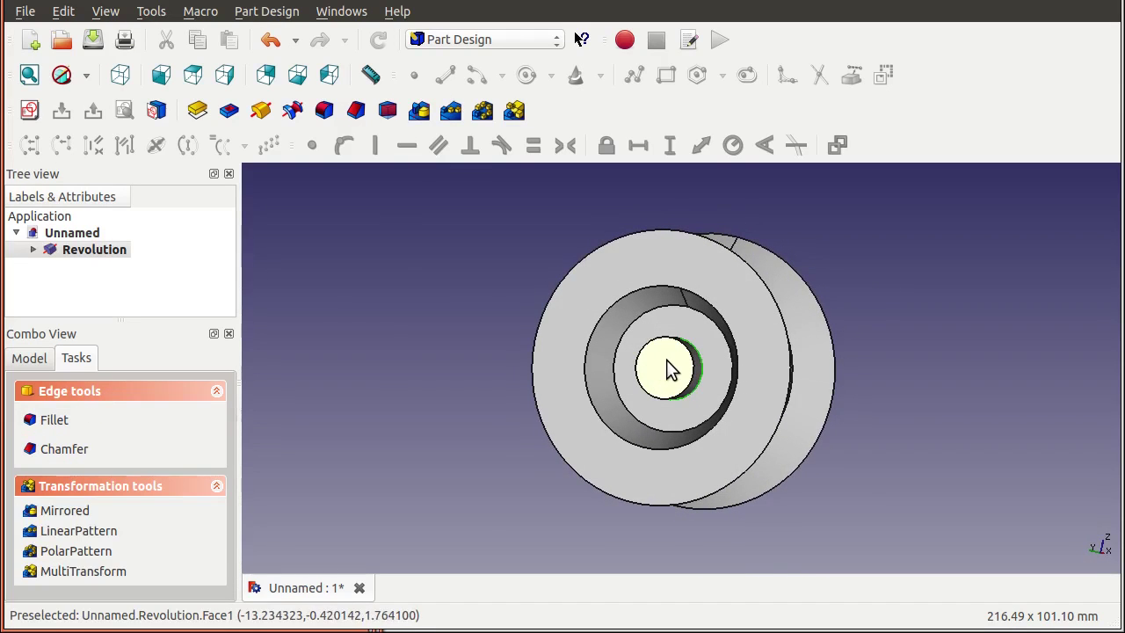
scroll(667, 368, up, 3)
click(660, 369)
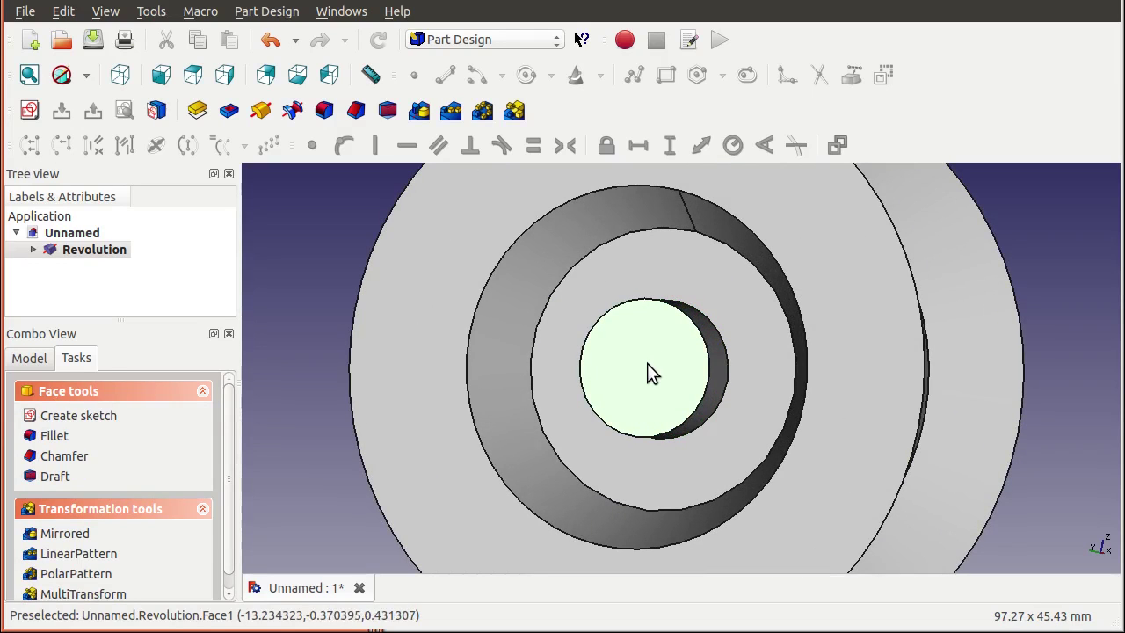
click(75, 415)
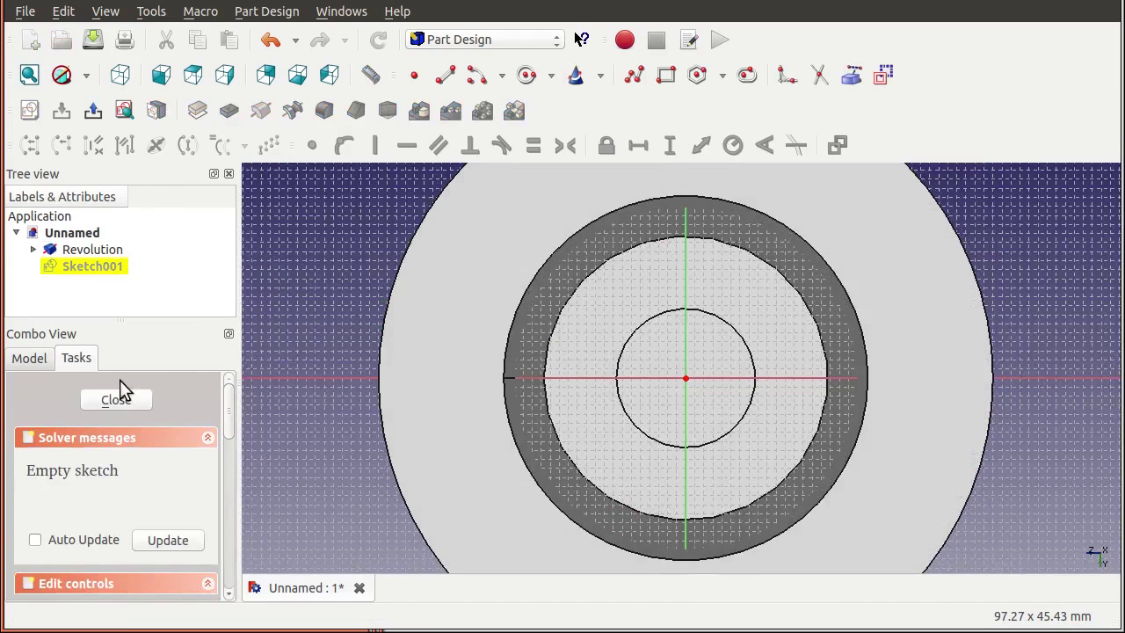
Sketch a circle of about 0.18 inch radius centred on the origin of the hub face
click(529, 75)
scroll(759, 444, up, 5)
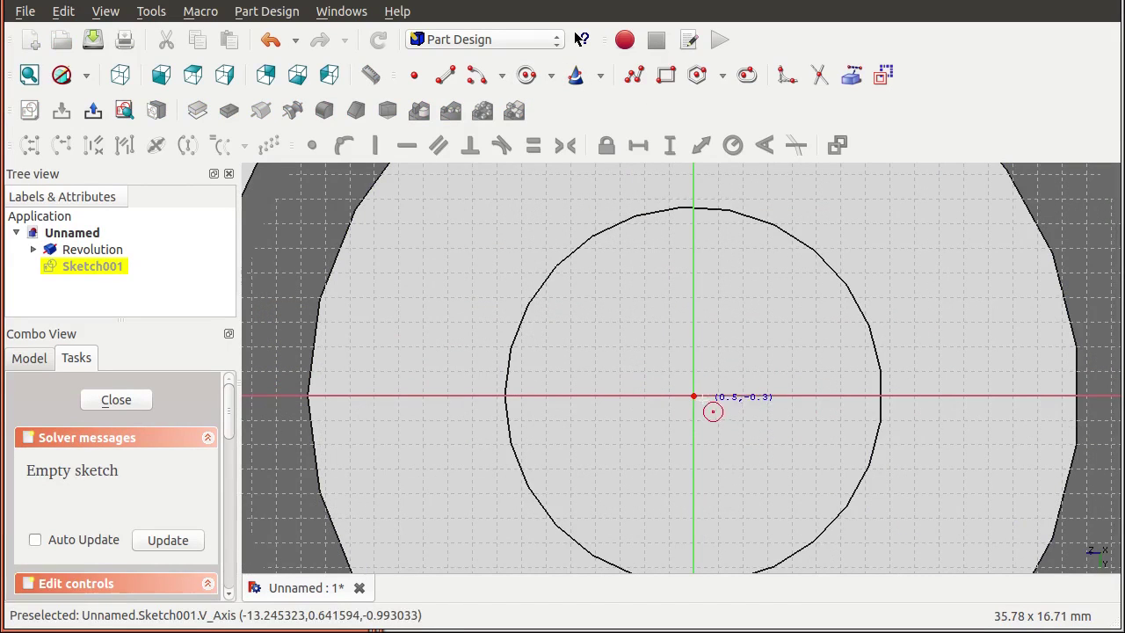
click(694, 395)
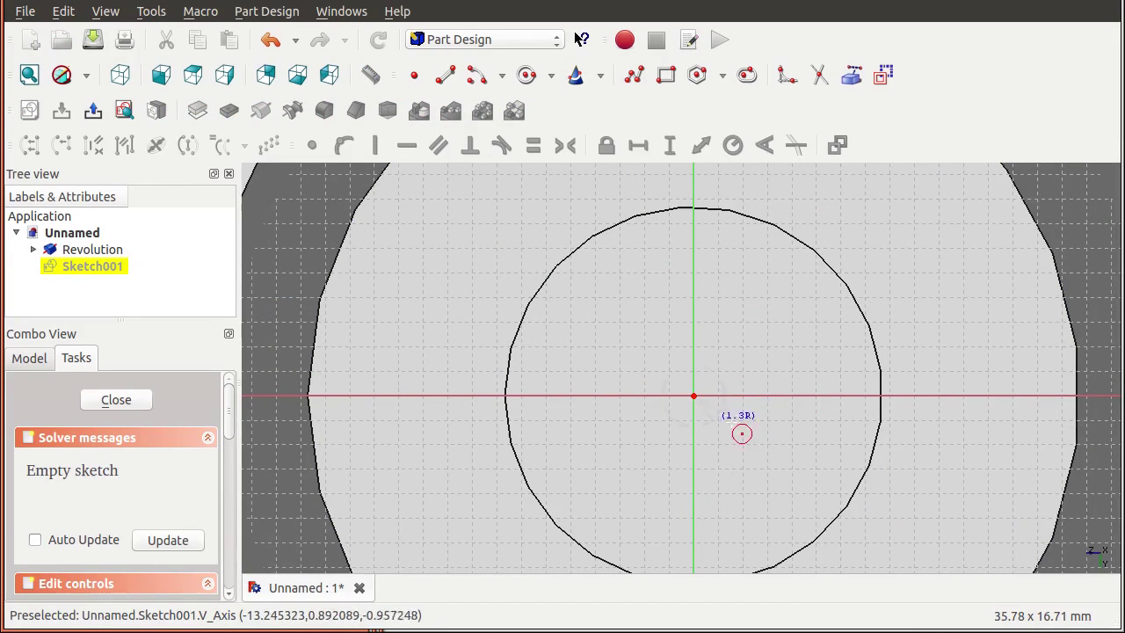
click(785, 455)
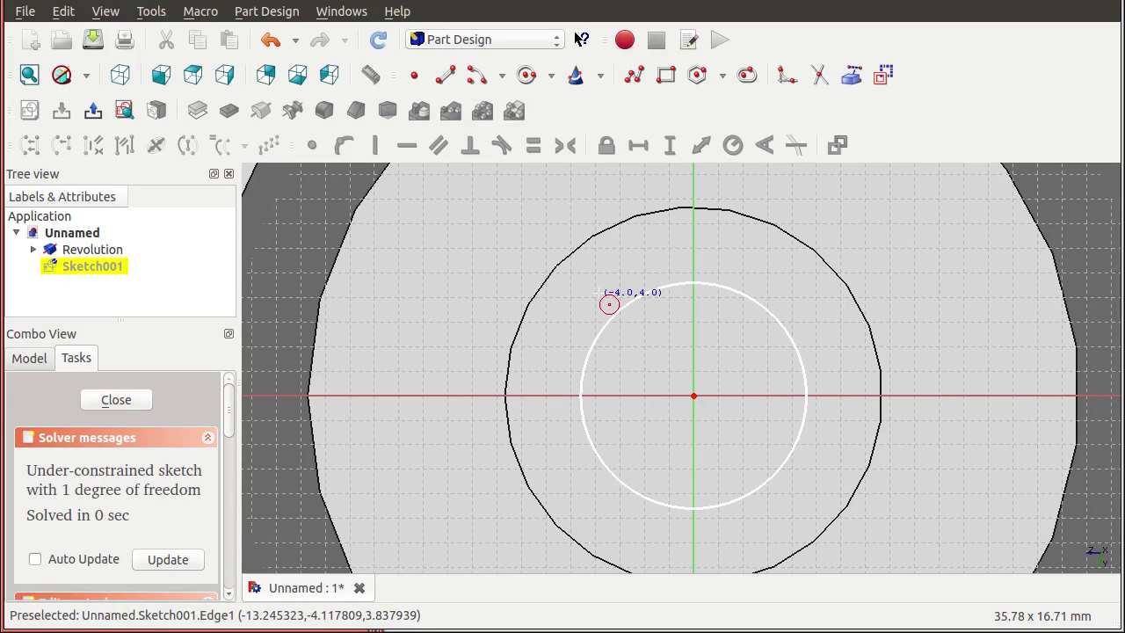
Constrain the circle's radius to 0.19 inch
click(621, 306)
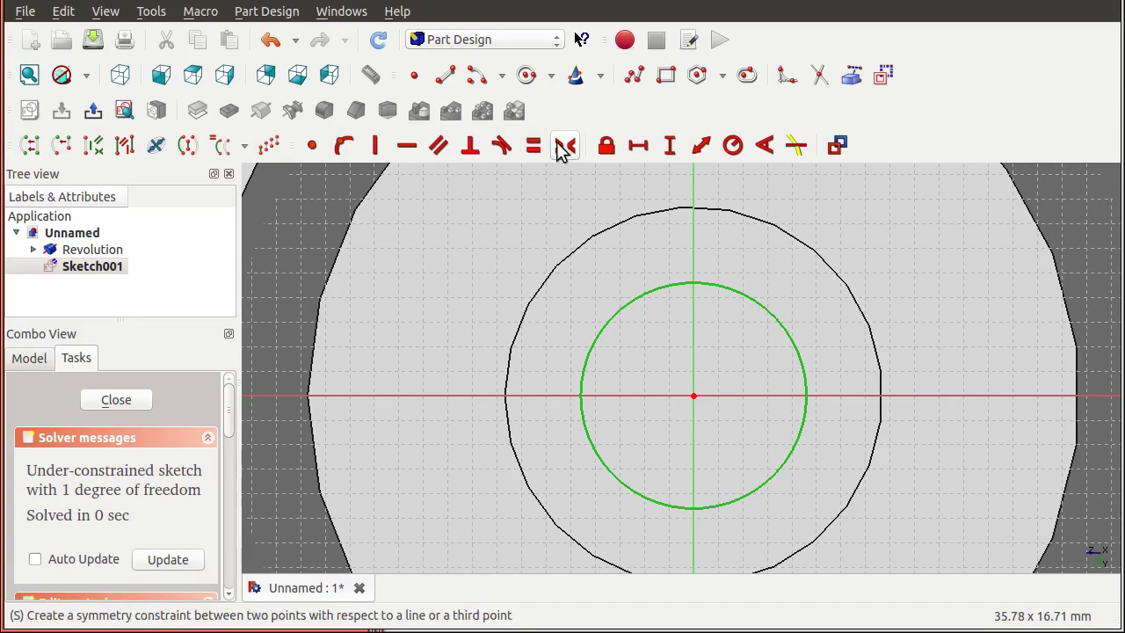
click(735, 147)
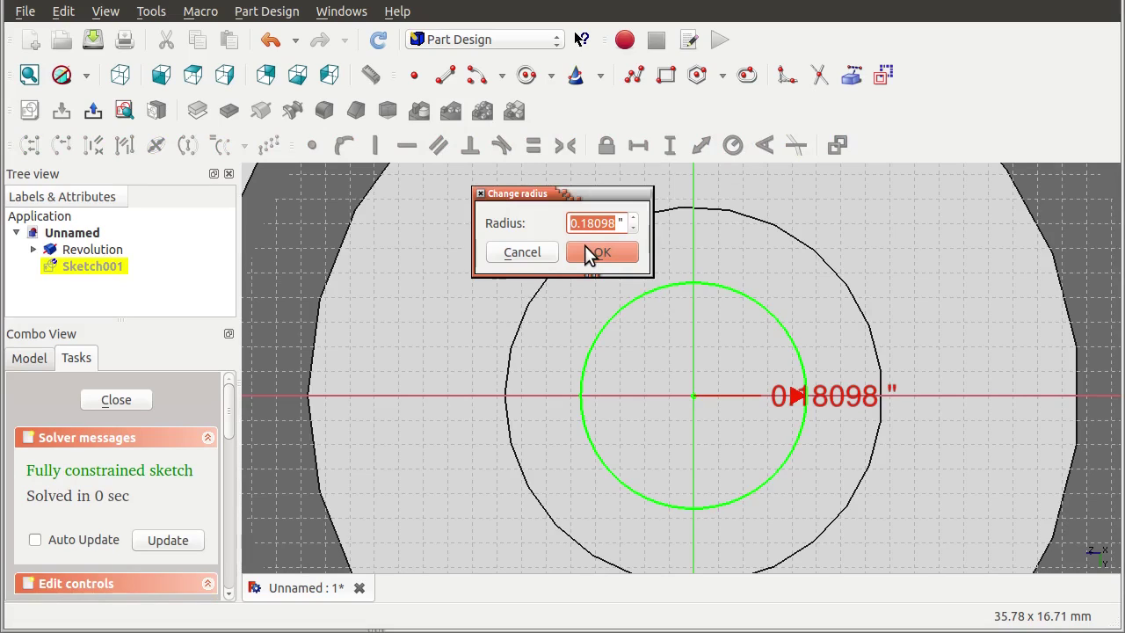
text(.19)
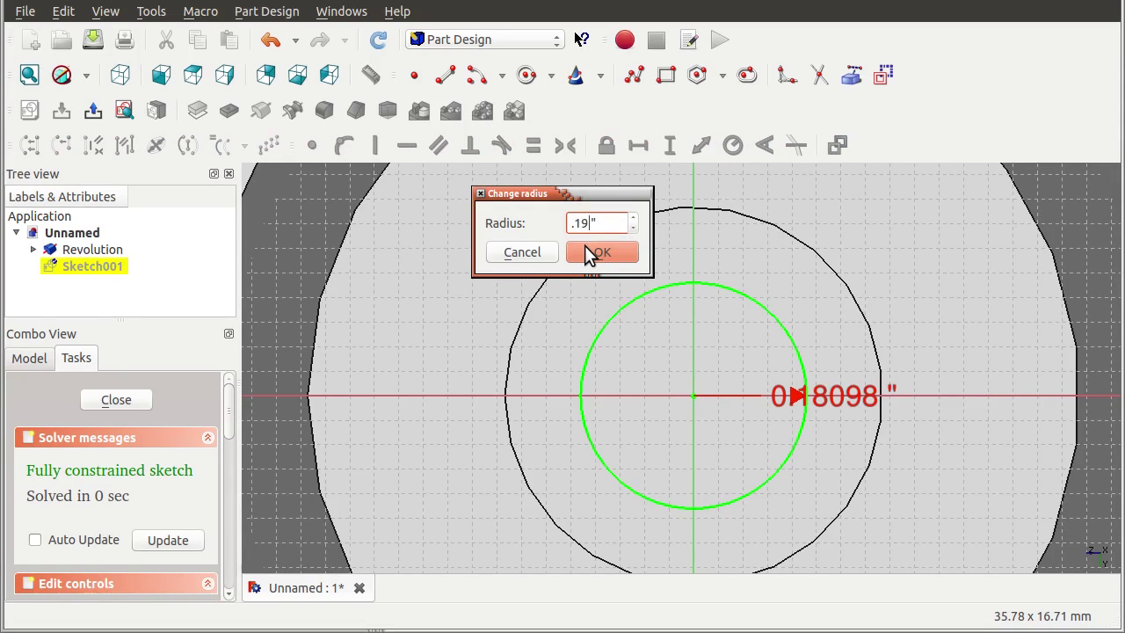
click(584, 246)
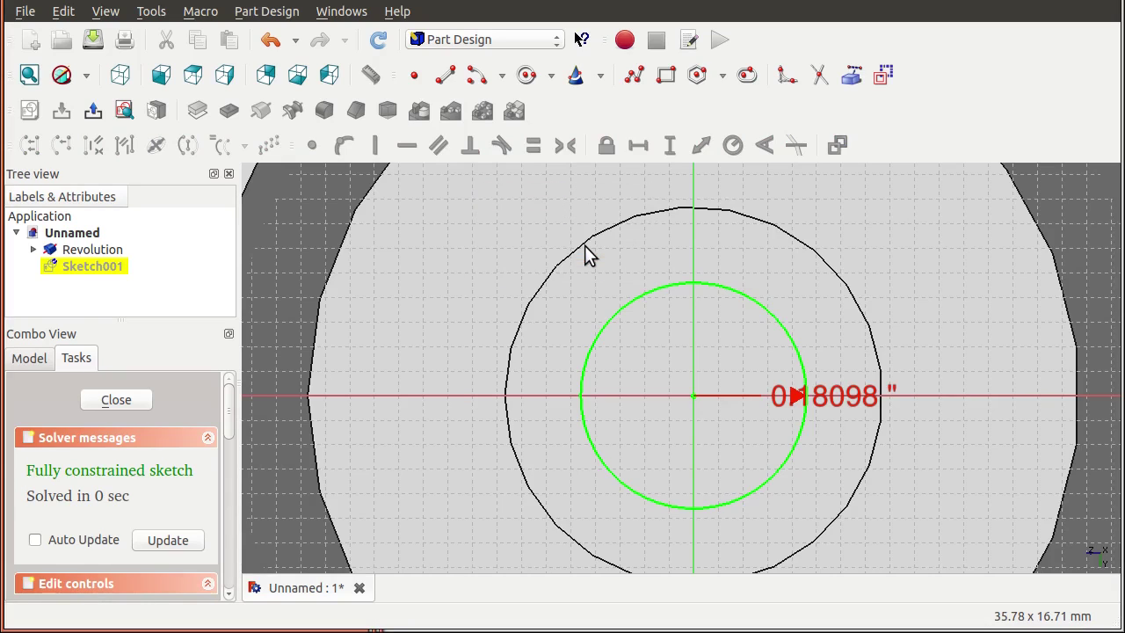
double_click(821, 398)
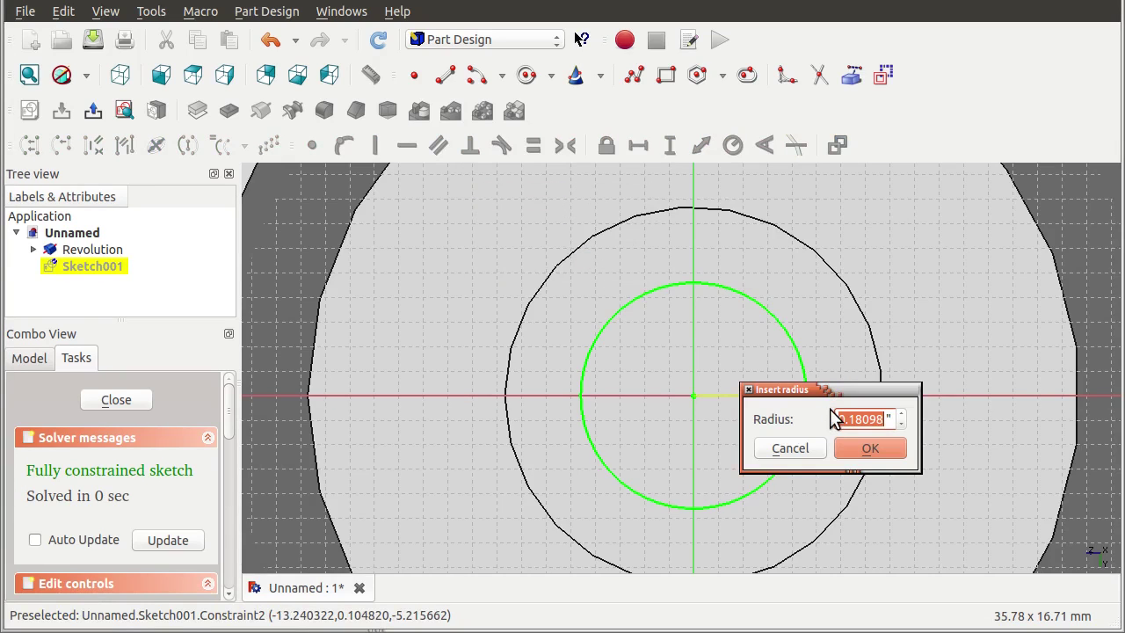
text(0.19)
key(Return)
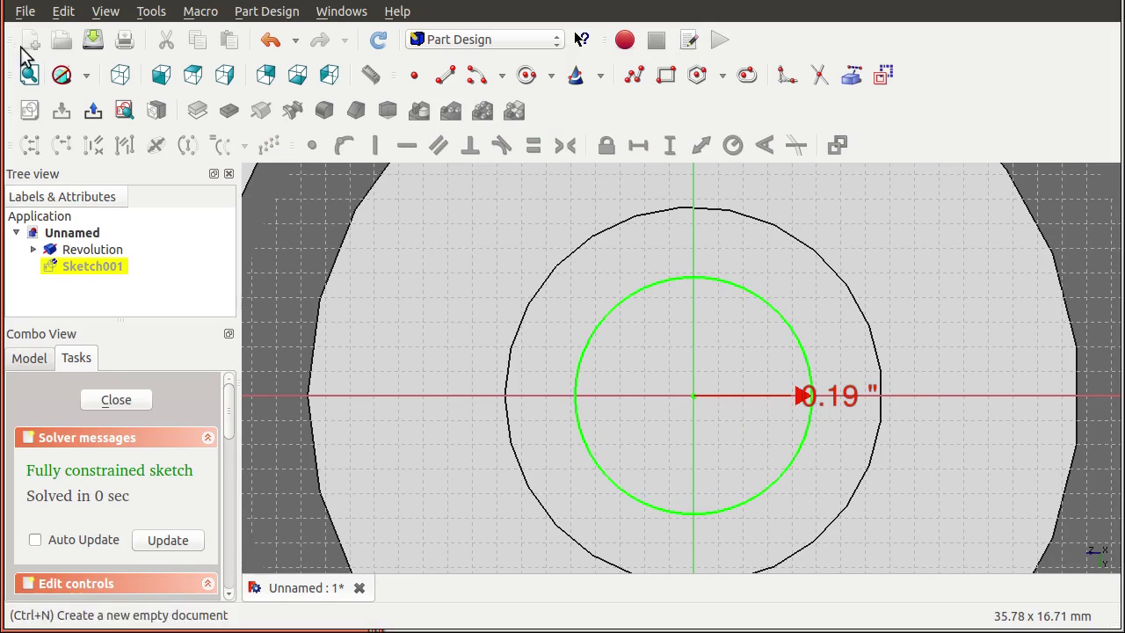
Leave the circle sketch and open the recent file "pulley 1in dia.fcstd" to examine the shape of its bore
click(25, 13)
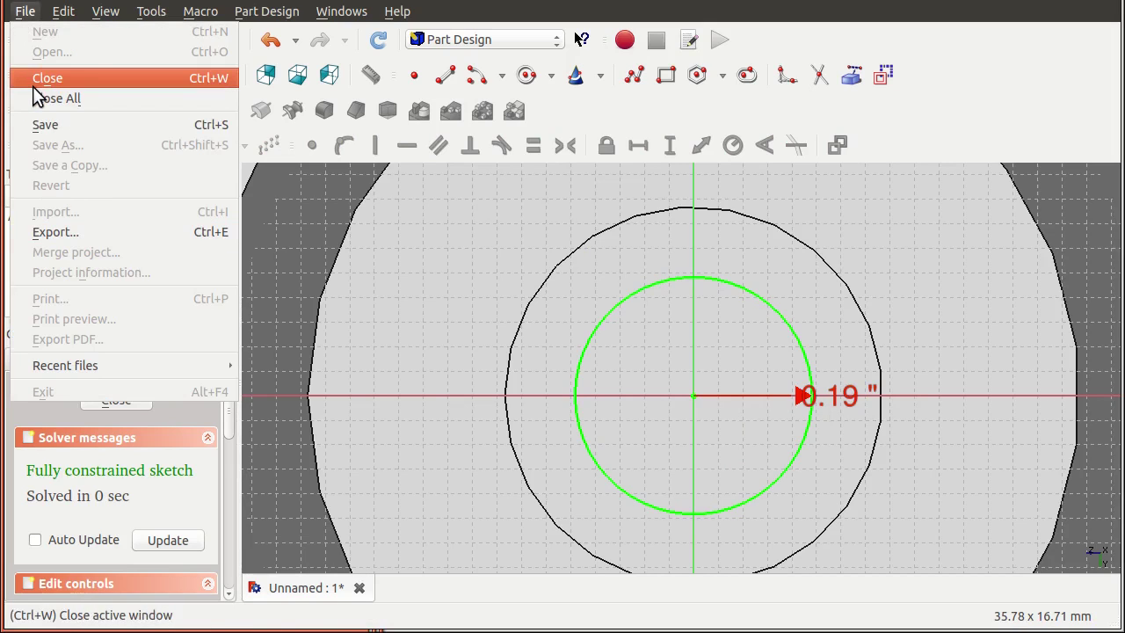
click(254, 324)
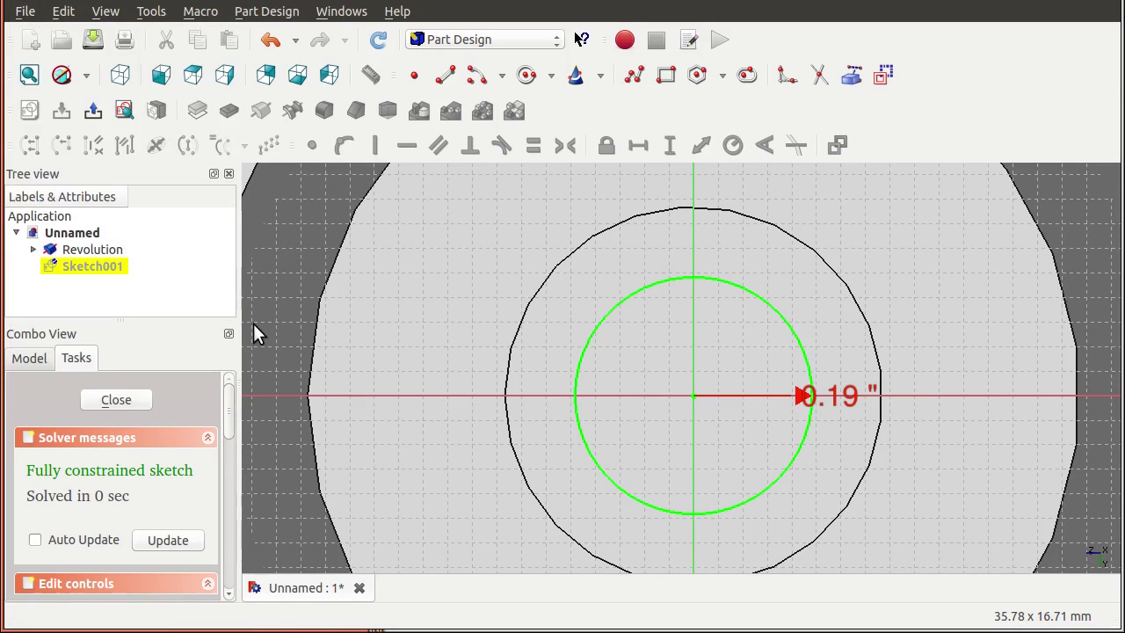
click(117, 402)
click(25, 11)
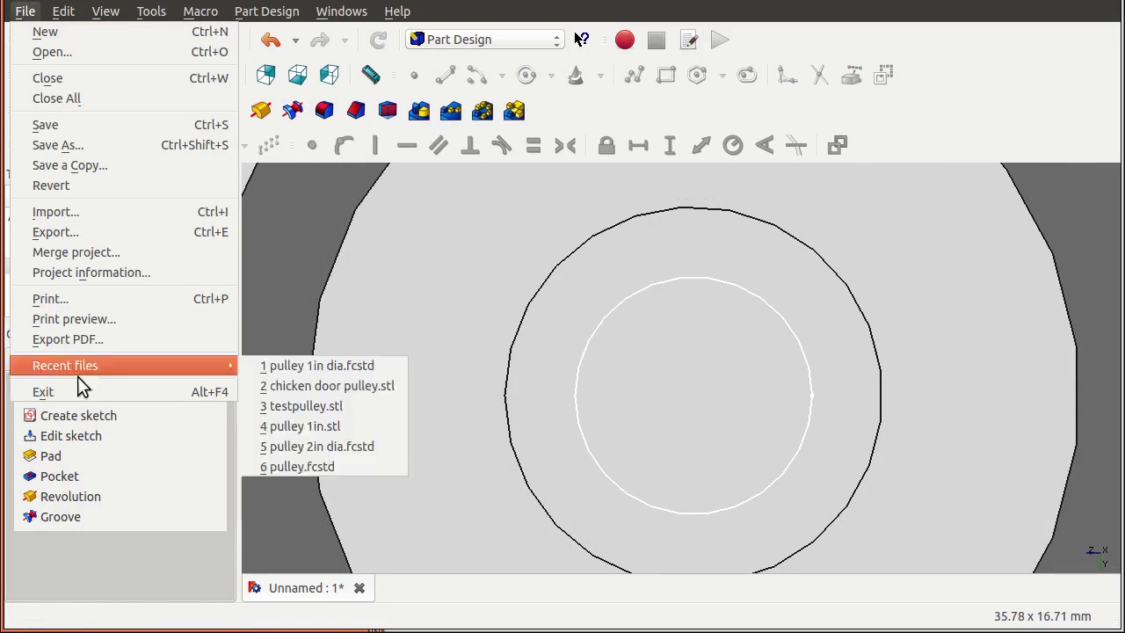
mouse_move(86, 363)
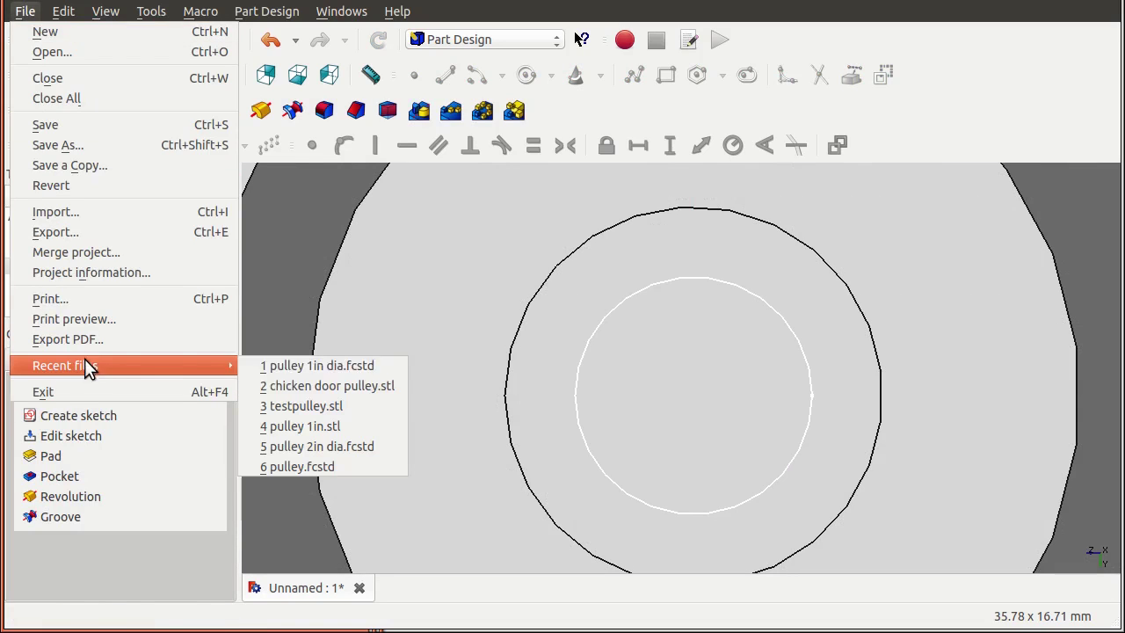
click(282, 368)
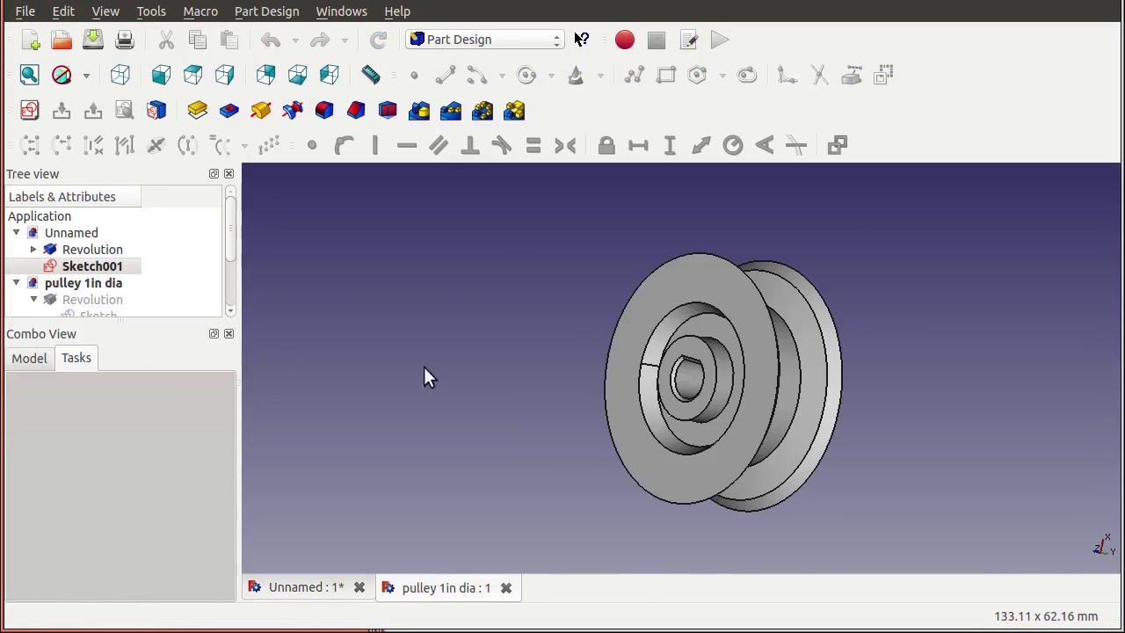
scroll(690, 391, up, 6)
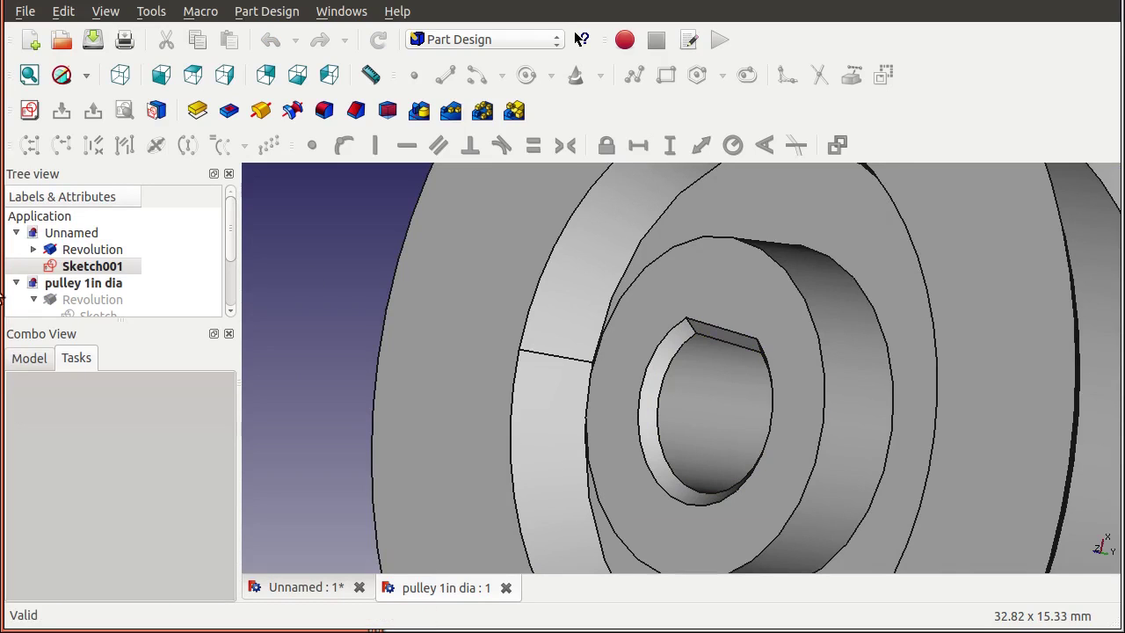
Reopen Sketch001 and draw a horizontal line about 0.31 inch long across the upper part of the circle
double_click(102, 271)
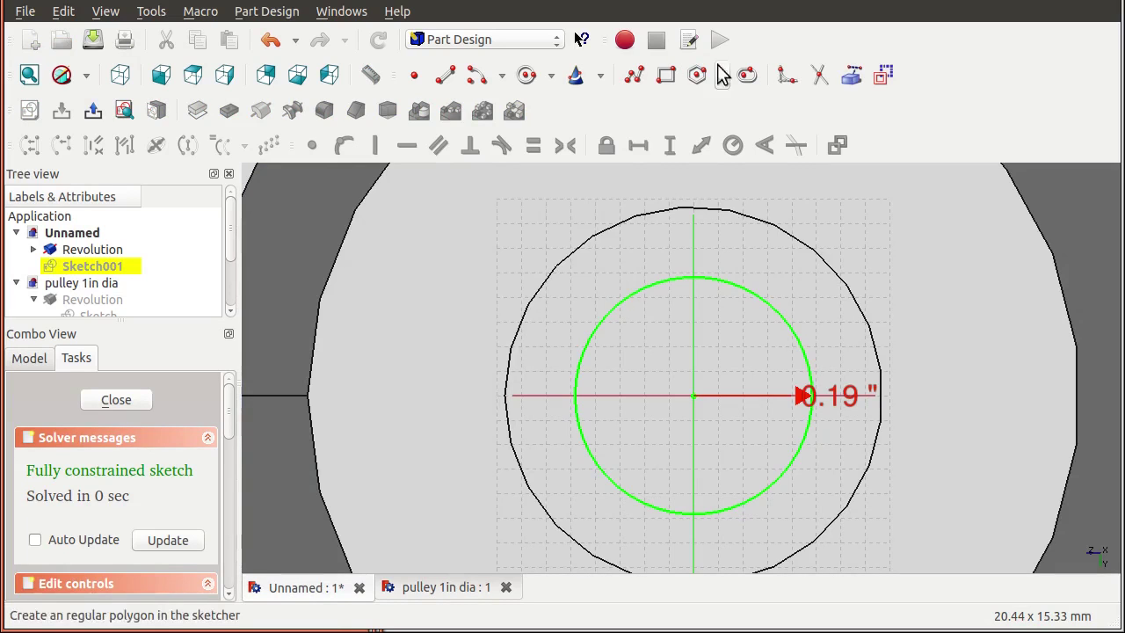
click(445, 77)
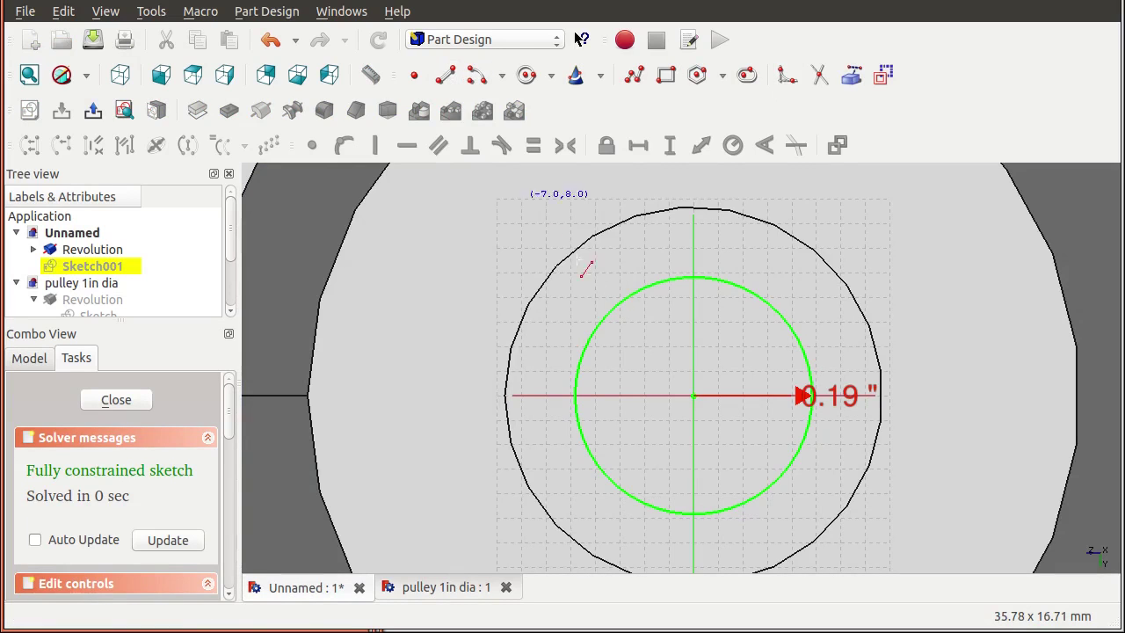
click(601, 295)
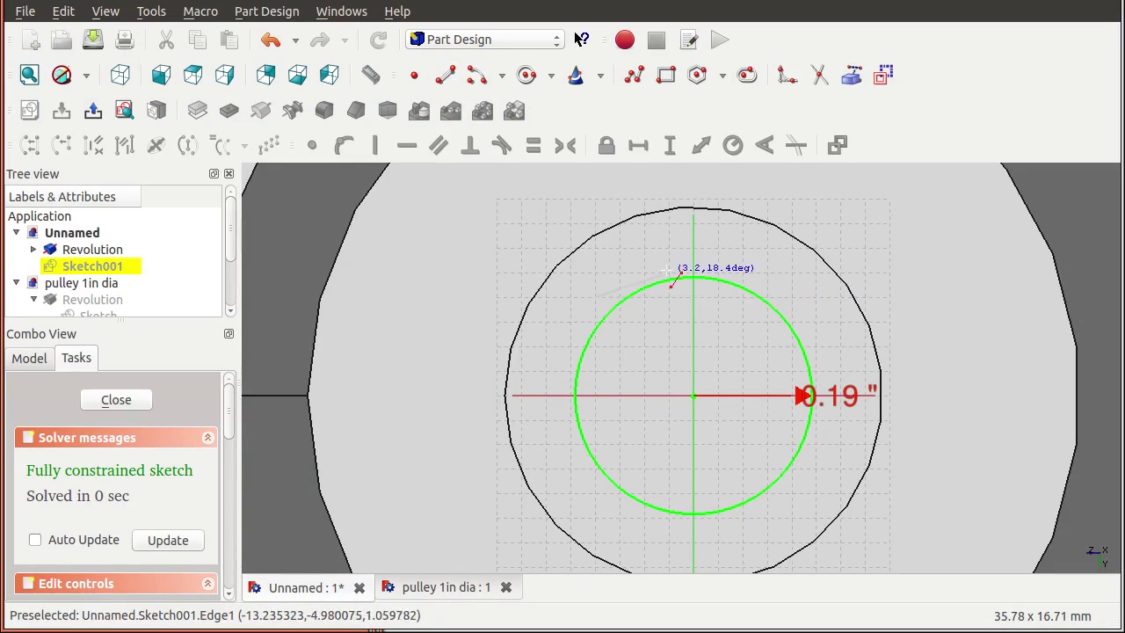
click(792, 298)
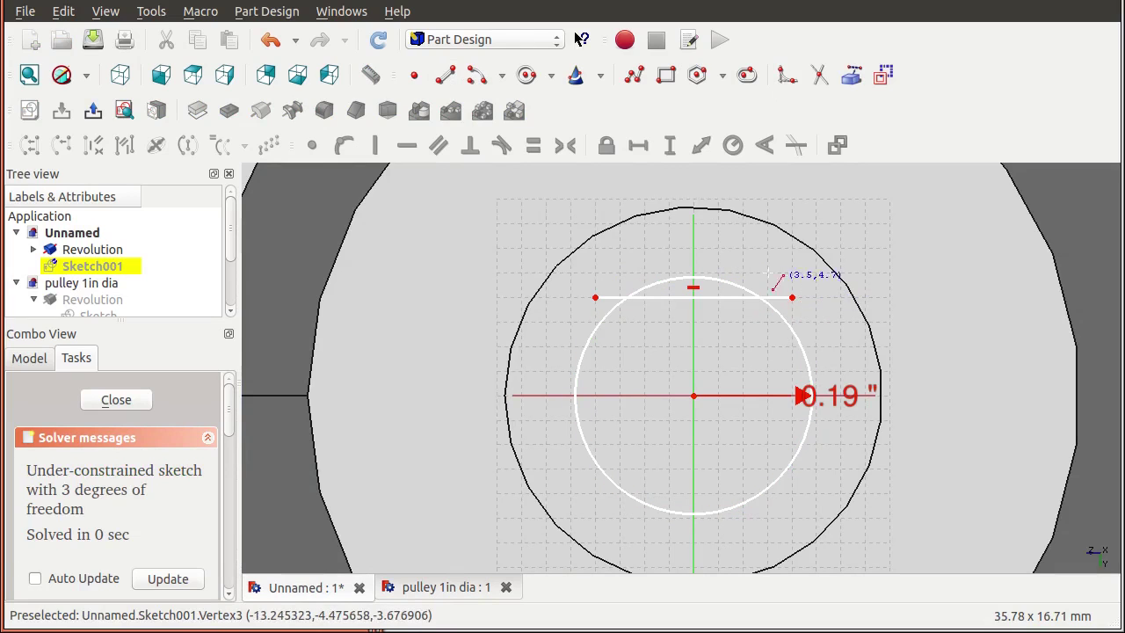
click(476, 75)
key(Escape)
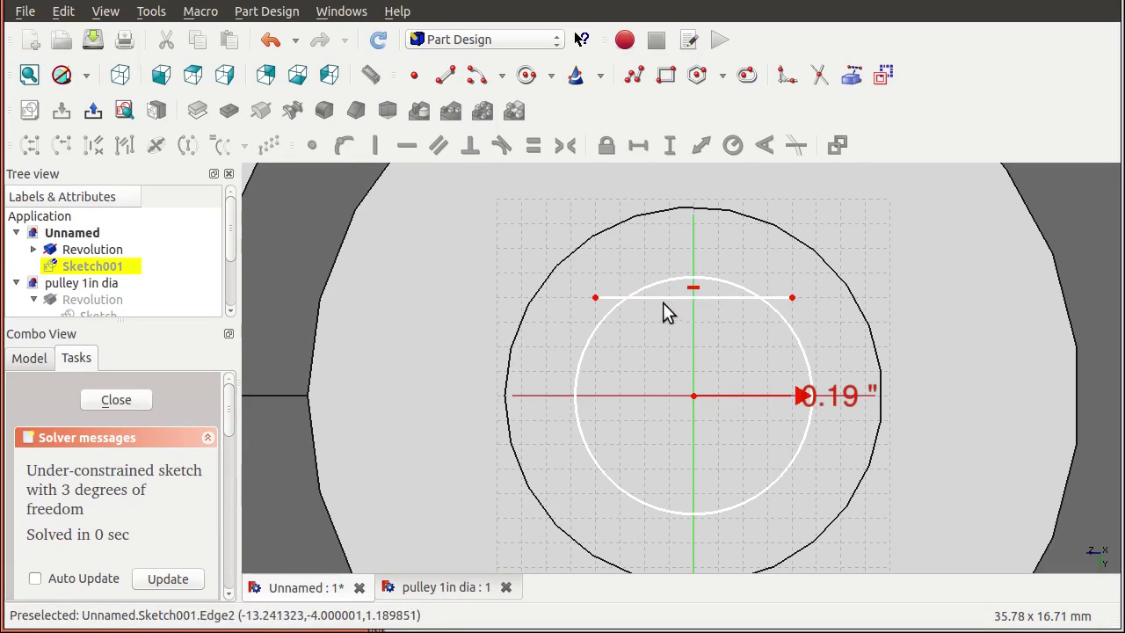
Constrain the horizontal length of the line across the circle to 0.25 inch
click(667, 298)
click(640, 146)
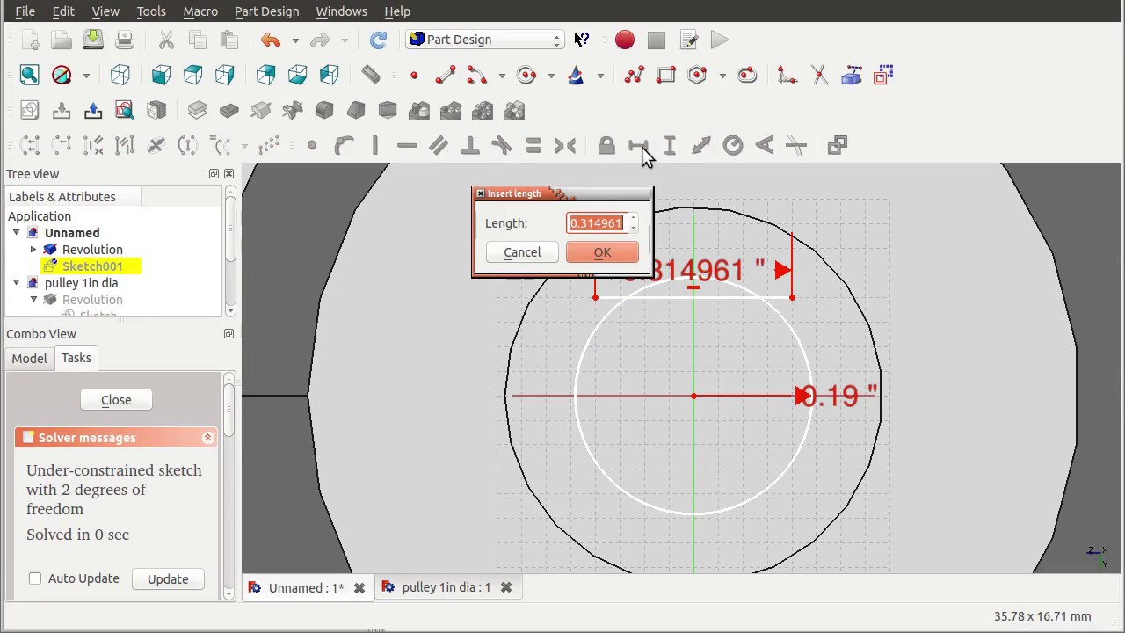
text(.25)
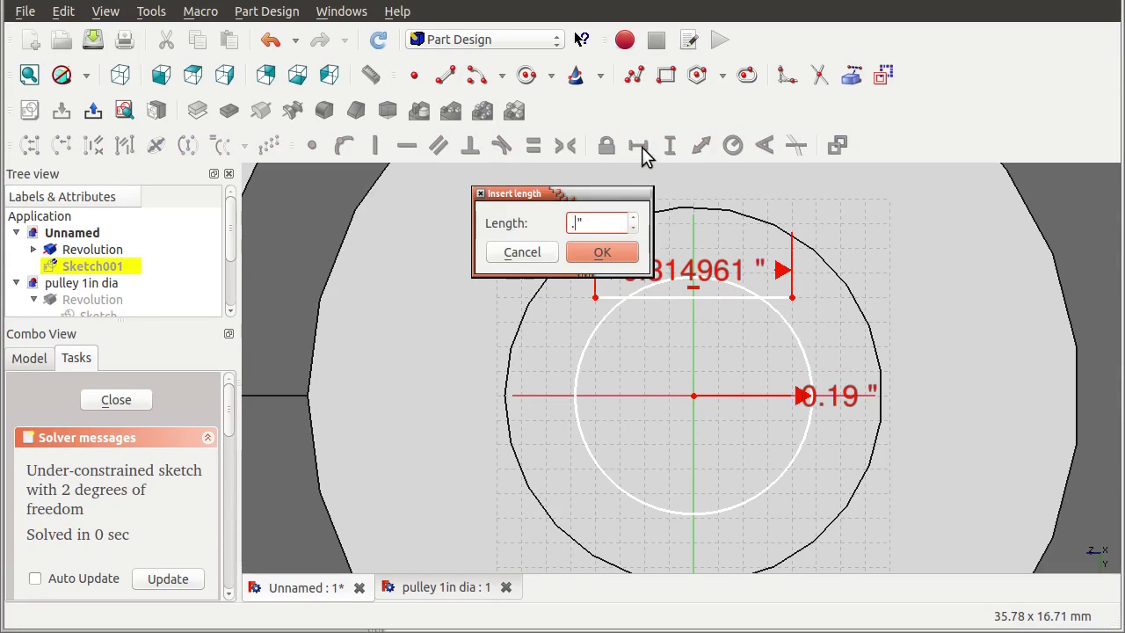
key(BackSpace)
key(BackSpace)
key(BackSpace)
text(0.25)
key(Return)
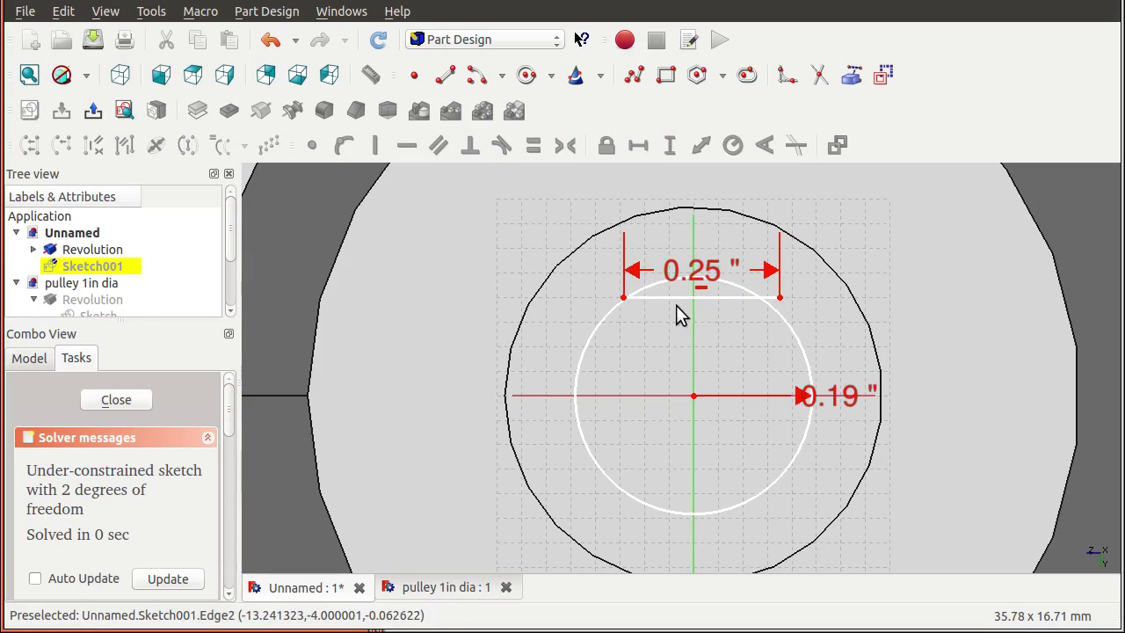
Move the horizontal line above the circle and constrain both of its endpoints onto the circle
drag(672, 298, 613, 252)
click(618, 253)
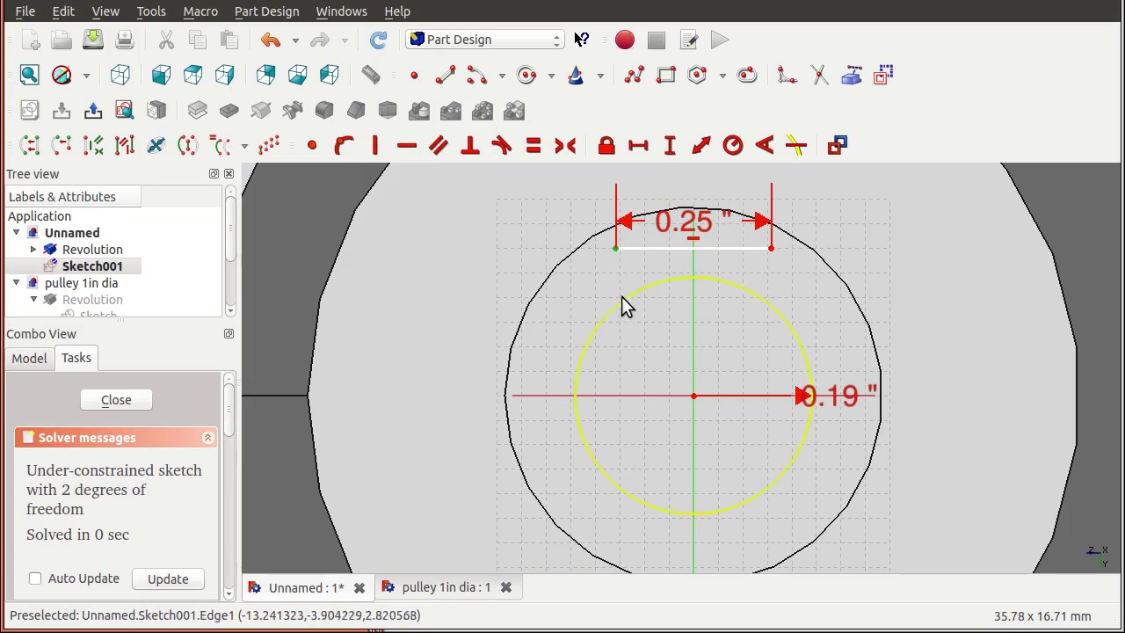
click(555, 306)
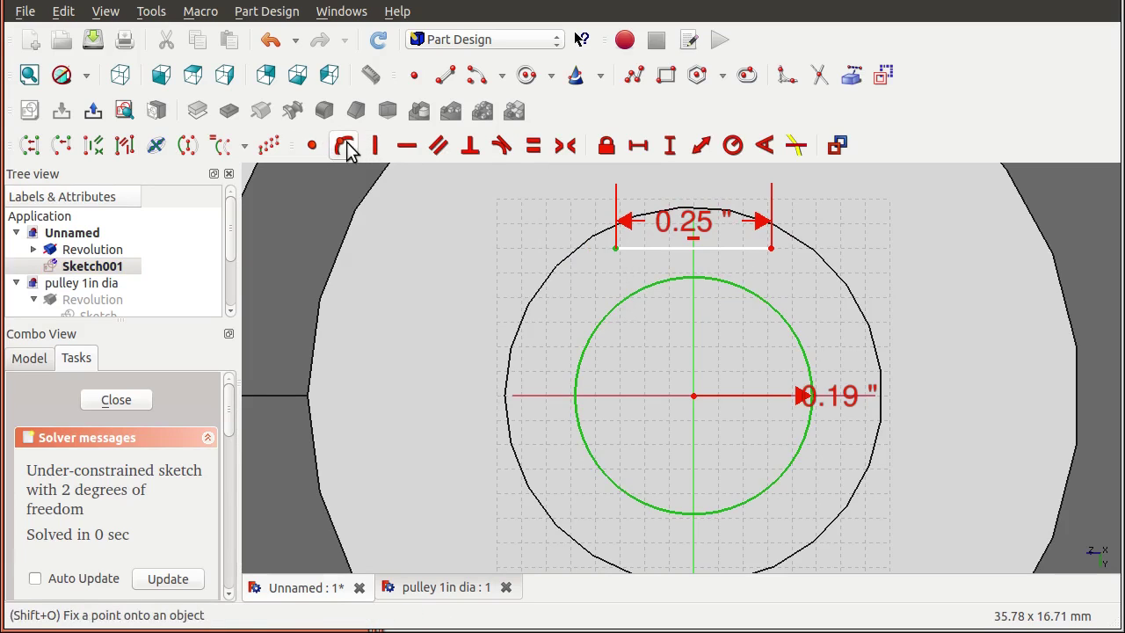
click(343, 146)
click(778, 307)
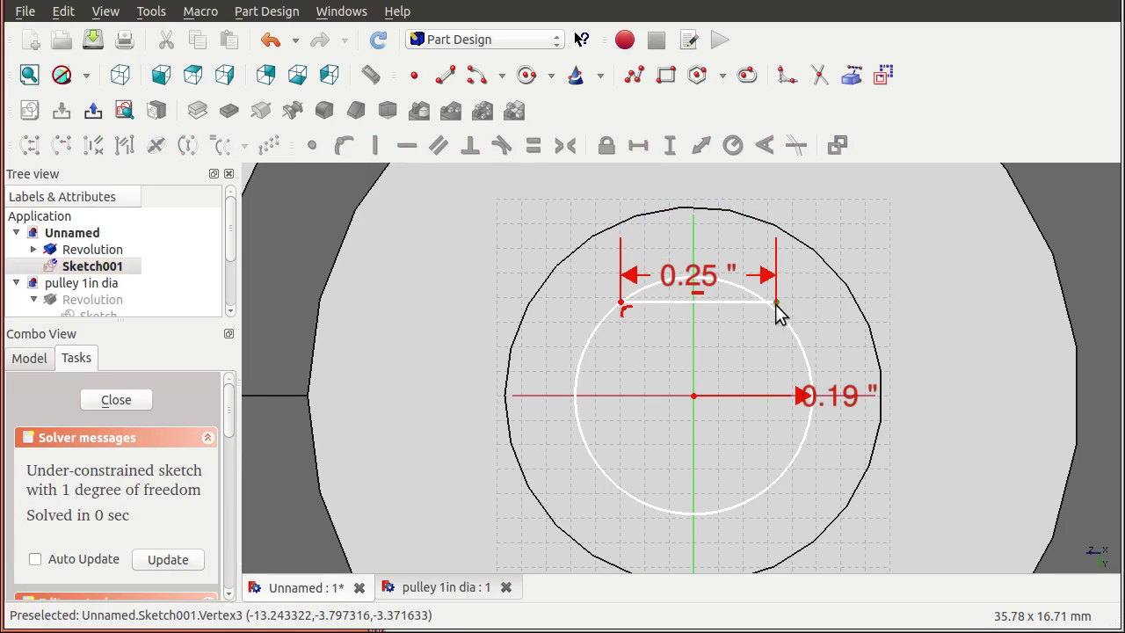
click(786, 327)
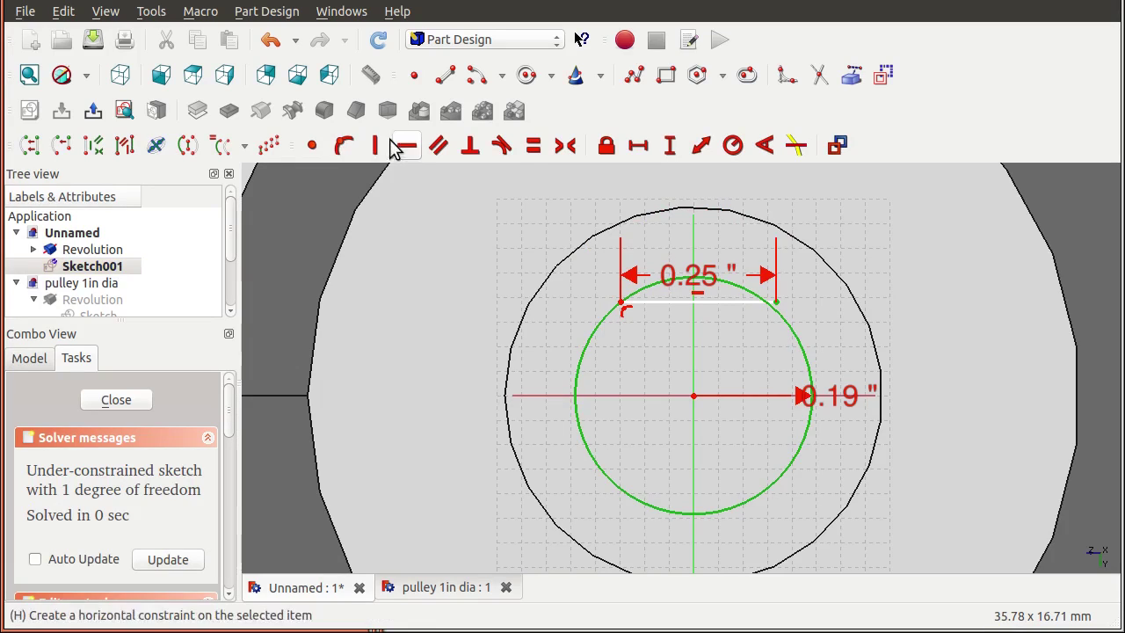
click(344, 146)
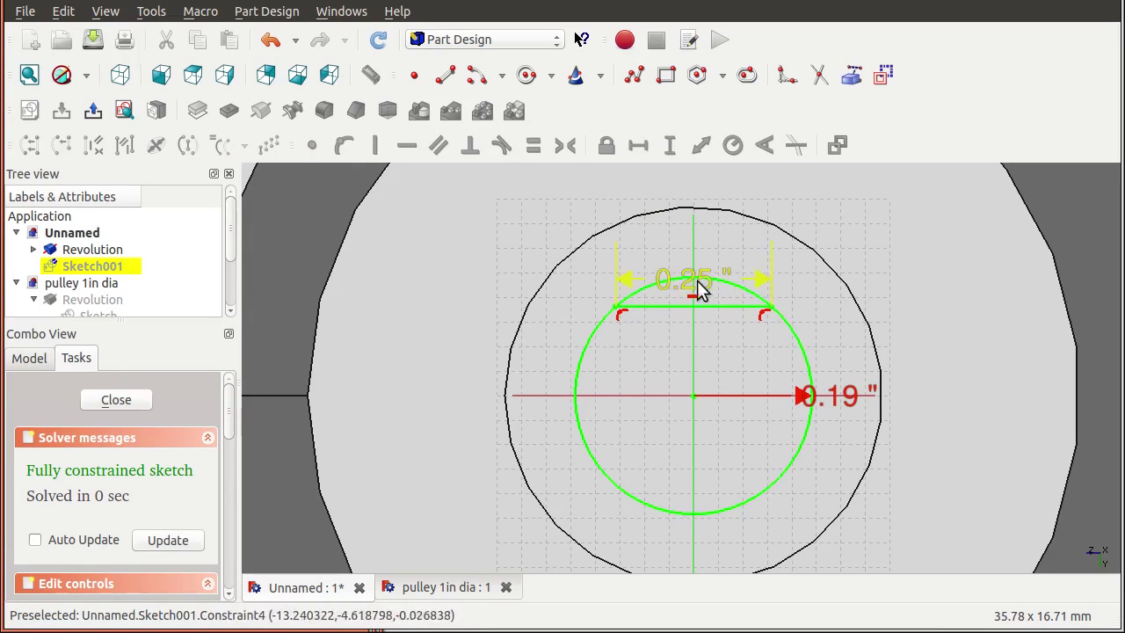
Trim away the circle's arc above the horizontal line to leave a D shape, and close the sketch
click(819, 77)
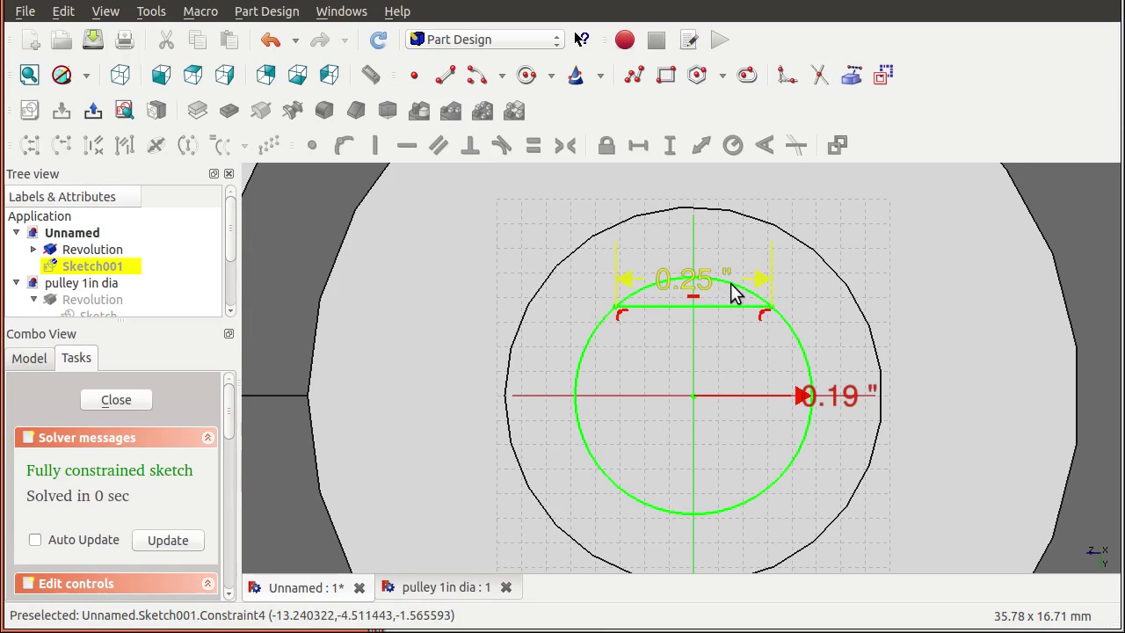
click(819, 76)
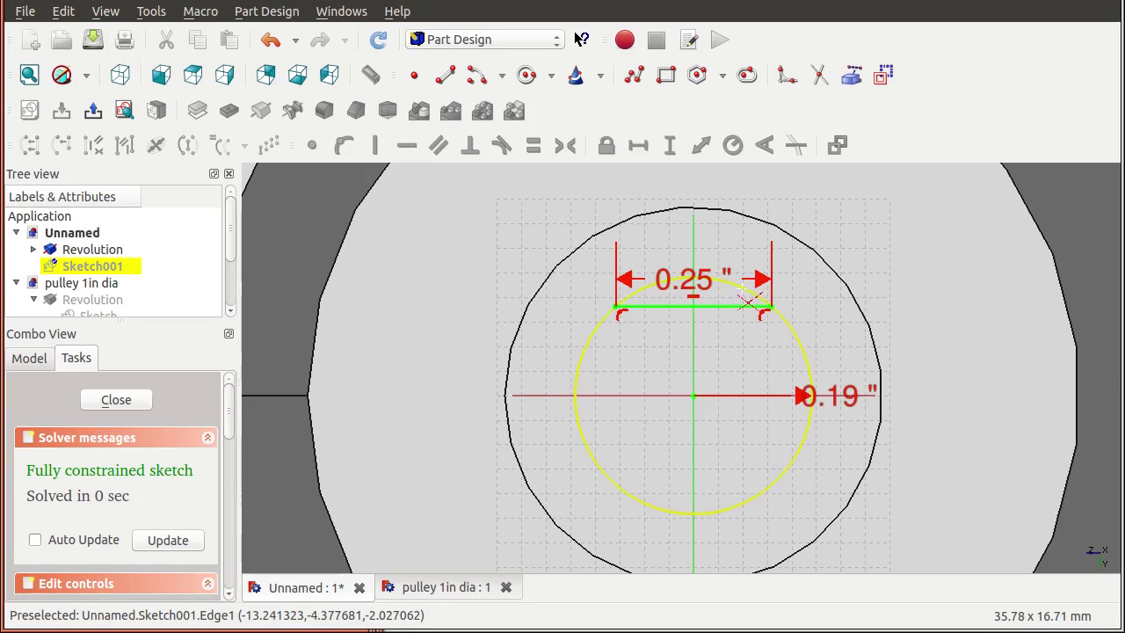
click(742, 288)
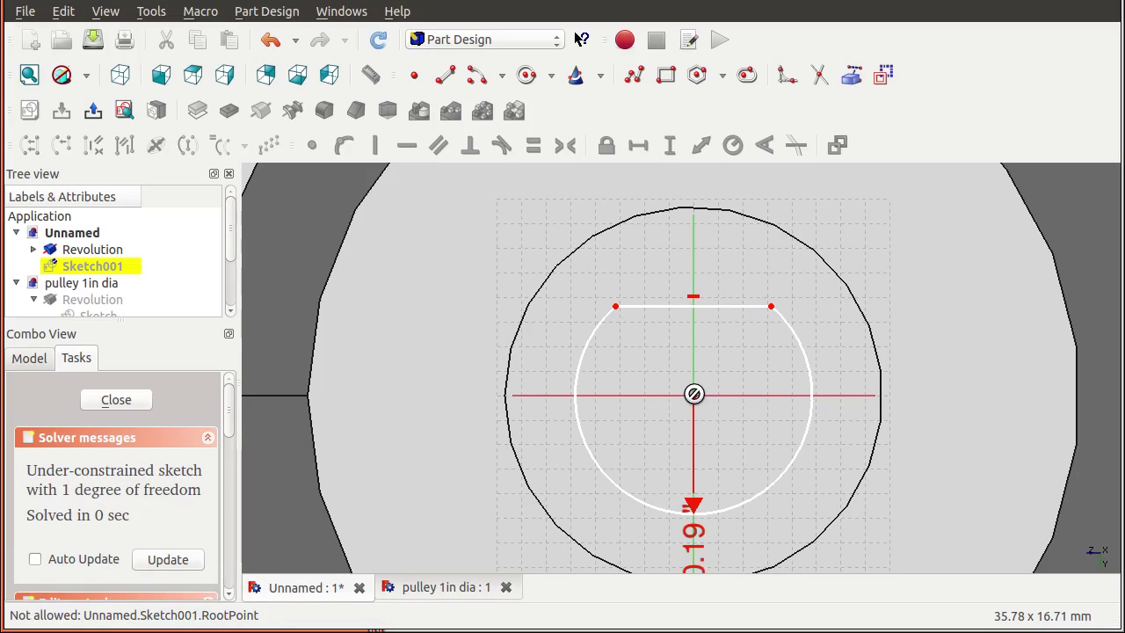
click(111, 401)
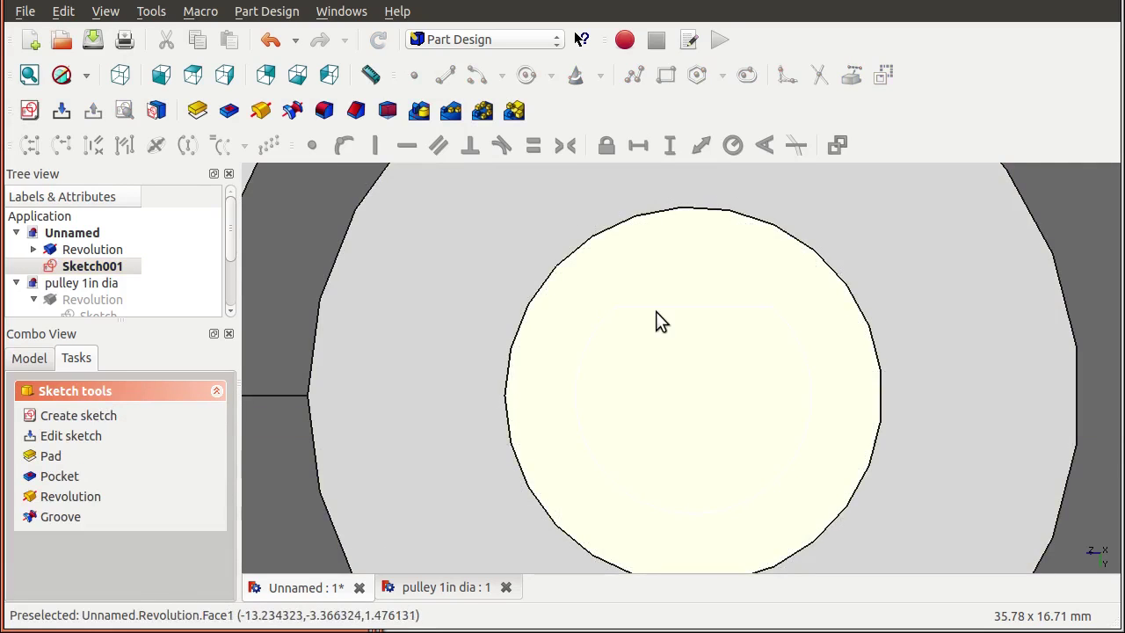
Cut the D-shaped sketch as a pocket all the way through the pulley
click(228, 112)
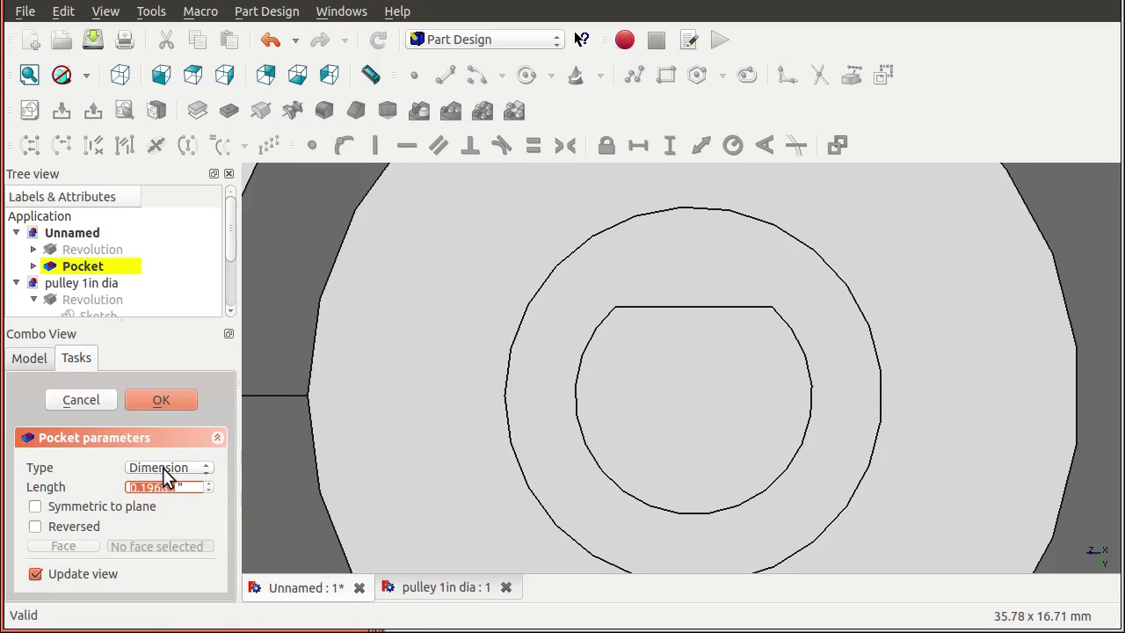
click(165, 470)
click(163, 487)
click(159, 401)
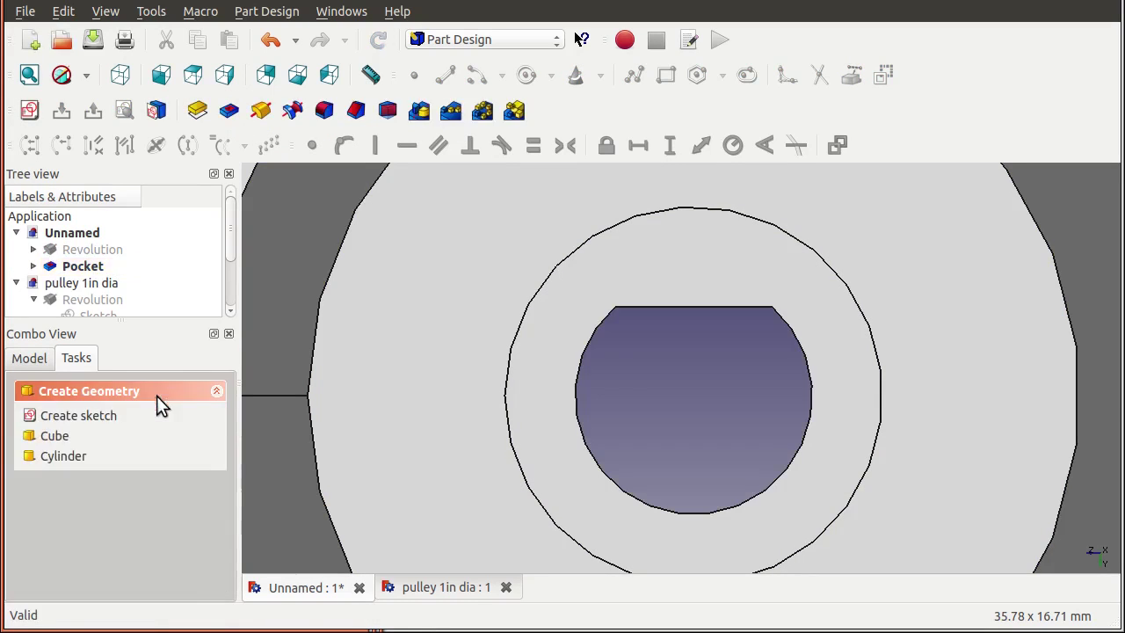
Chamfer the arc and flat edges of the D-shaped bore on the hub's end face
scroll(646, 358, down, 5)
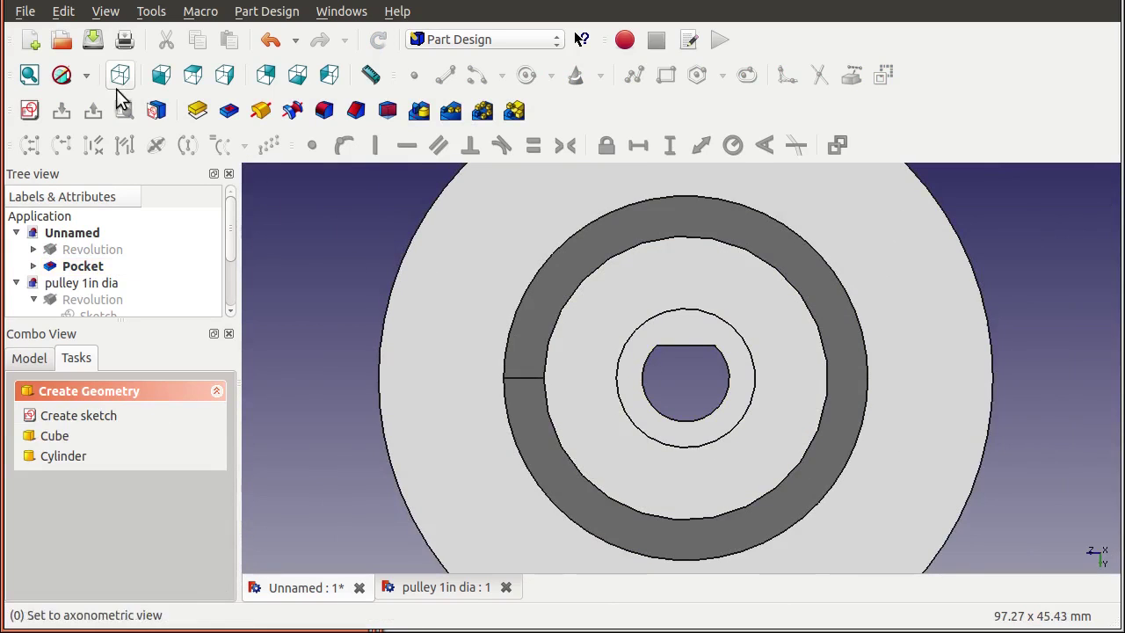
click(30, 77)
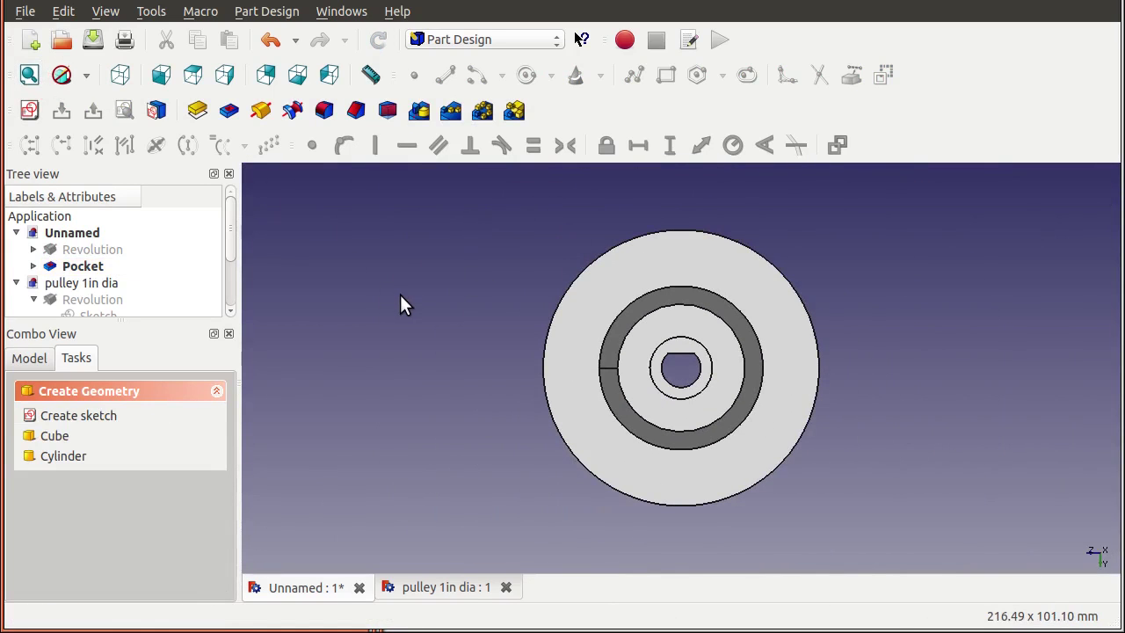
middle_drag(447, 343, 337, 321)
scroll(662, 341, up, 5)
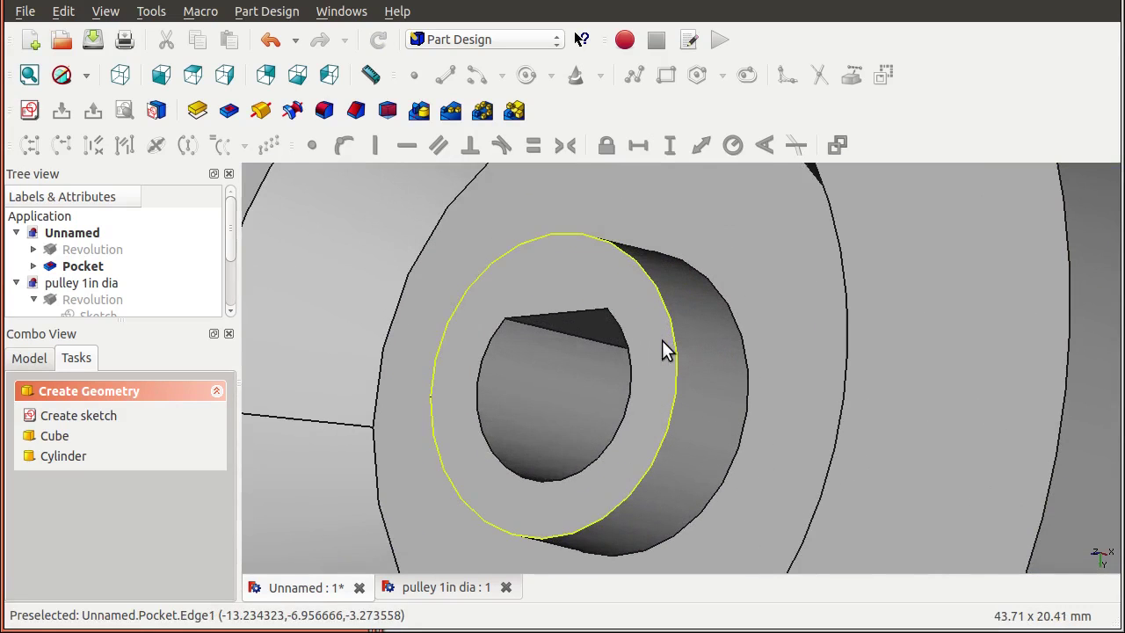
click(479, 358)
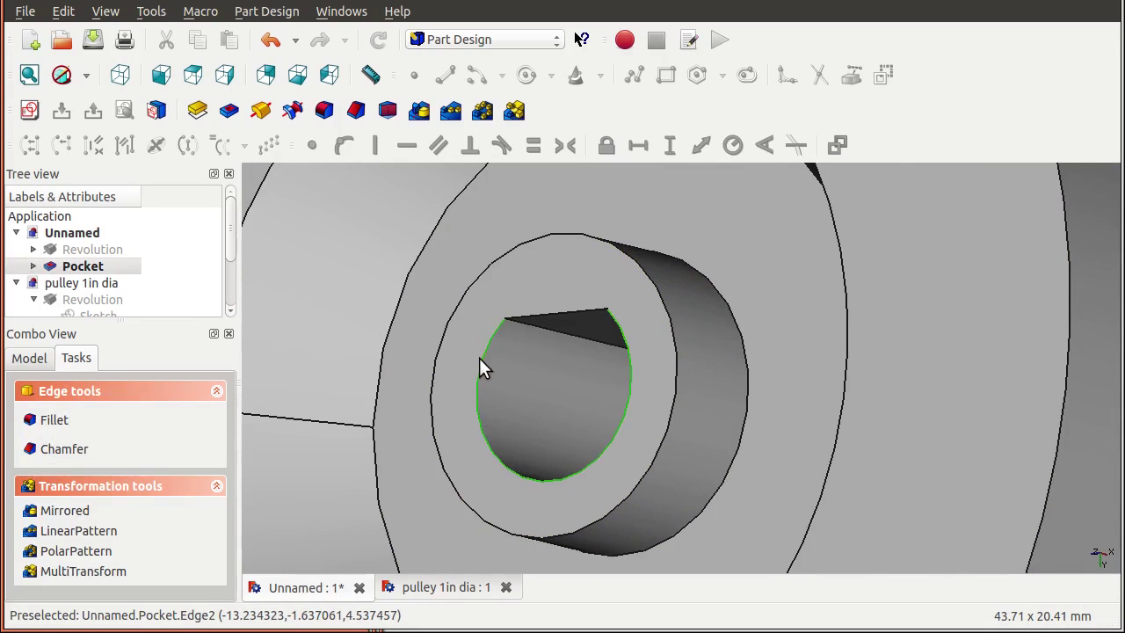
click(555, 312)
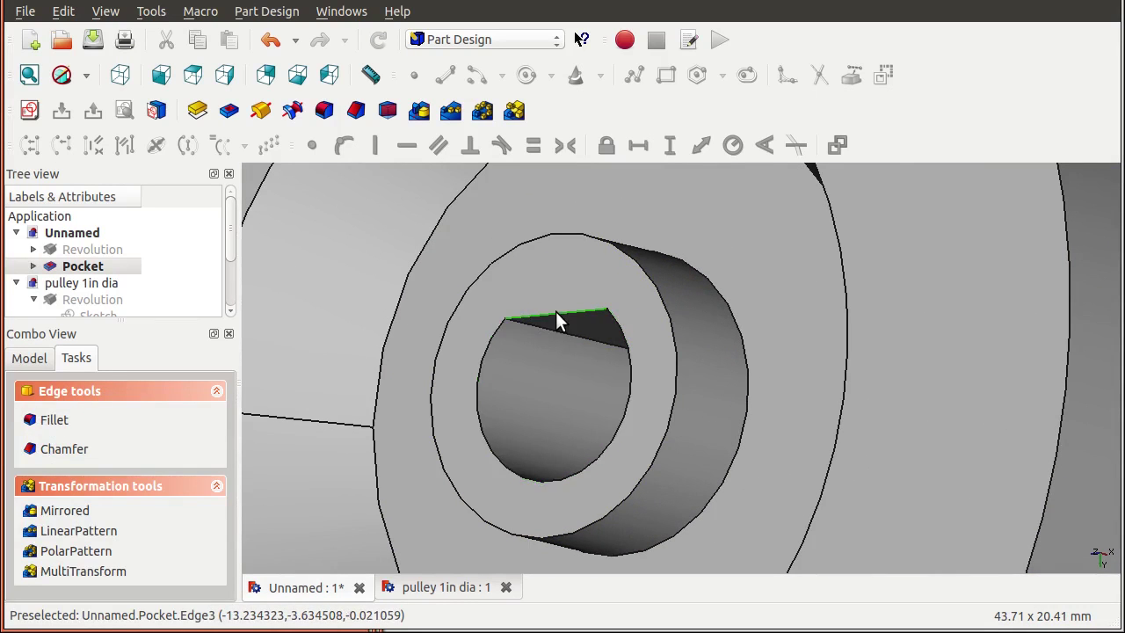
ctrl+click(488, 344)
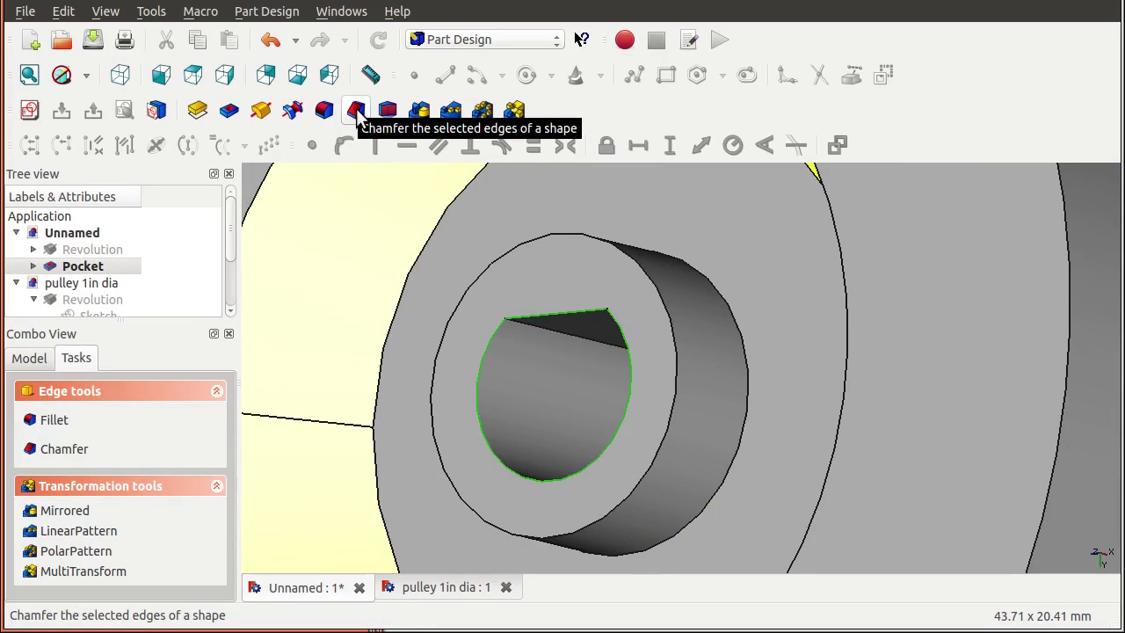
click(357, 110)
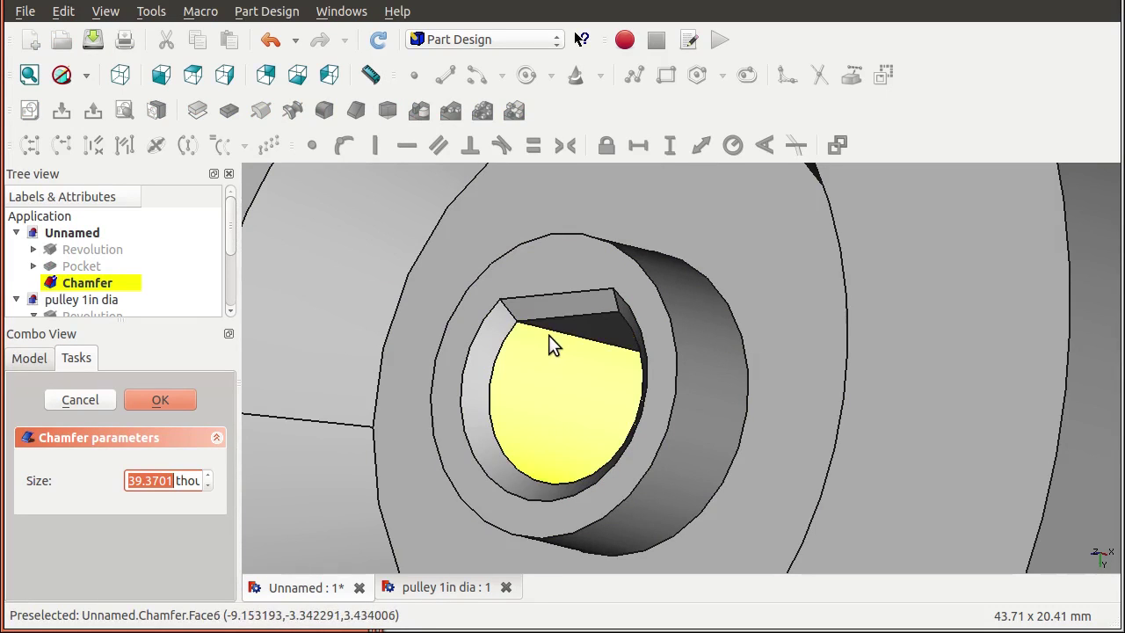
Select the outer rim edges of both flanges and accept the bore chamfer at size 39.3701 thou
scroll(646, 351, down, 4)
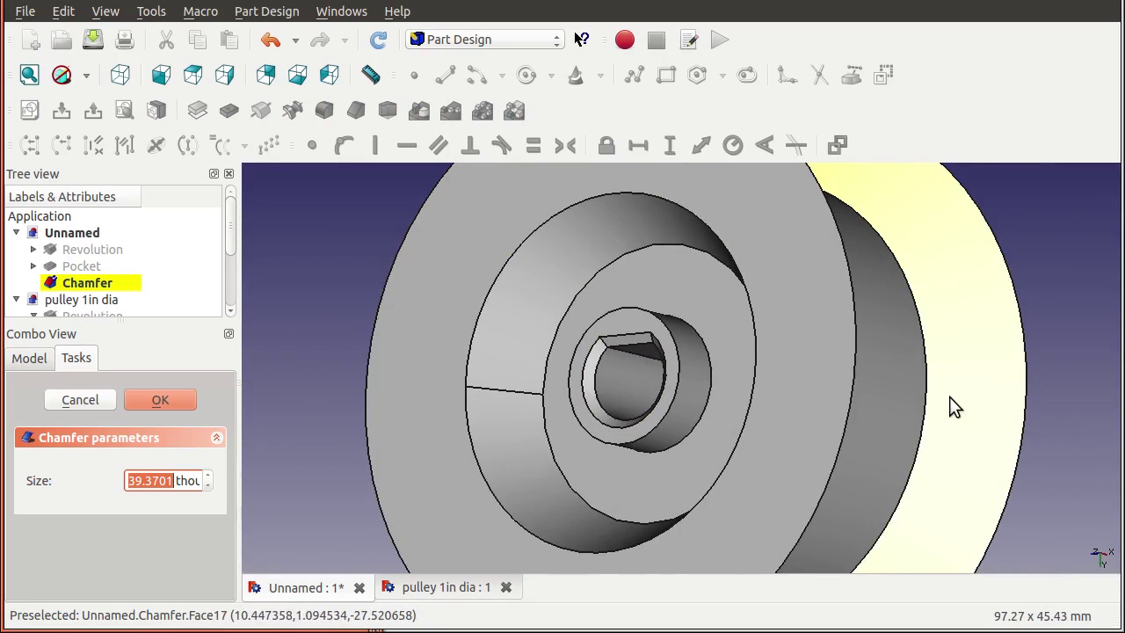
middle_drag(947, 375, 779, 290)
scroll(980, 383, down, 2)
click(668, 437)
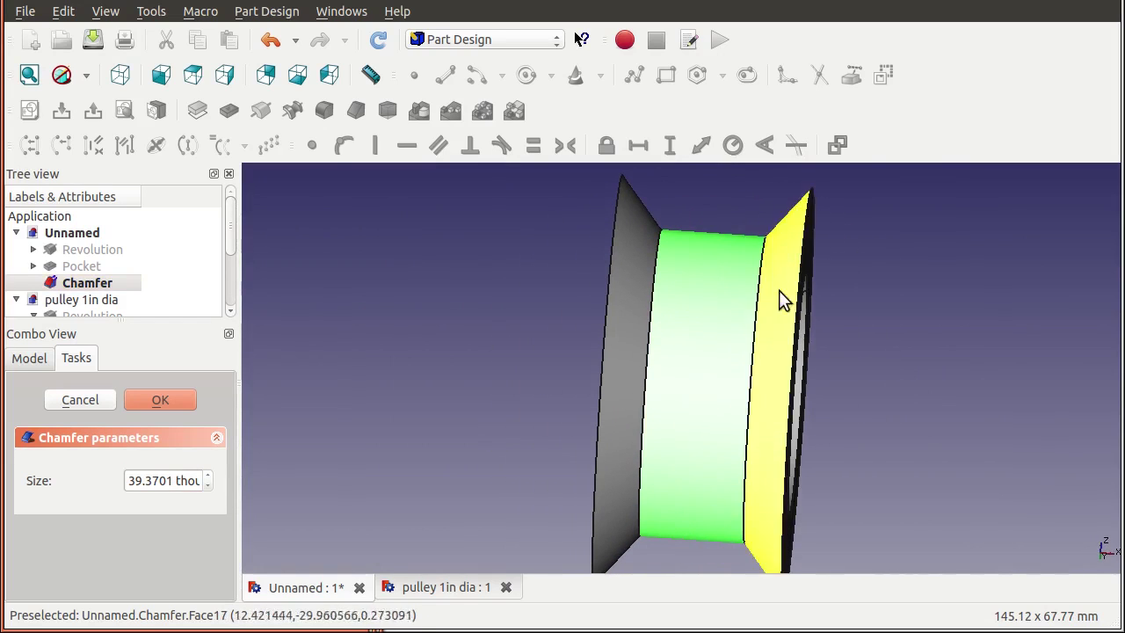
click(618, 219)
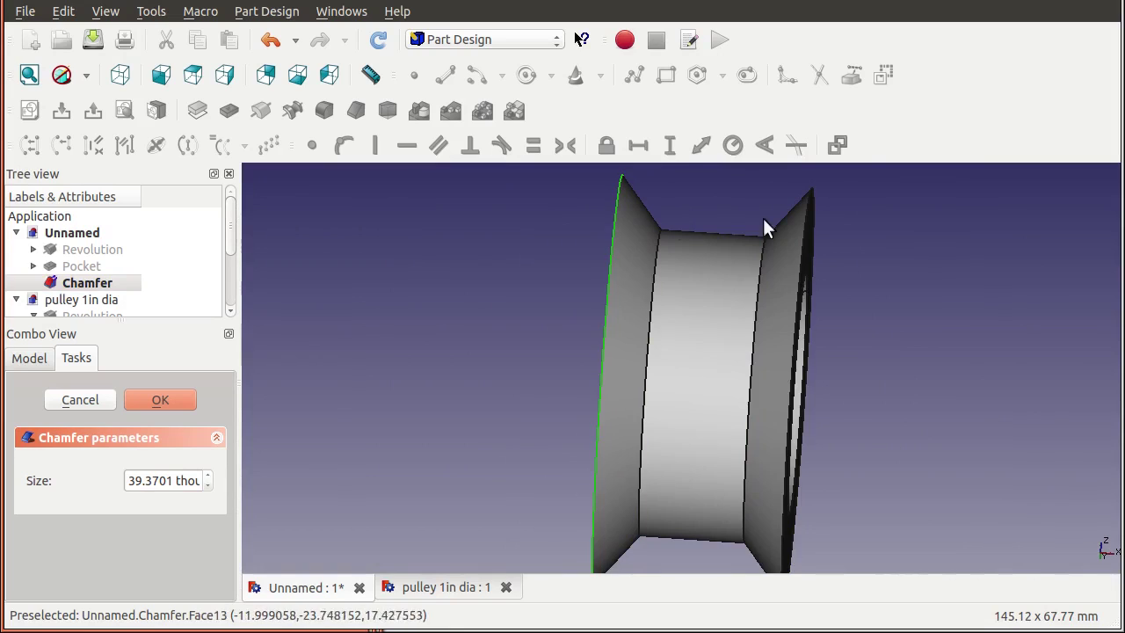
ctrl+click(810, 230)
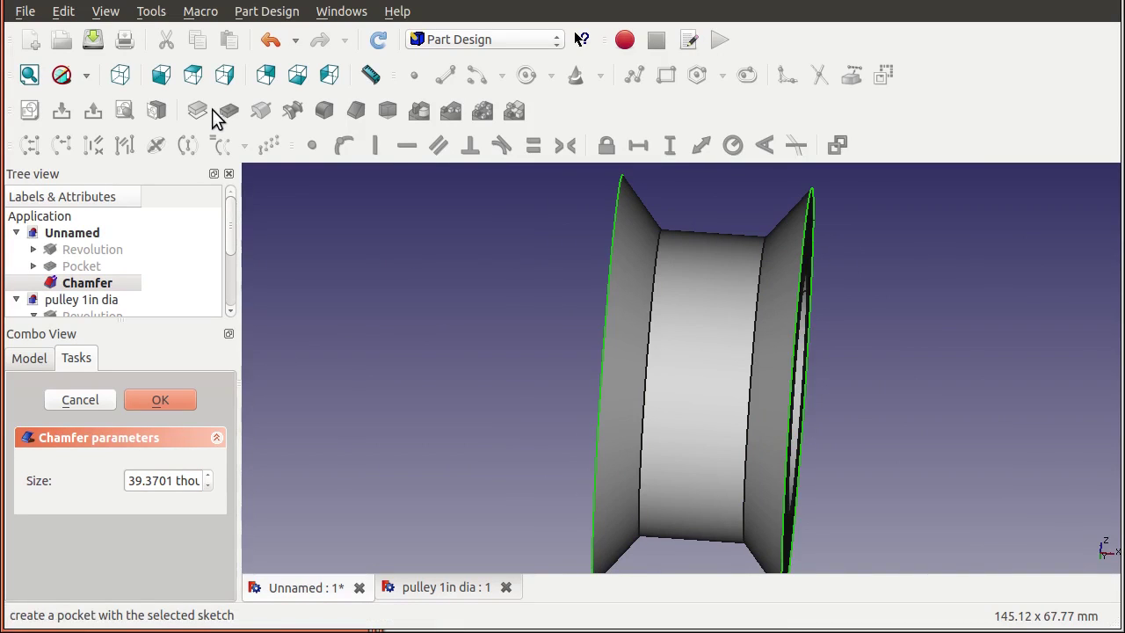
click(176, 396)
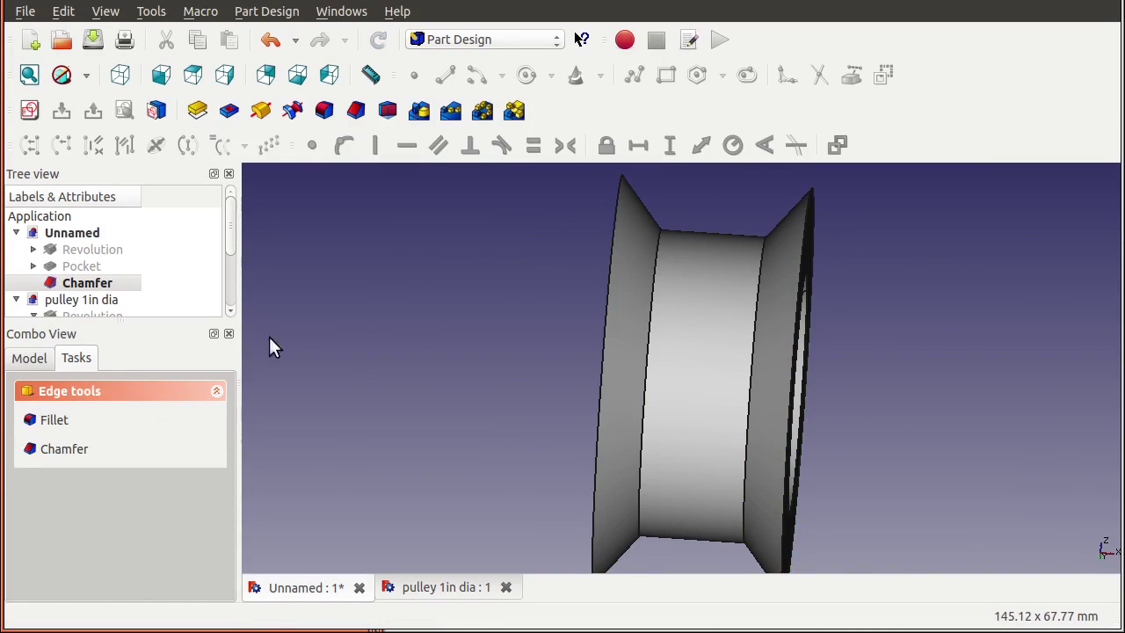
Fillet the outer rim edges of both pulley flanges with a radius of 39.3701 thou
click(614, 219)
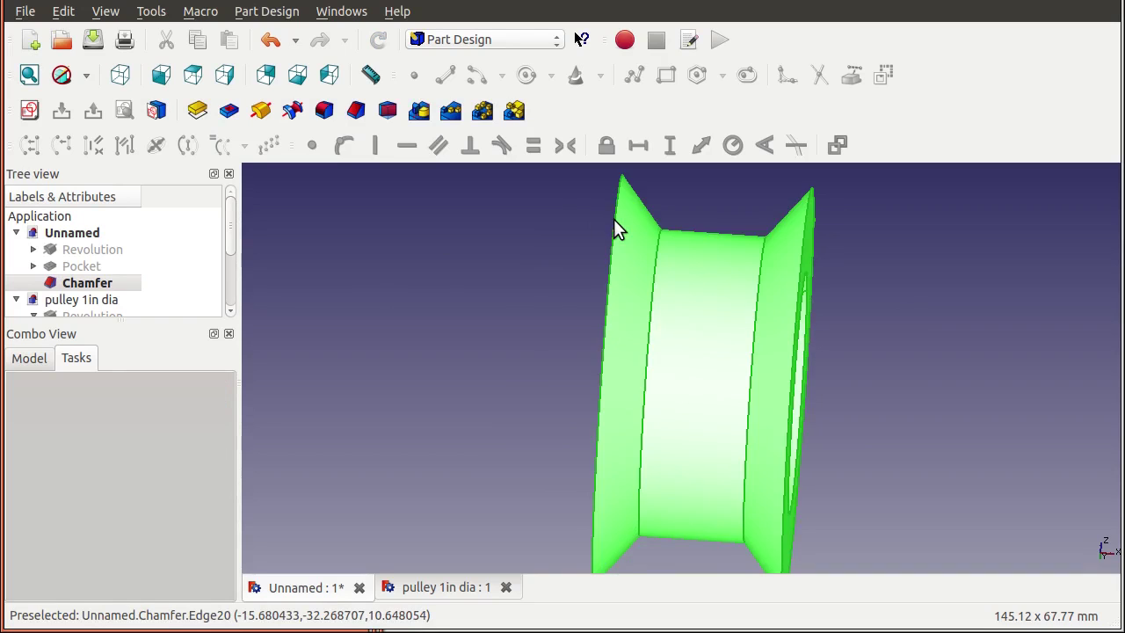
click(586, 232)
click(617, 234)
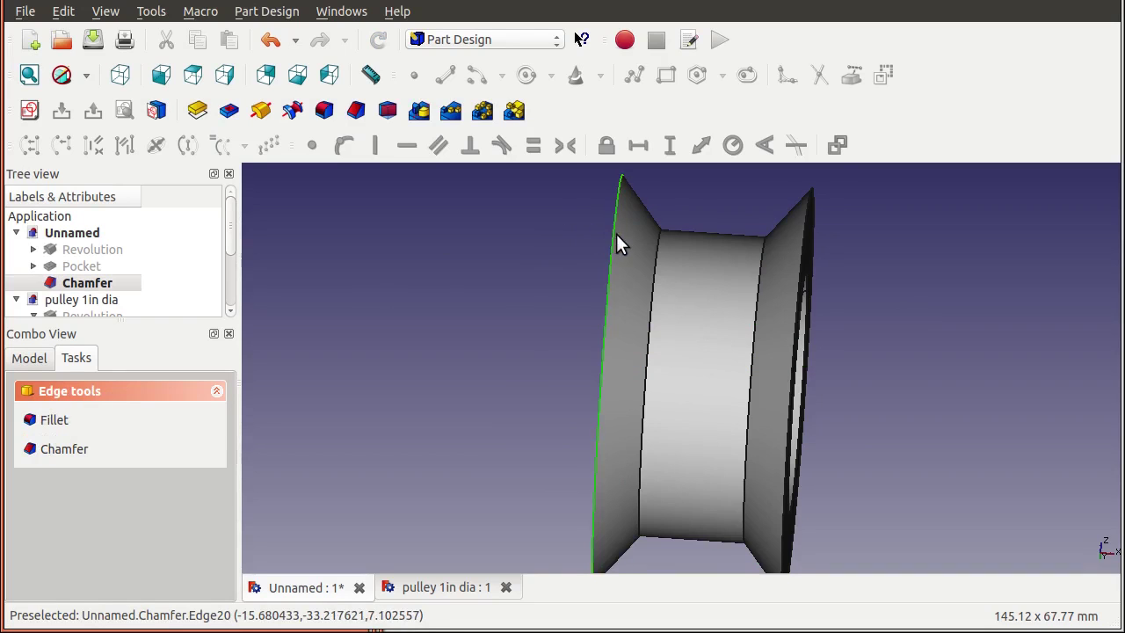
middle_drag(616, 234, 766, 254)
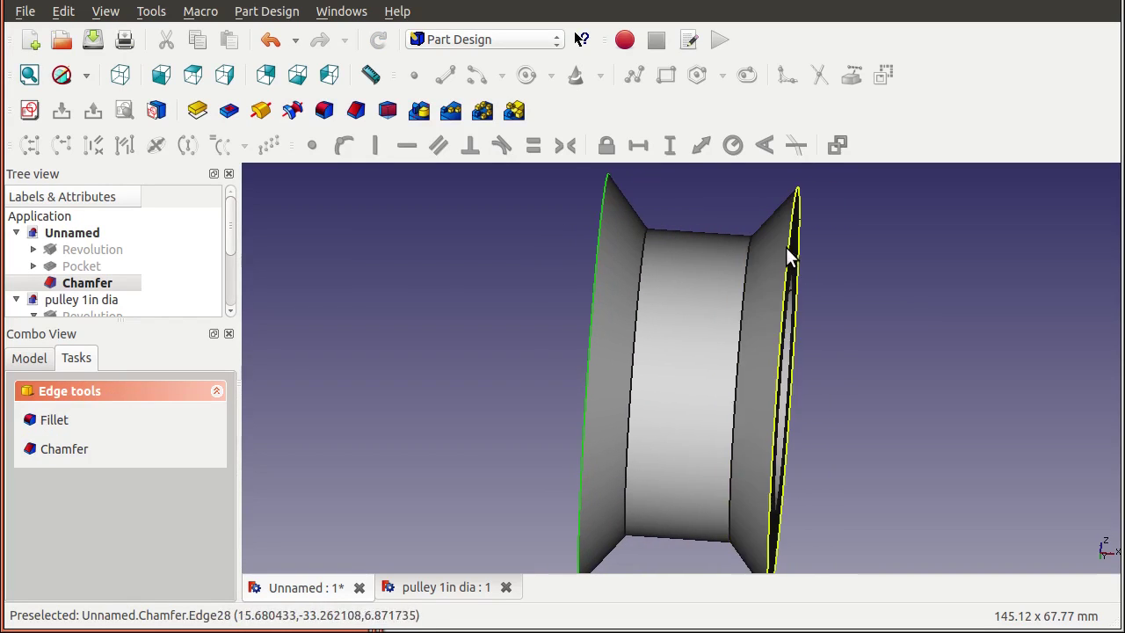
ctrl+click(791, 256)
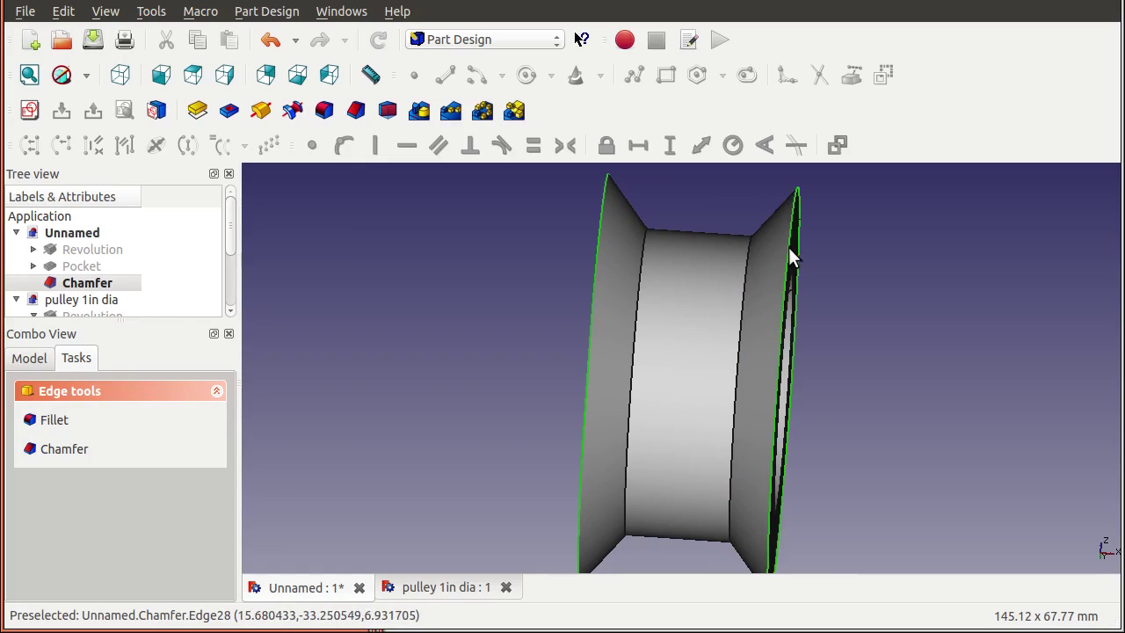
click(326, 114)
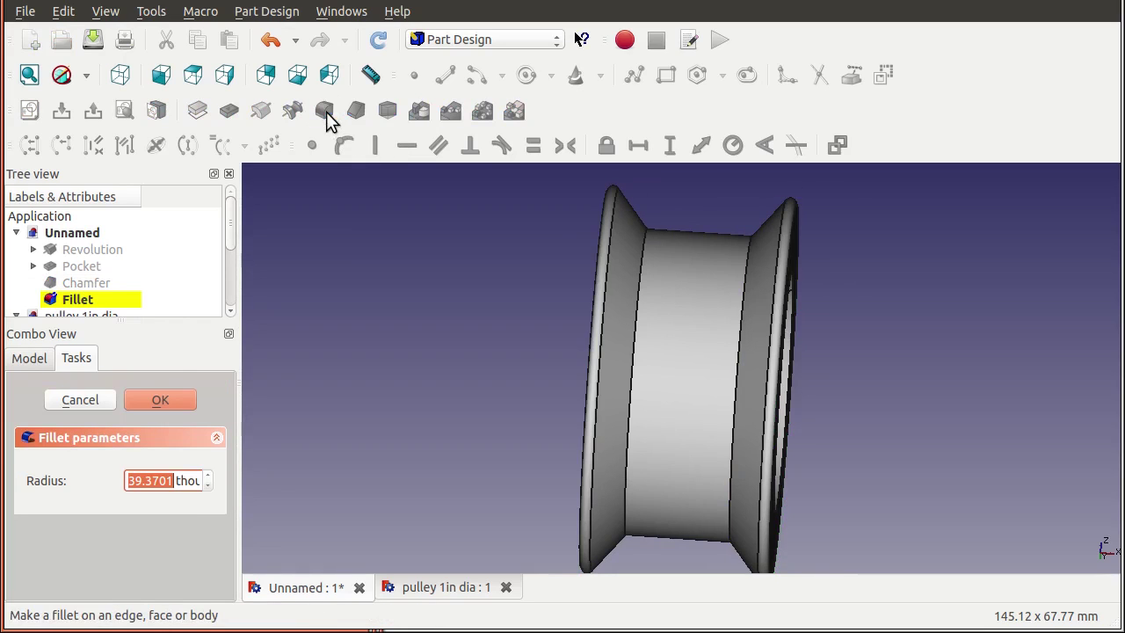
click(152, 393)
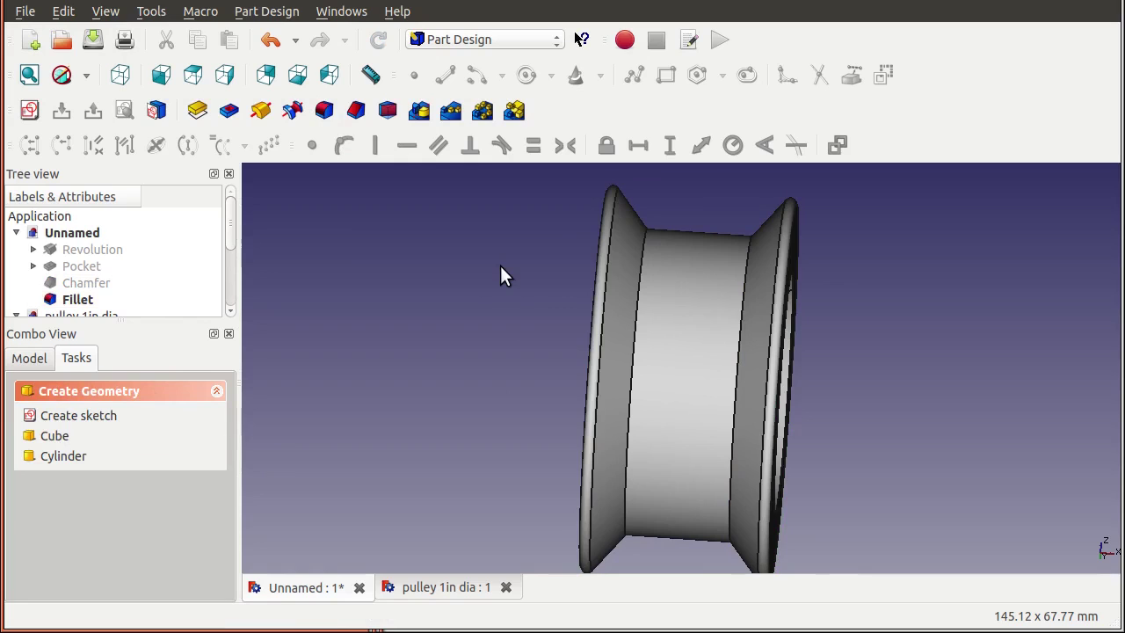
Enlarge the model tree area and collapse the "pulley 1in dia" document in it
middle_drag(500, 266, 542, 279)
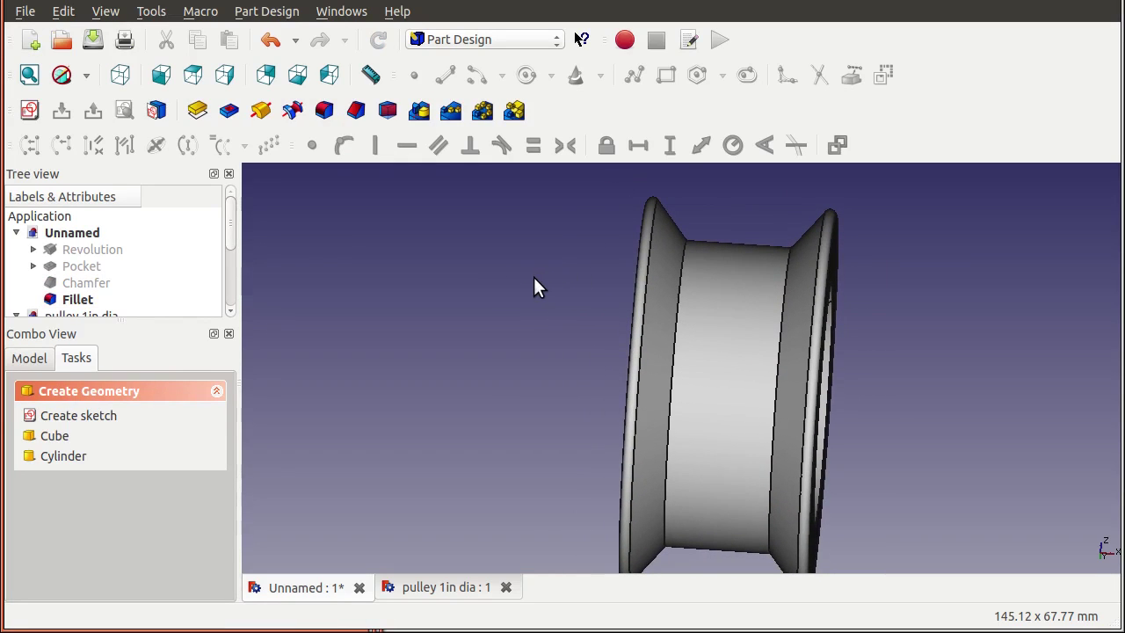
click(30, 77)
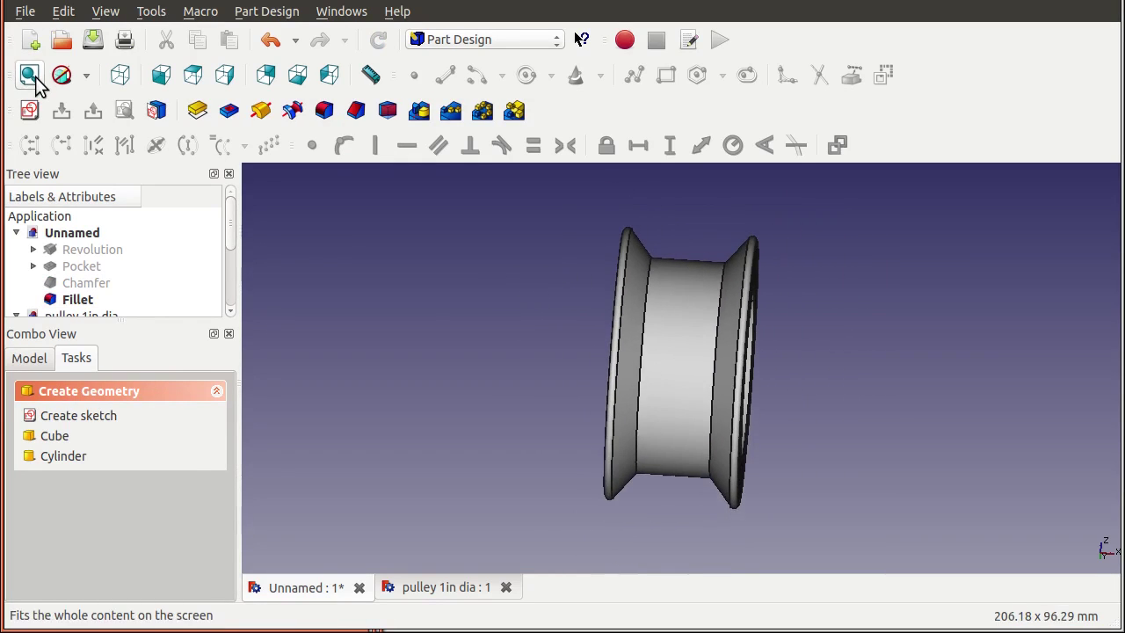
middle_drag(429, 298, 577, 314)
click(576, 322)
click(401, 309)
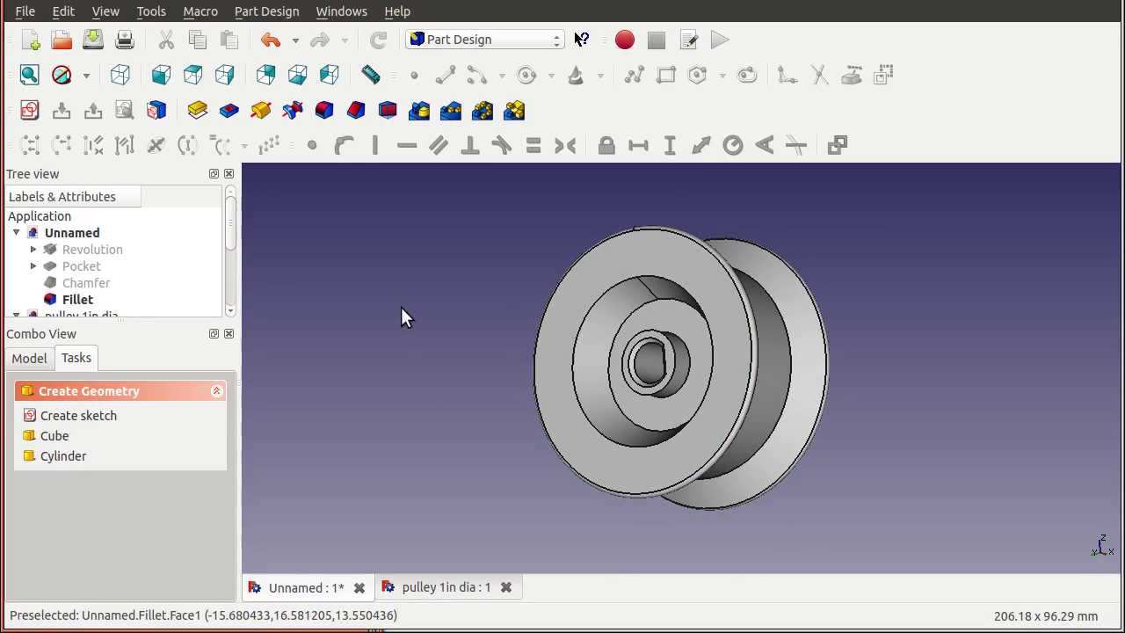
drag(135, 319, 138, 375)
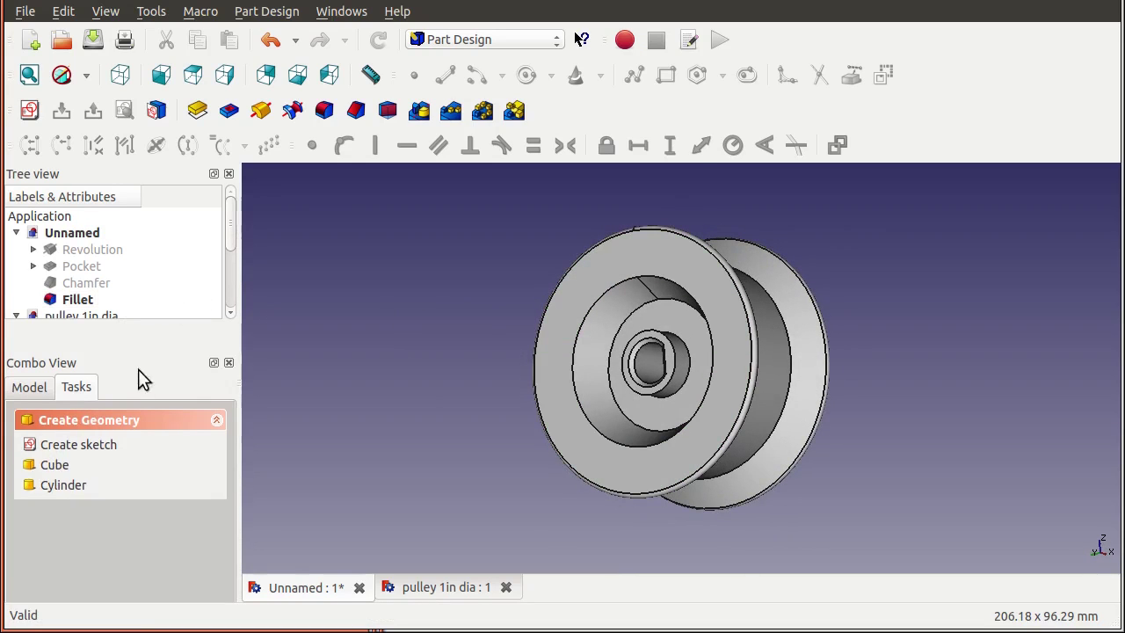
click(16, 317)
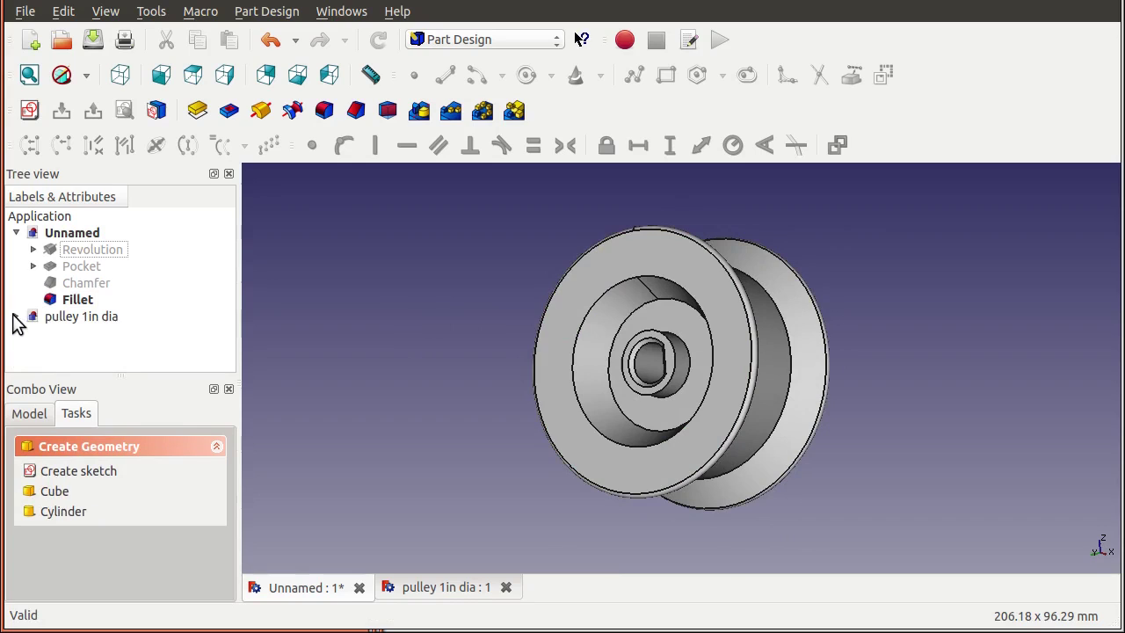
Select the Fillet feature of the unnamed document and start exporting it to a file
click(78, 299)
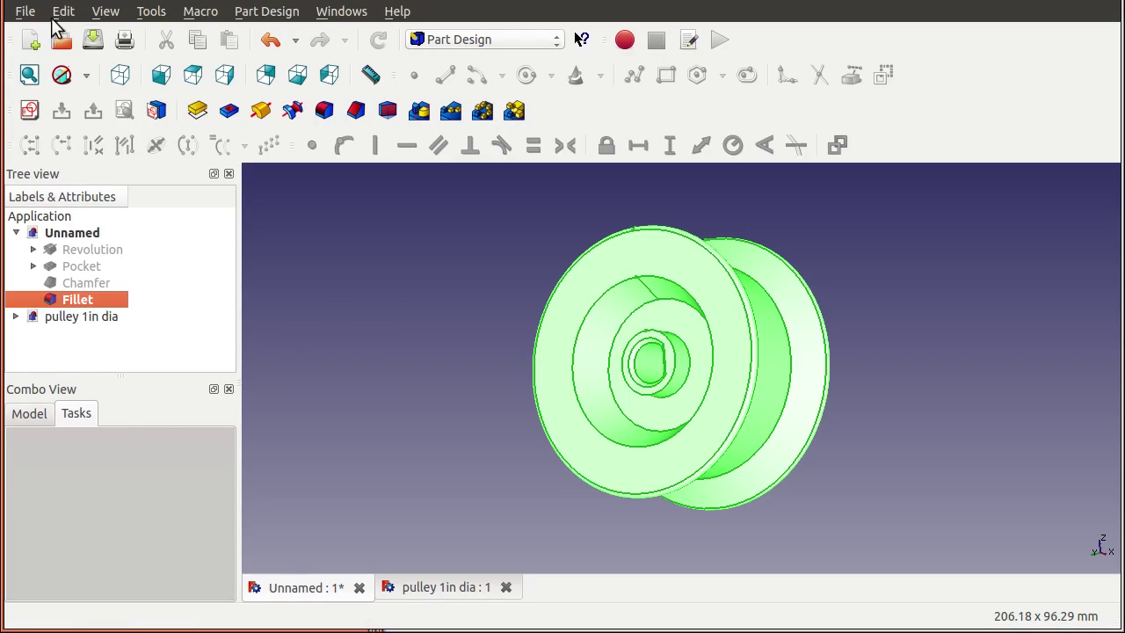
click(24, 11)
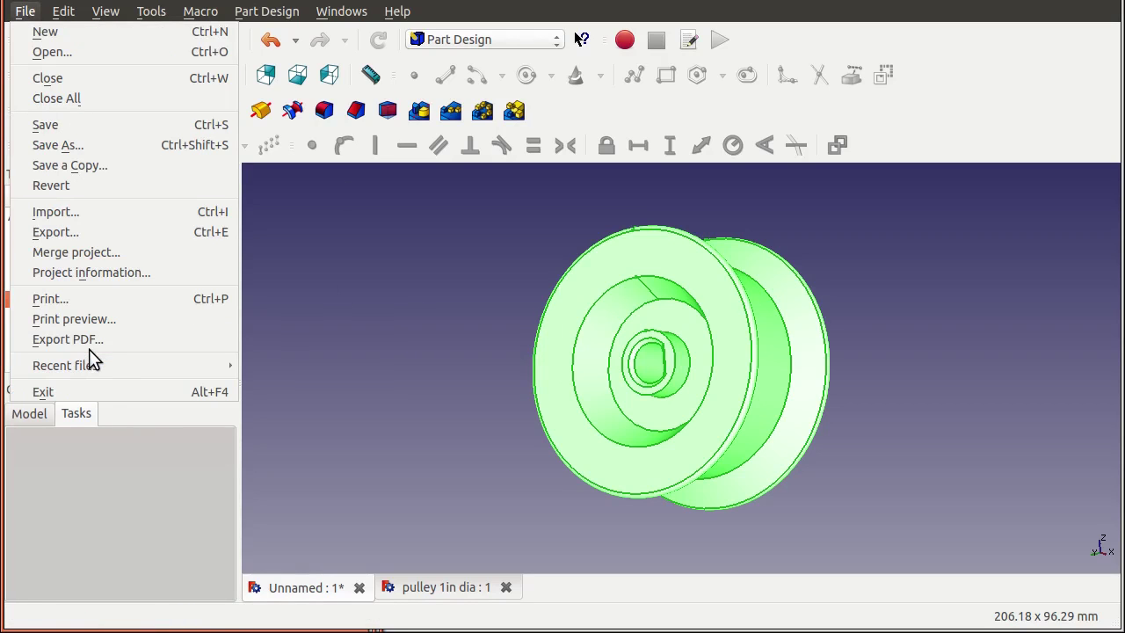
click(99, 232)
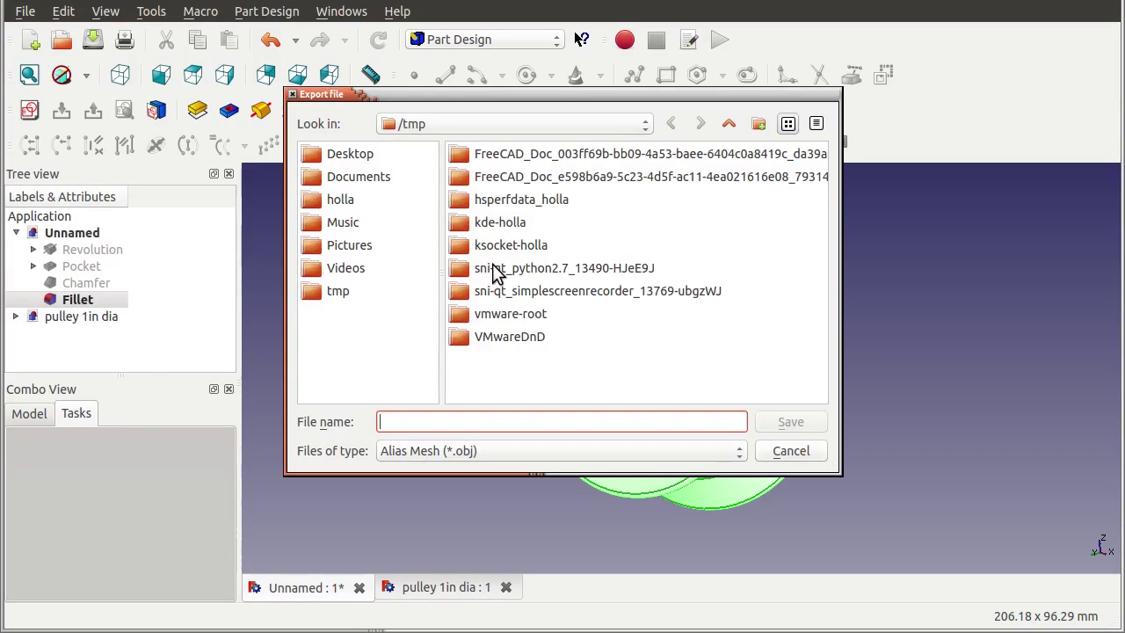